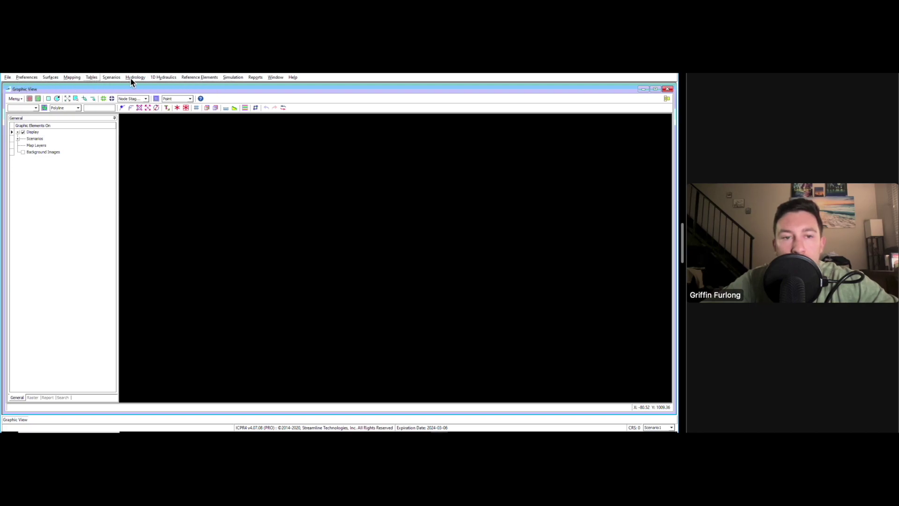
Add a new simulation called 25YR-24HR in the Simulation Manager.
click(233, 80)
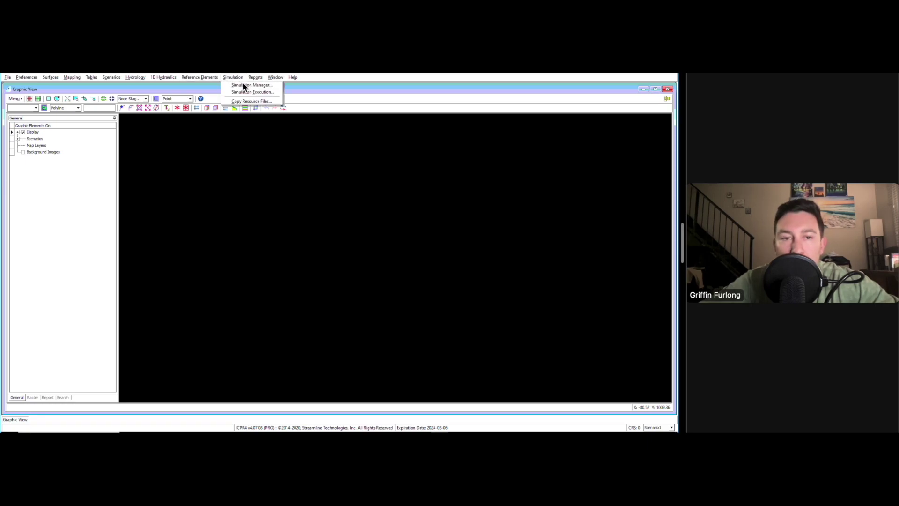
click(265, 85)
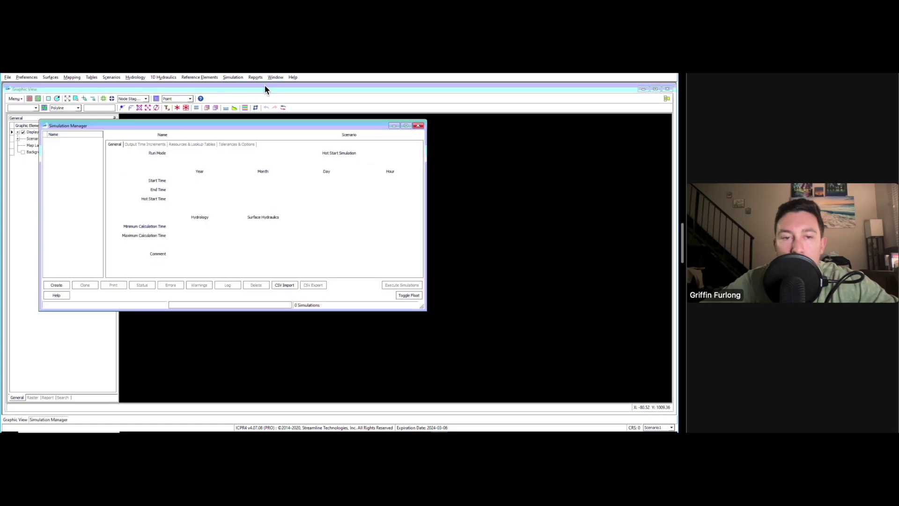
drag(207, 125, 344, 136)
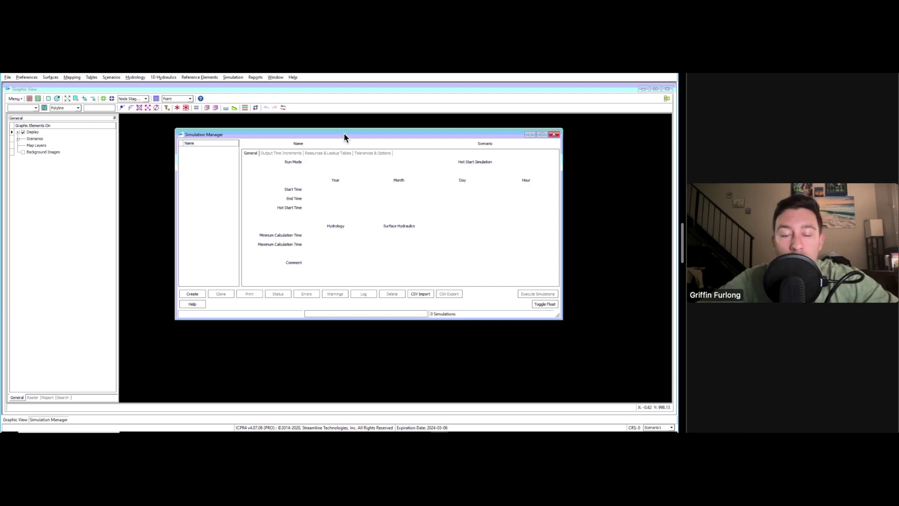
click(193, 293)
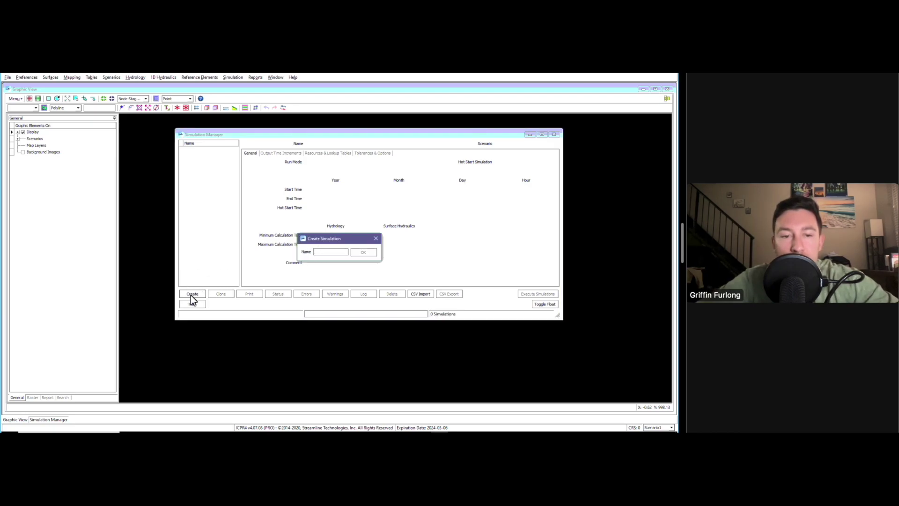
click(331, 251)
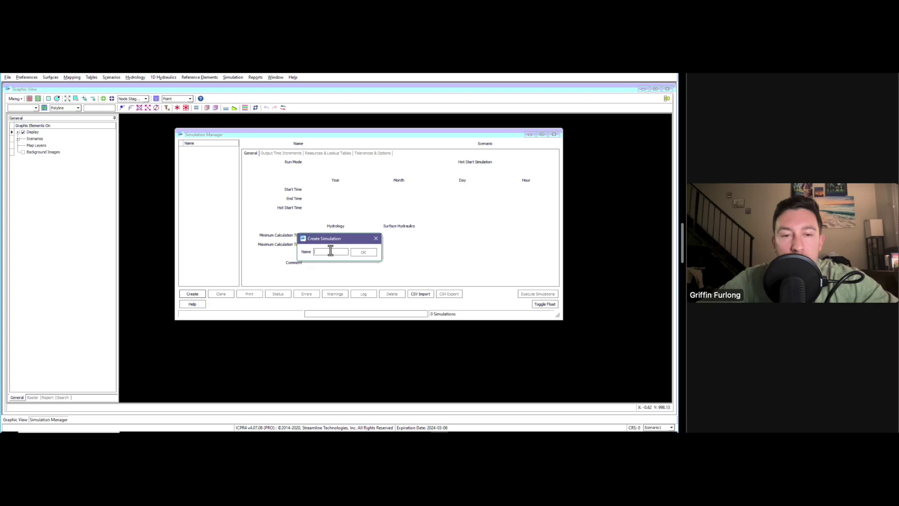
text(2)
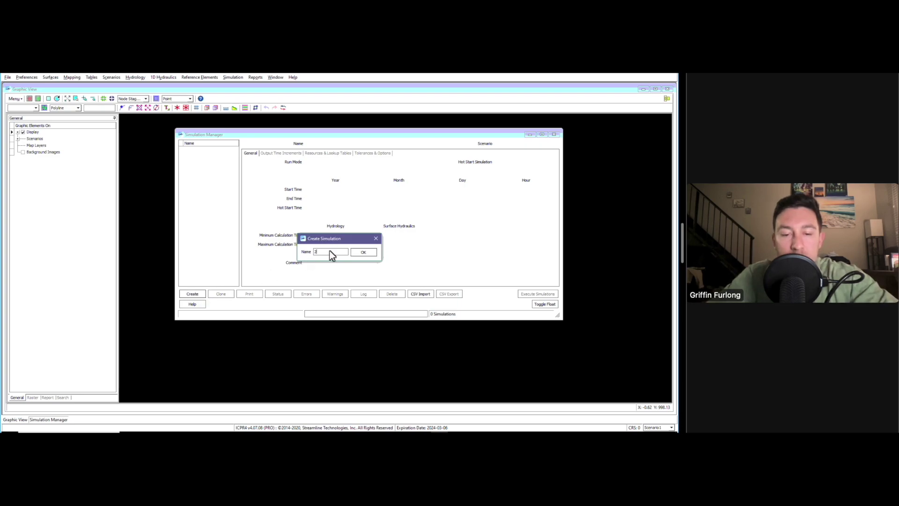
text(5YR-24HR)
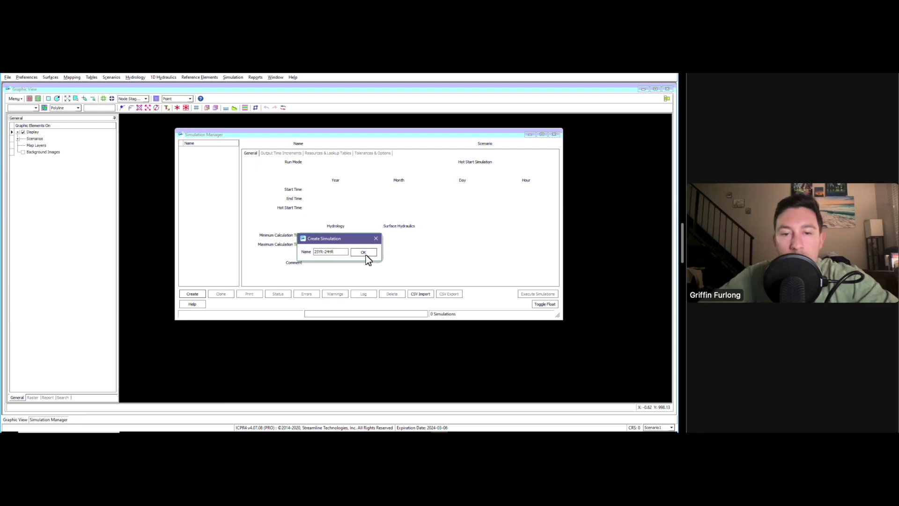
key(Return)
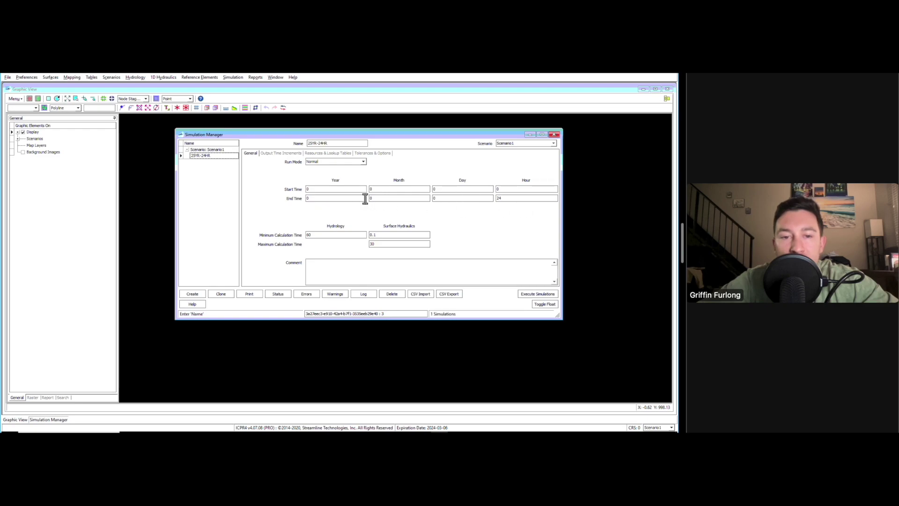
Set the 25YR-24HR End Time Hour to 36, then view the Output Time Increments page.
click(507, 198)
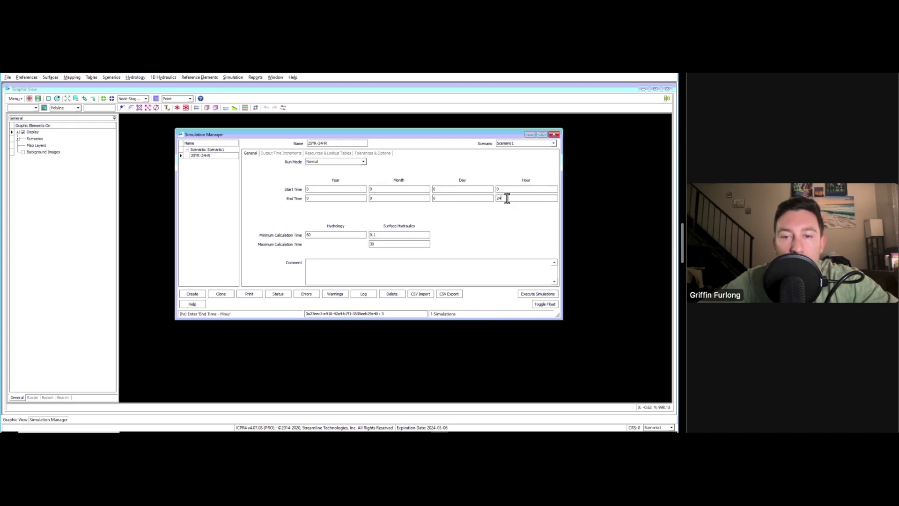
key(BackSpace)
key(BackSpace)
text(36)
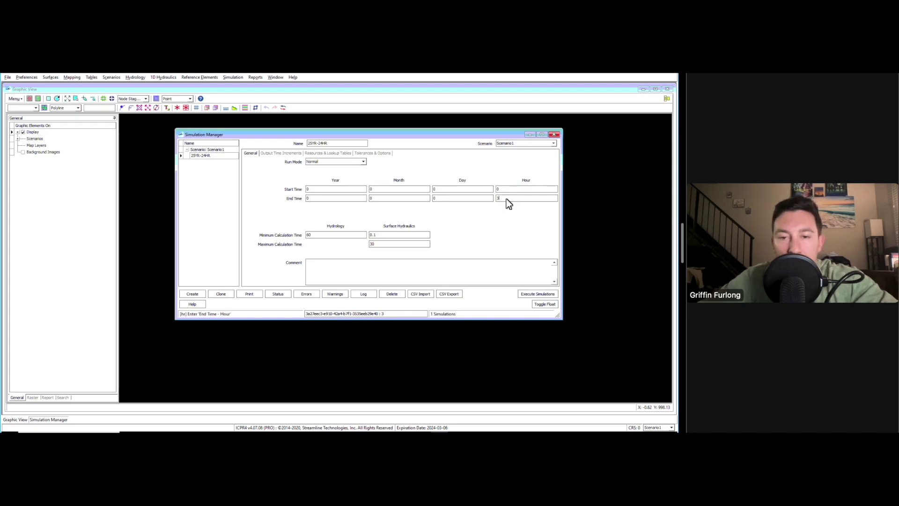
click(508, 189)
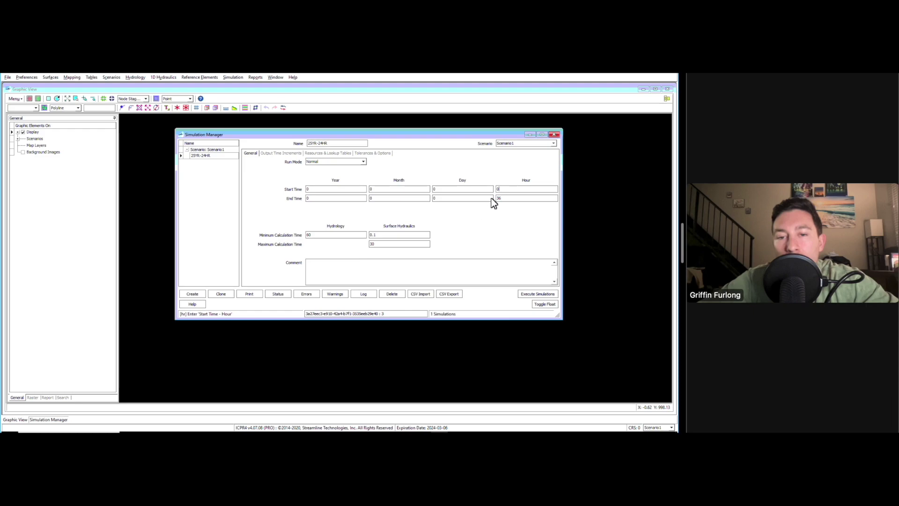
click(506, 198)
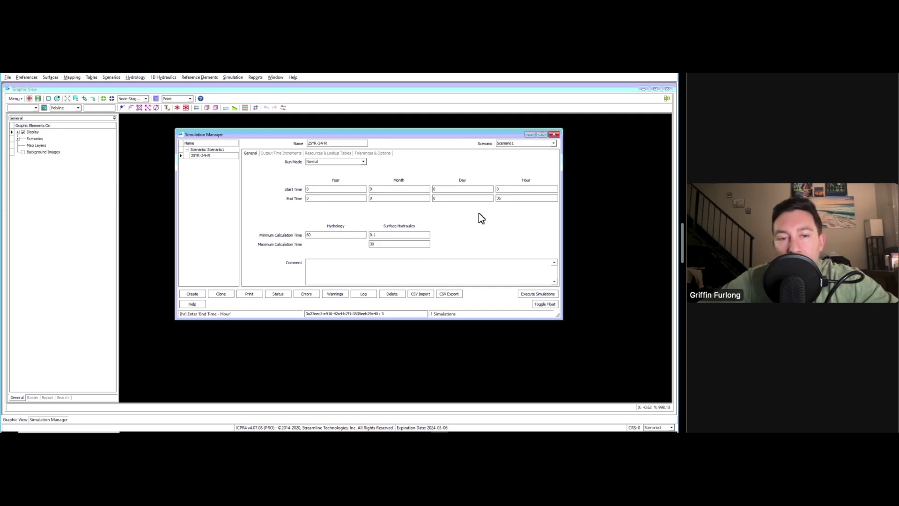
key(BackSpace)
key(BackSpace)
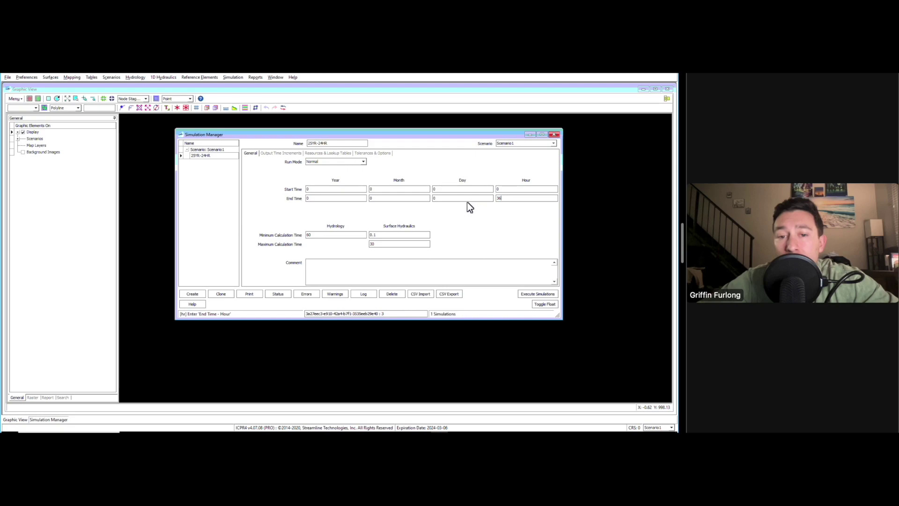
click(278, 153)
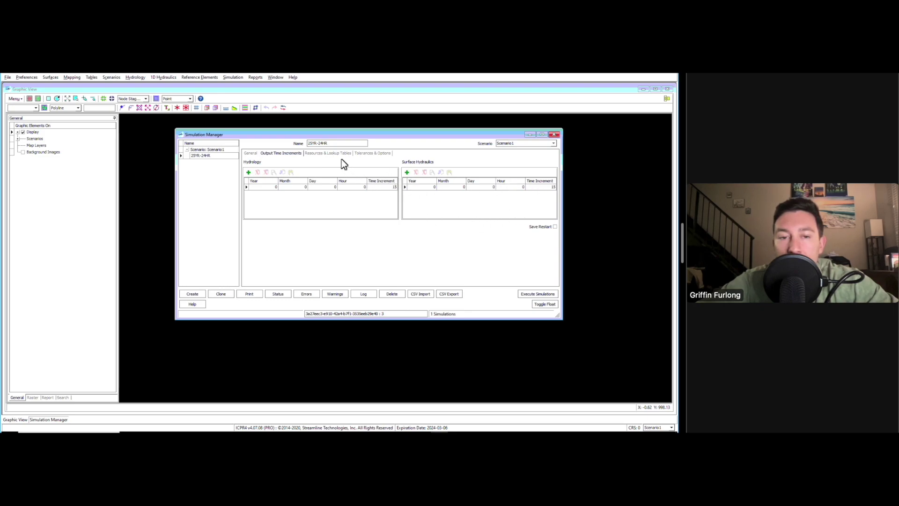
Check the Resources & Lookup Tables fields, including Boundary Stage Set, then view Tolerances & Options.
click(326, 154)
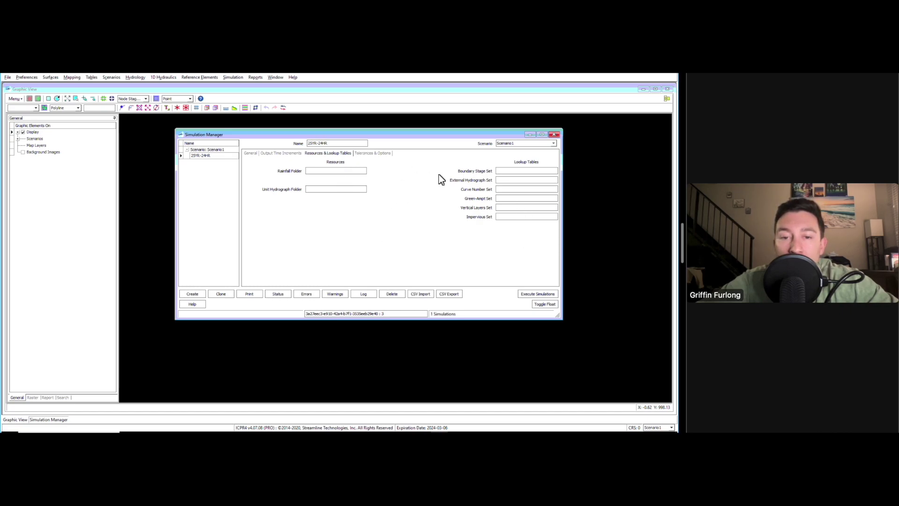
click(501, 172)
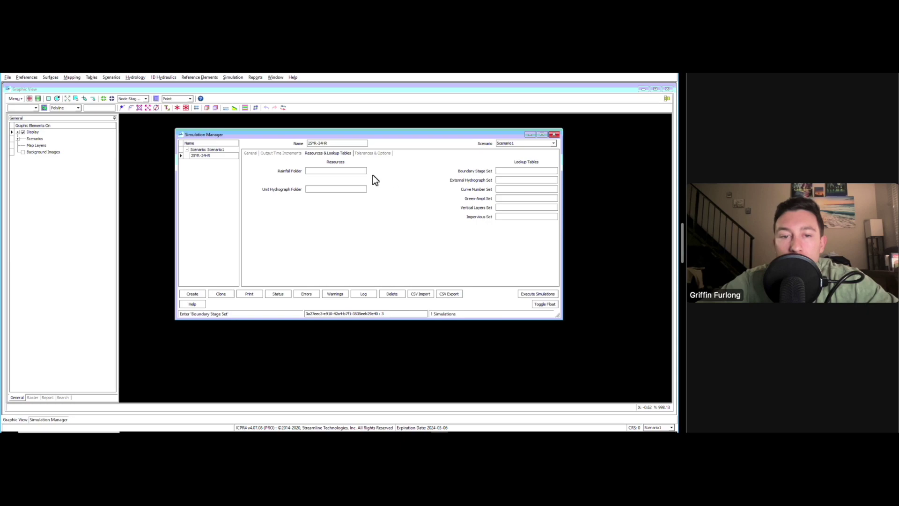
click(370, 154)
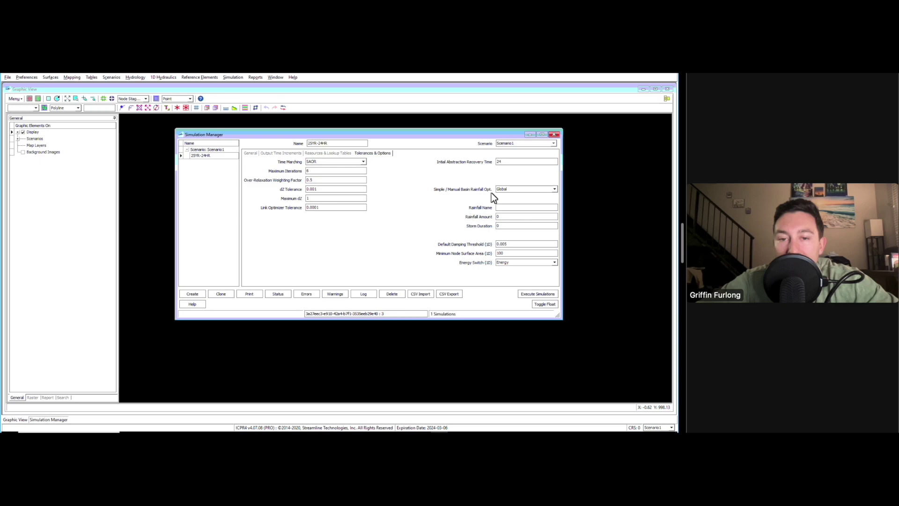
Enter a Storm Duration of 24 and a Rainfall Amount of 8.
click(505, 226)
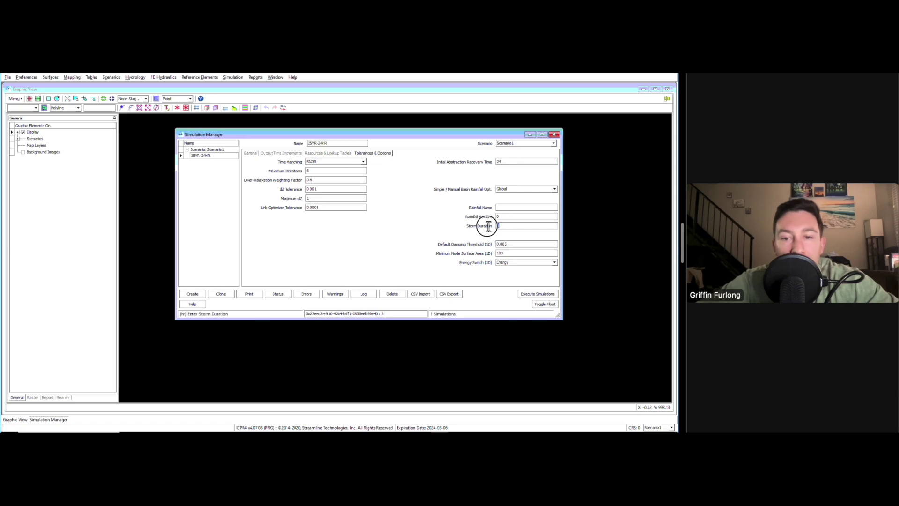
text(24)
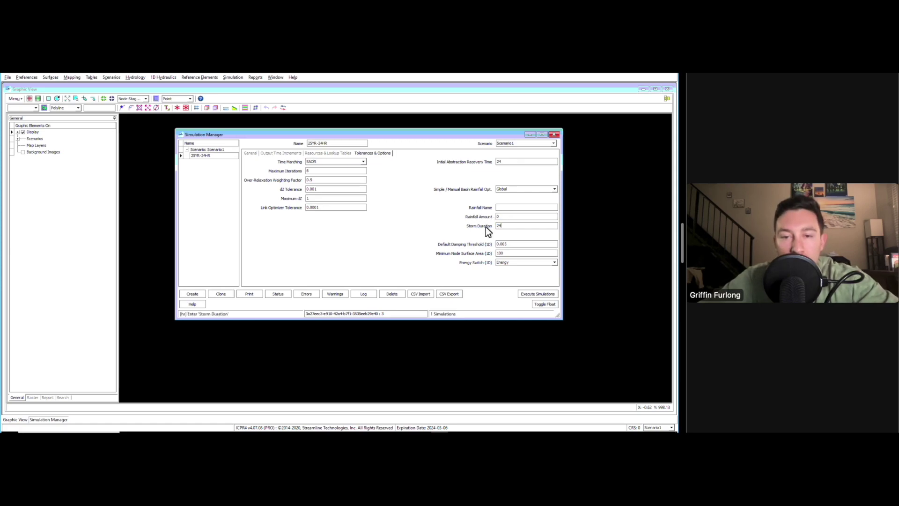
click(498, 217)
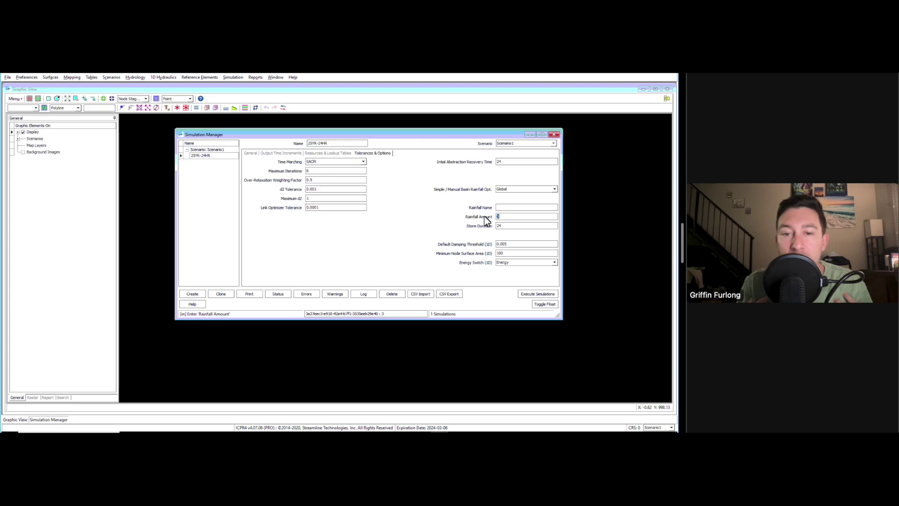
click(511, 218)
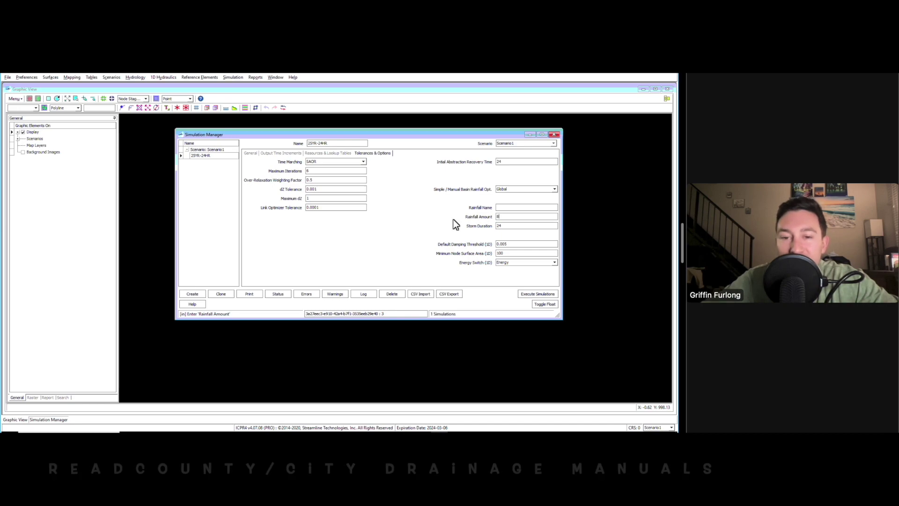
click(504, 207)
text(dda)
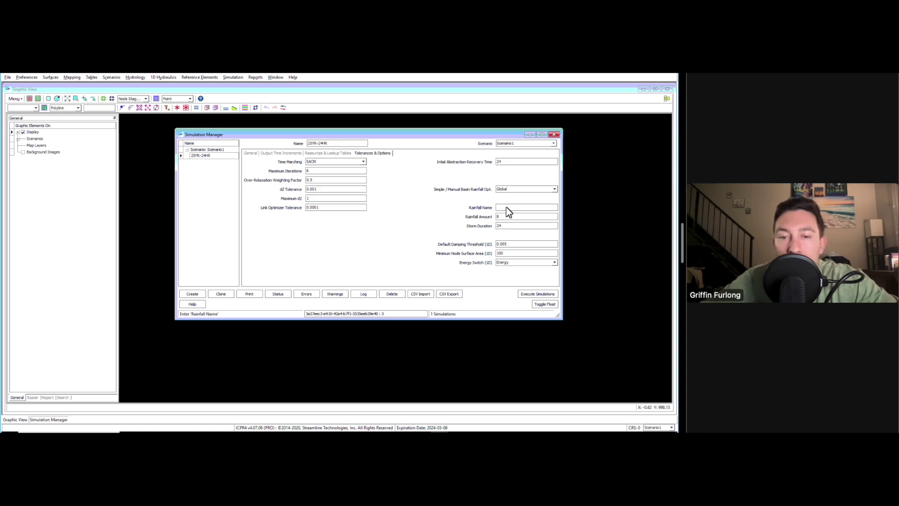
Set Rainfall Name to the existing ~FLMOD distribution and go back to General settings.
right_click(504, 207)
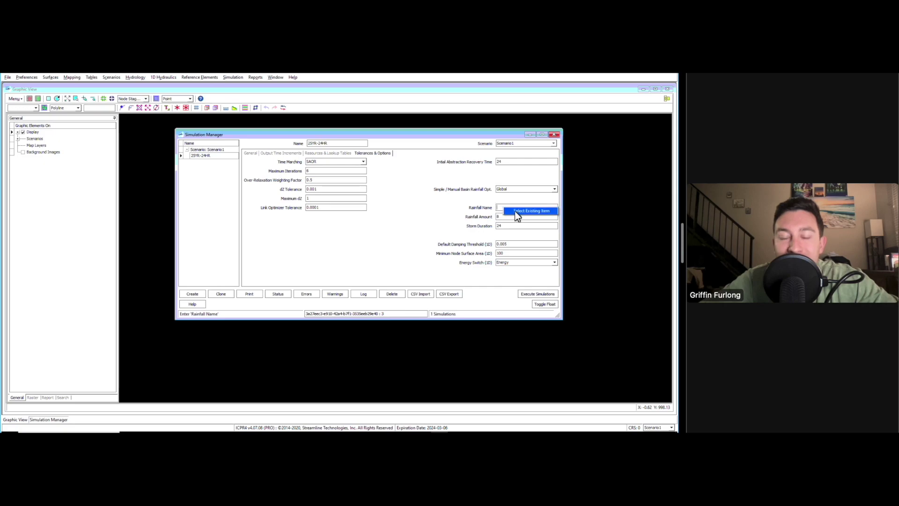
click(517, 211)
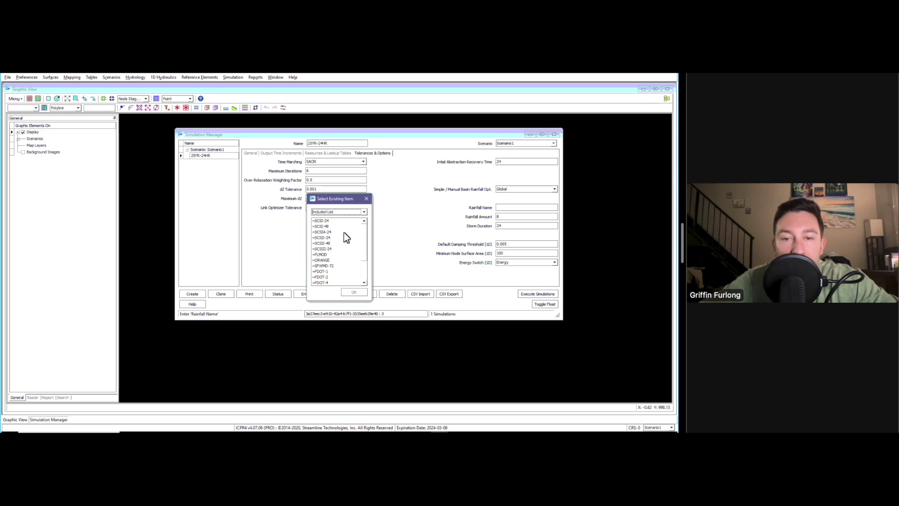
scroll(344, 232, up, 2)
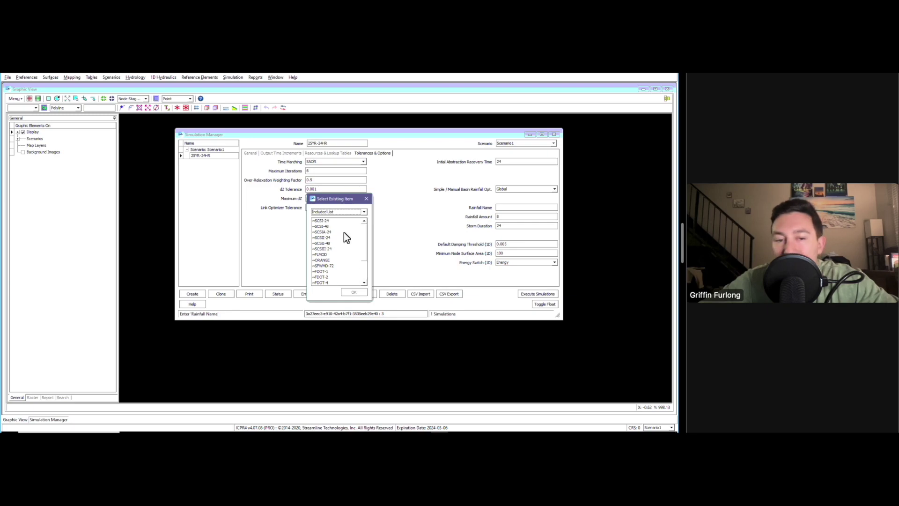
click(329, 255)
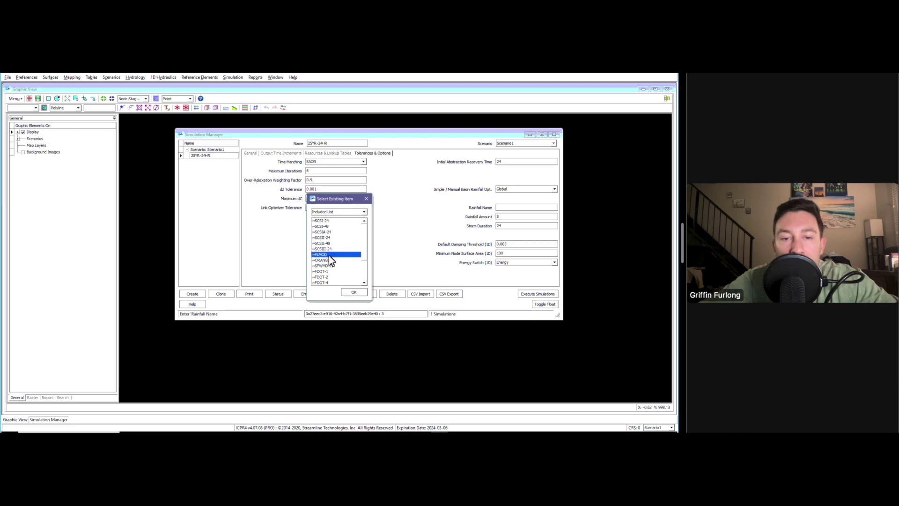
click(353, 293)
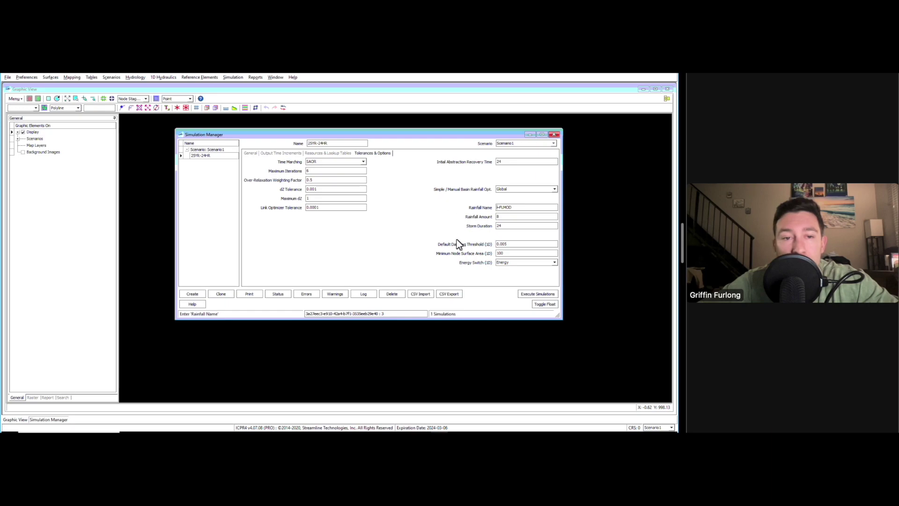
click(251, 153)
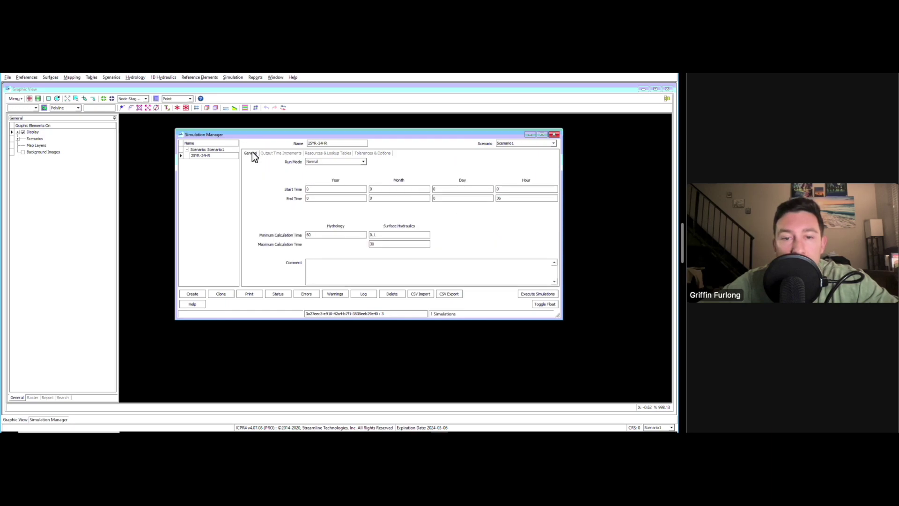
Expand Scenario1's Hydraulic Network and select Map Layers, then switch to Civil 3D.
click(271, 154)
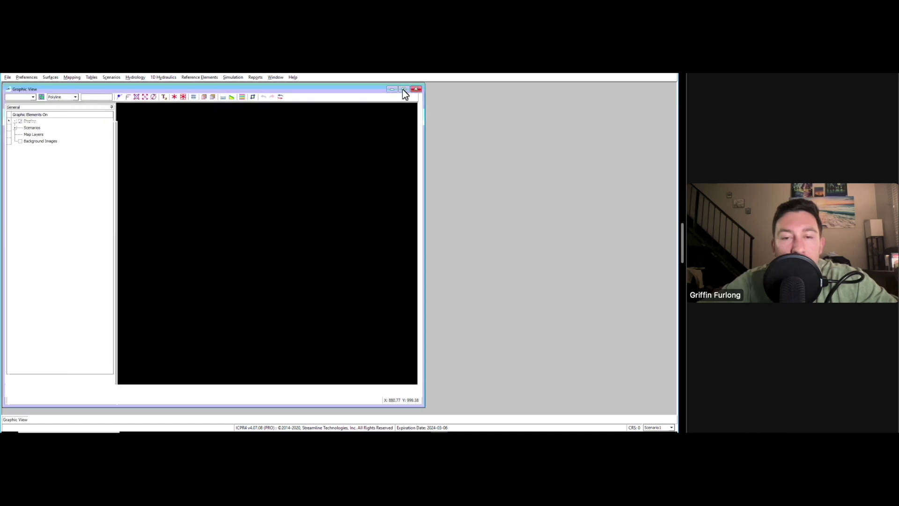
click(403, 89)
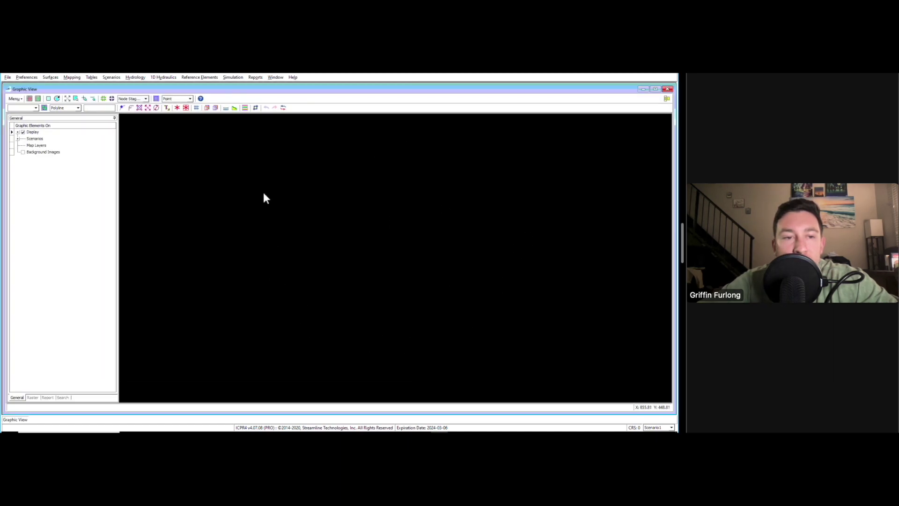
click(18, 139)
click(23, 146)
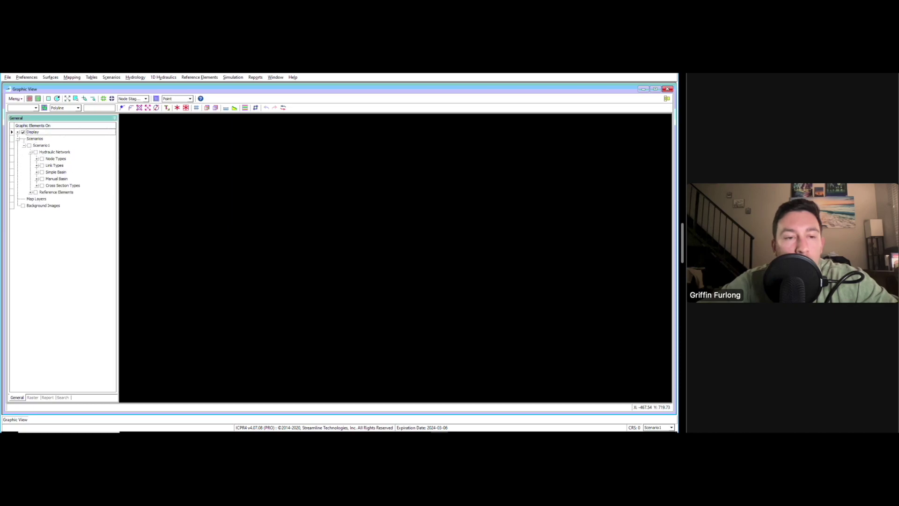
click(38, 198)
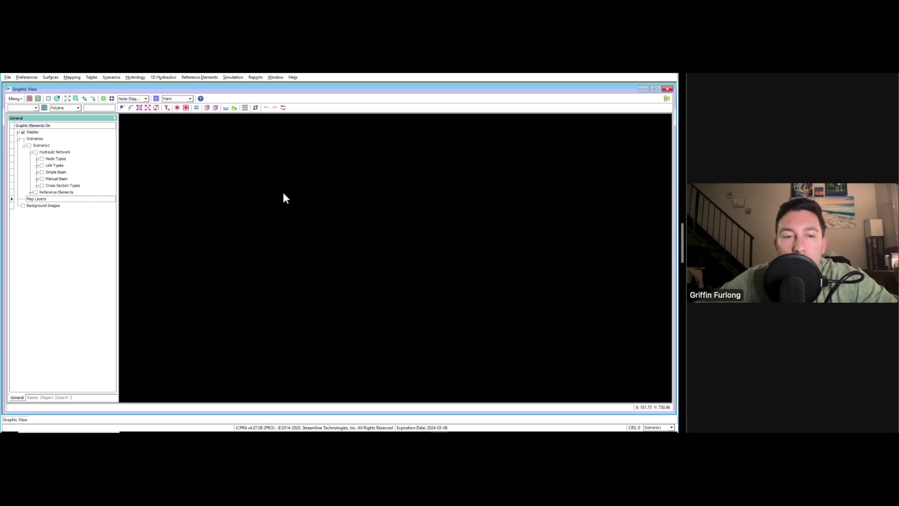
key(alt+Tab)
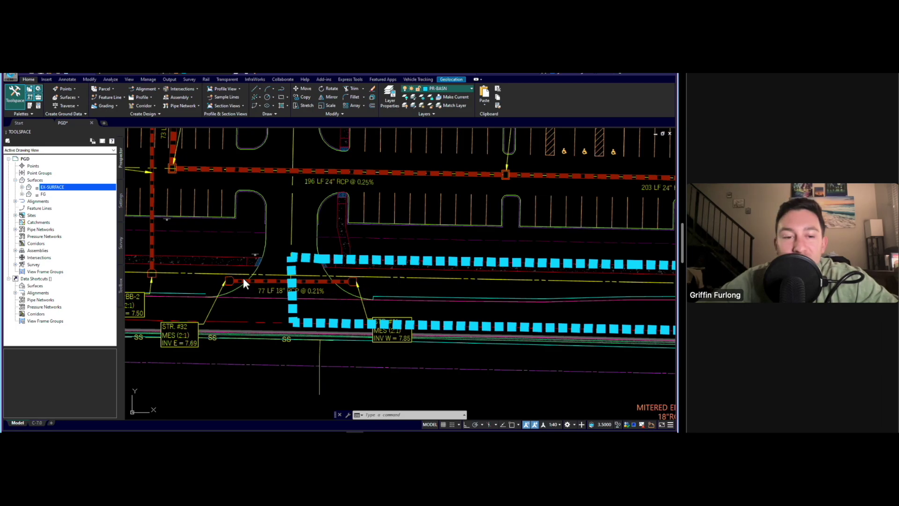
Pan the Civil 3D drawing over to the pond area.
click(230, 245)
key(Escape)
key(Escape)
key(Escape)
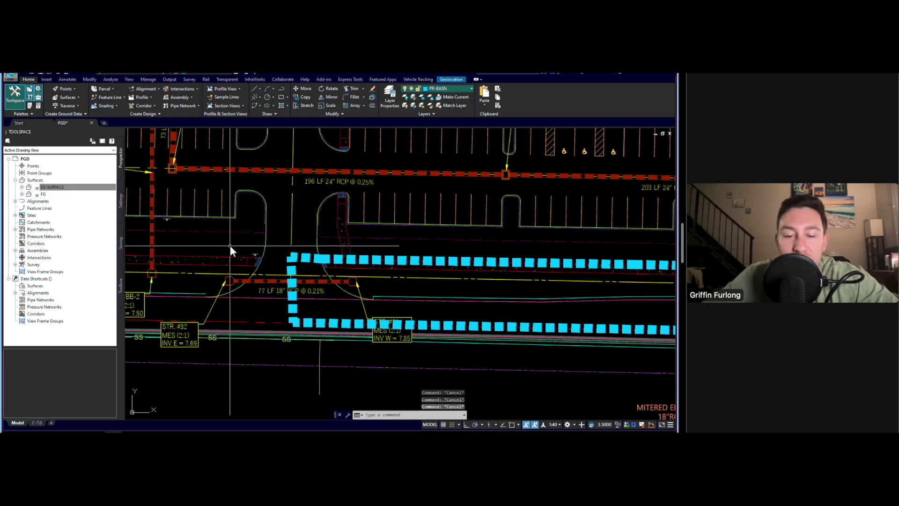
text(pan)
key(Return)
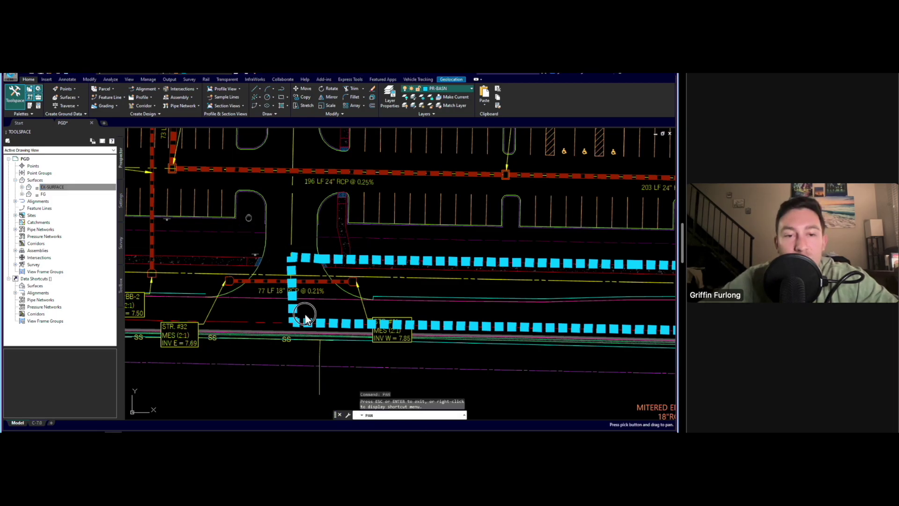
drag(251, 222, 360, 377)
key(Escape)
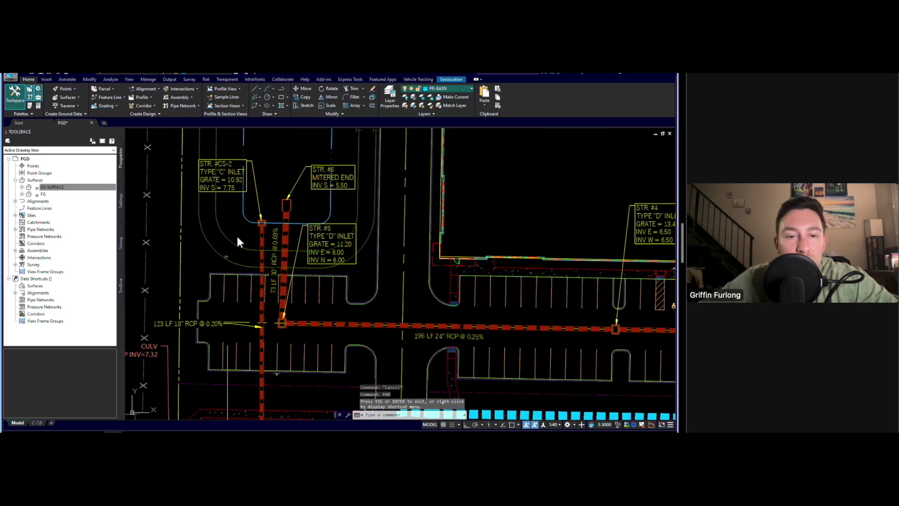
click(230, 241)
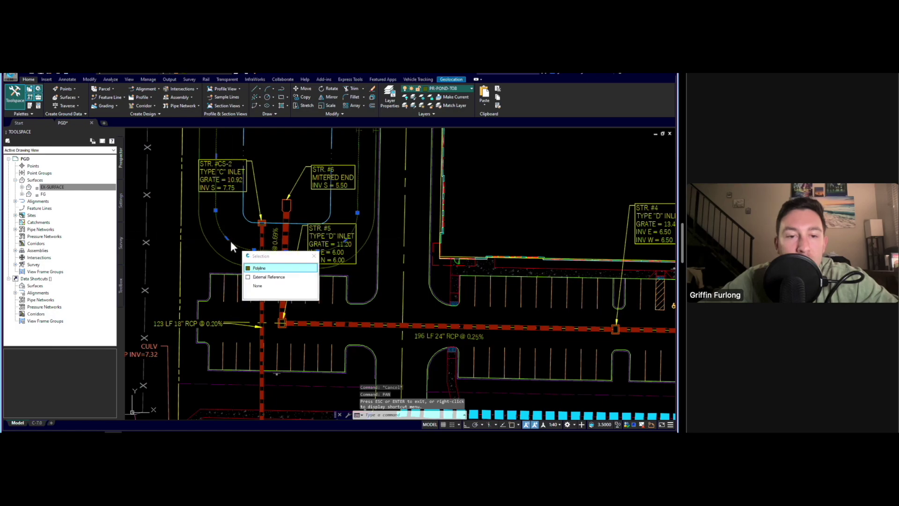
key(Escape)
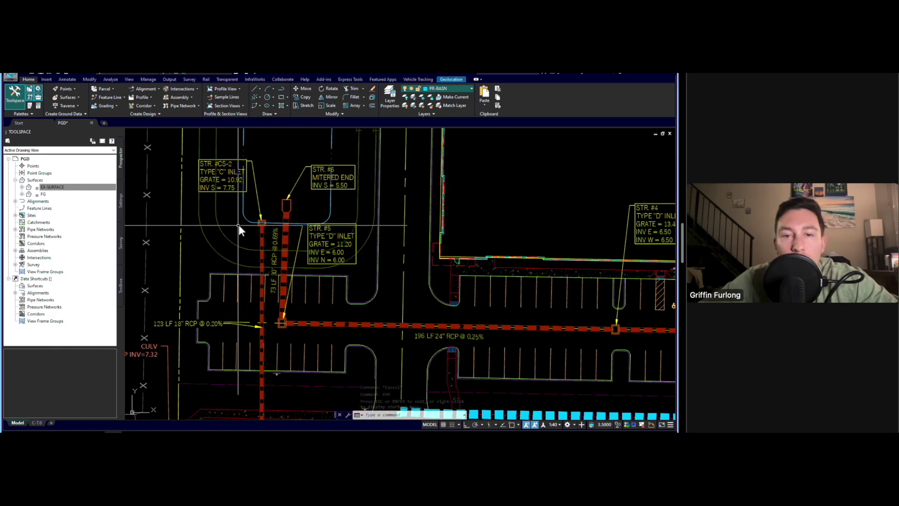
Isolate the two pond polyline layers with LAYISO so only the pond outline shows.
click(414, 100)
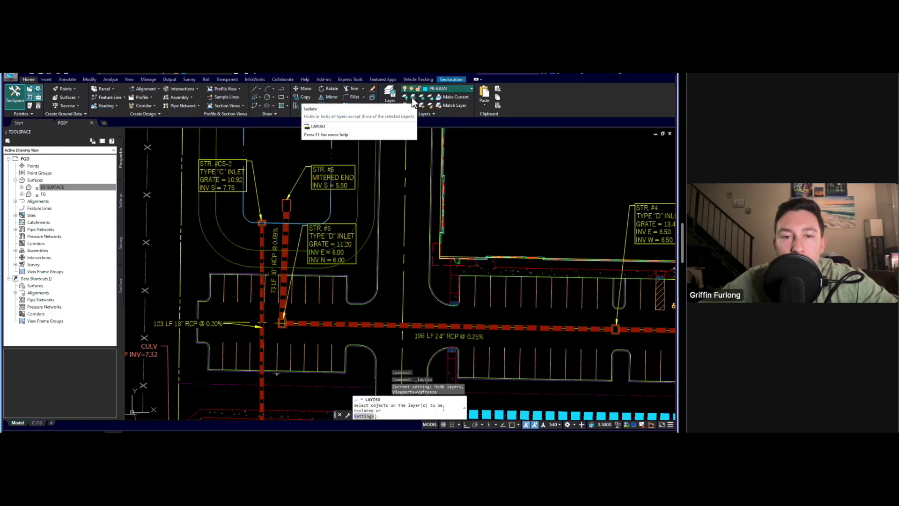
click(243, 210)
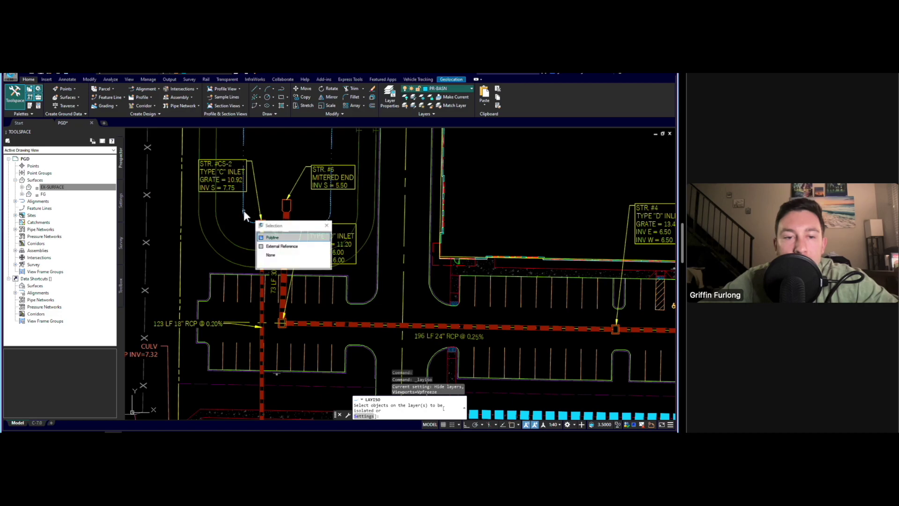
click(262, 237)
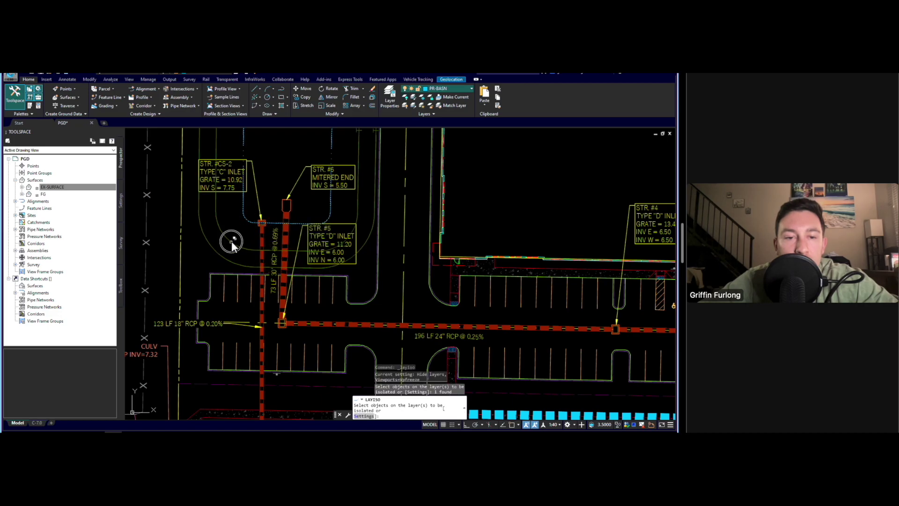
click(232, 242)
key(Escape)
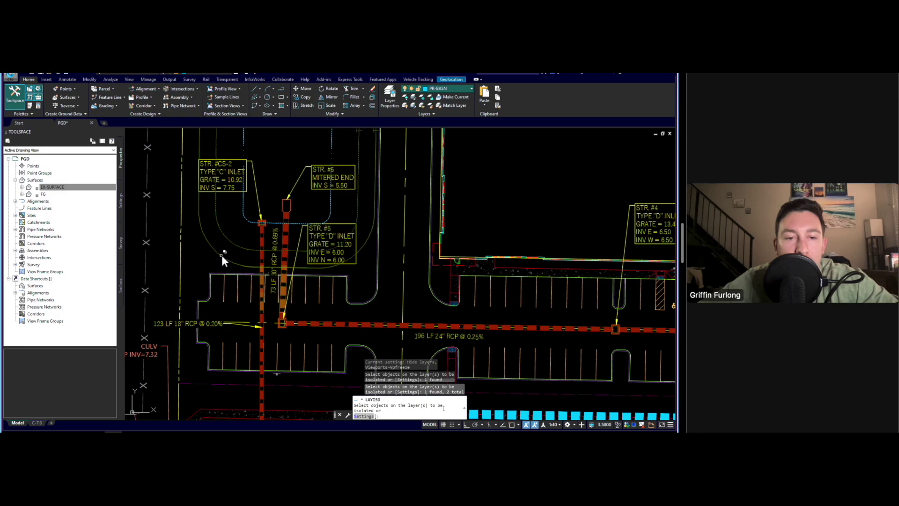
key(Return)
key(Escape)
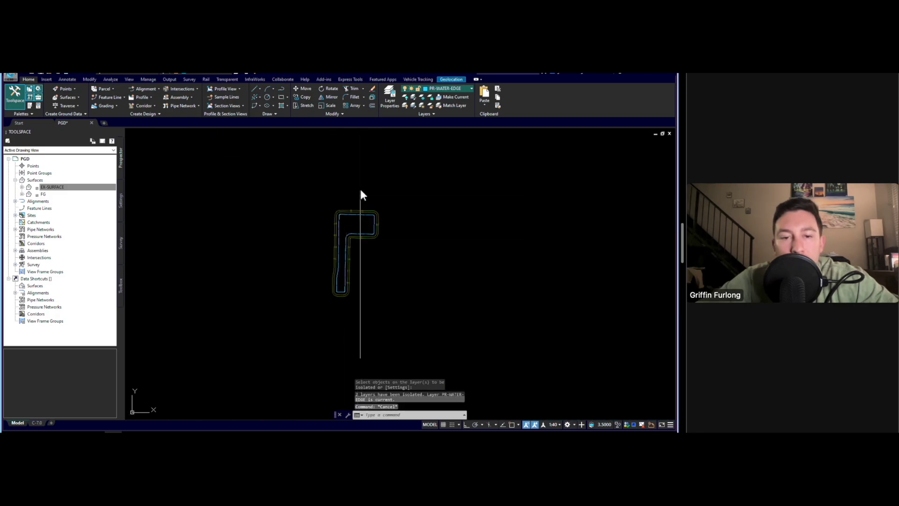
scroll(360, 188, up, 2)
key(Escape)
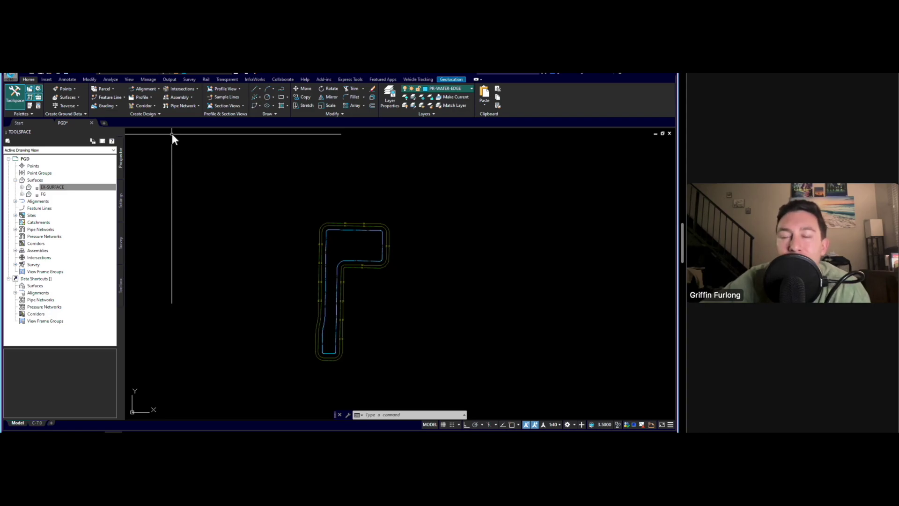
click(12, 78)
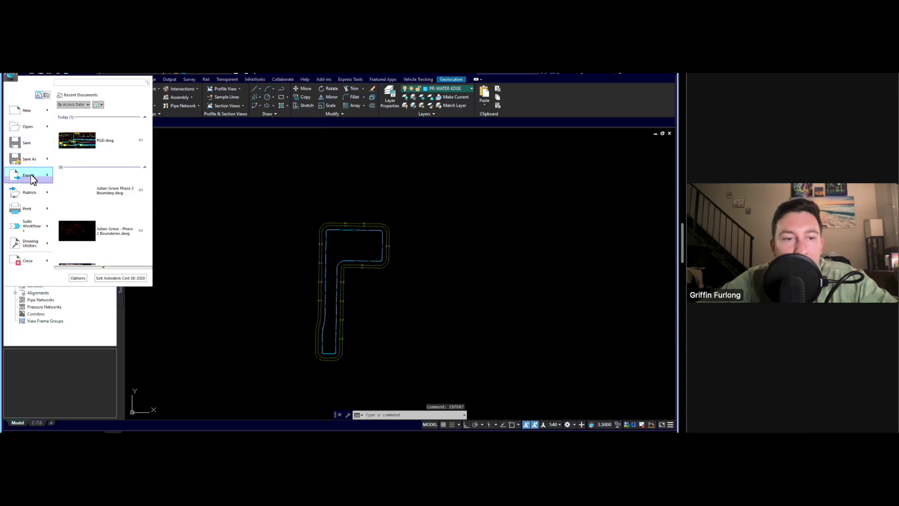
Export the isolated pond drawing as an R12 DXF file.
mouse_move(32, 180)
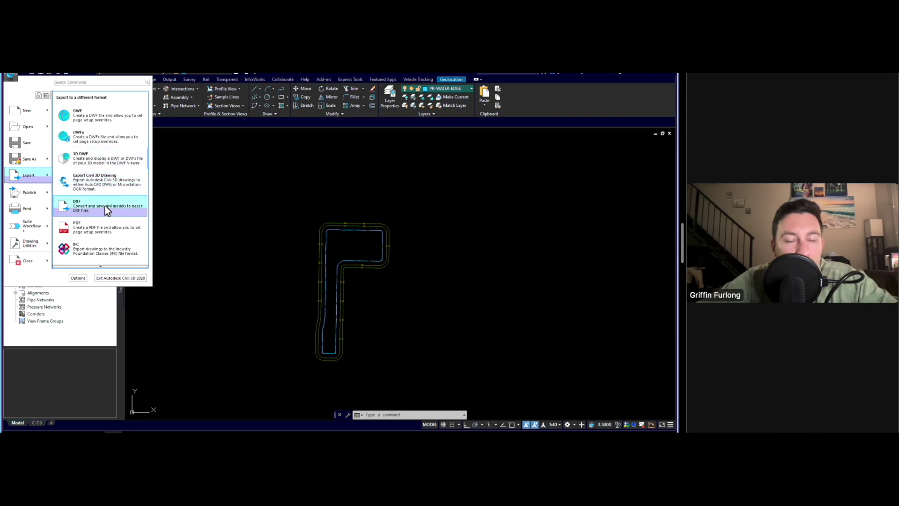
mouse_move(97, 206)
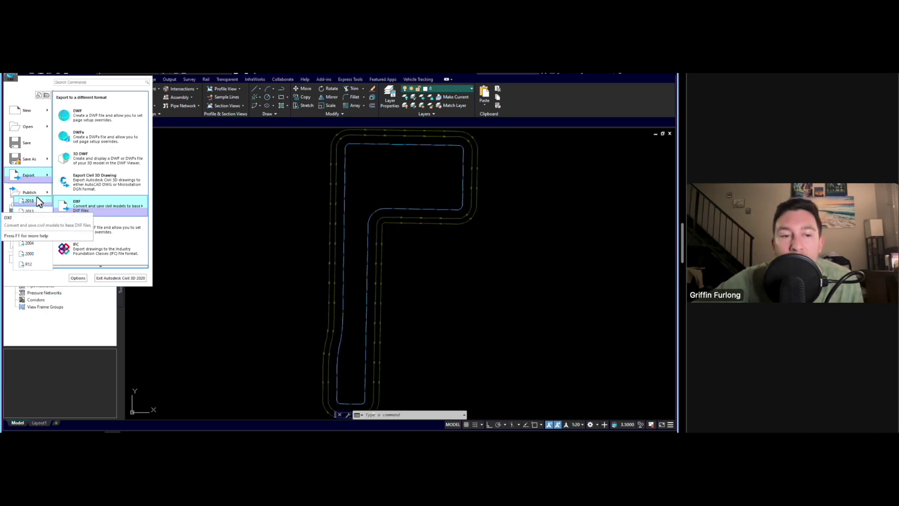
click(29, 264)
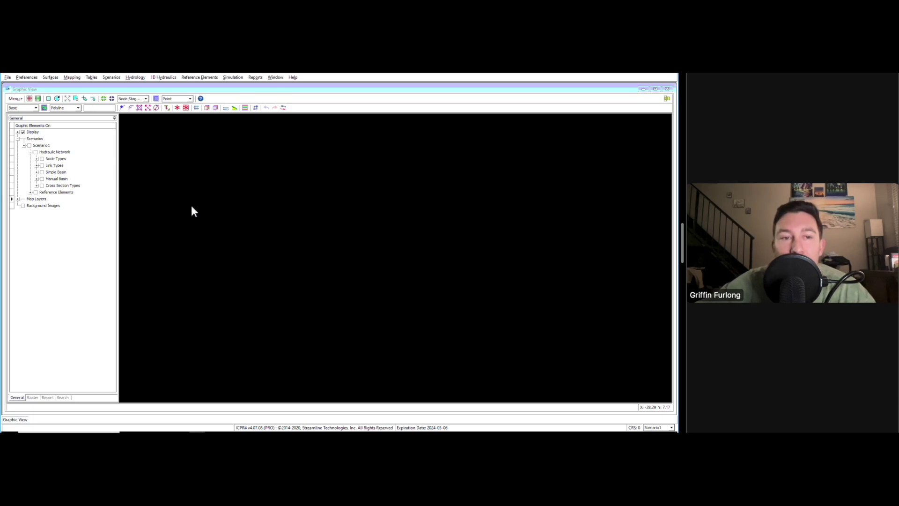
Add a Polygon Zone map layer named Pond in the Map Layer Manager.
click(75, 78)
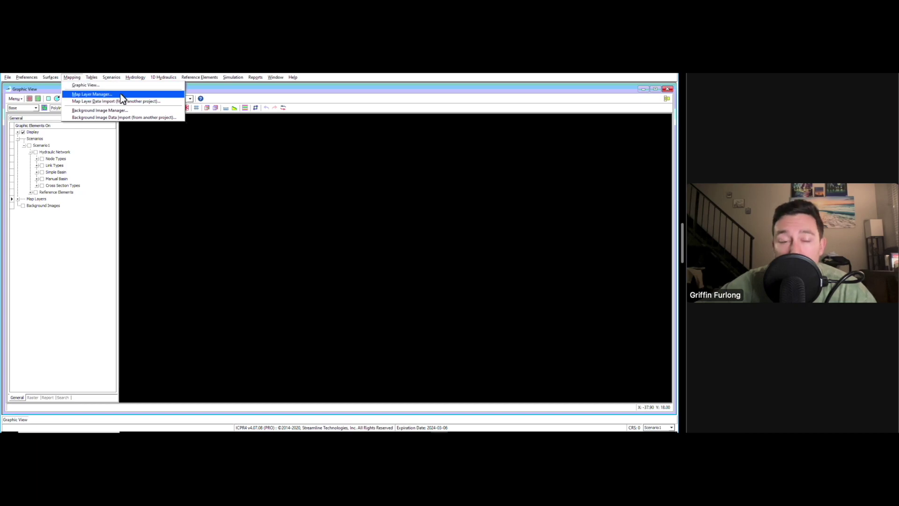
click(92, 94)
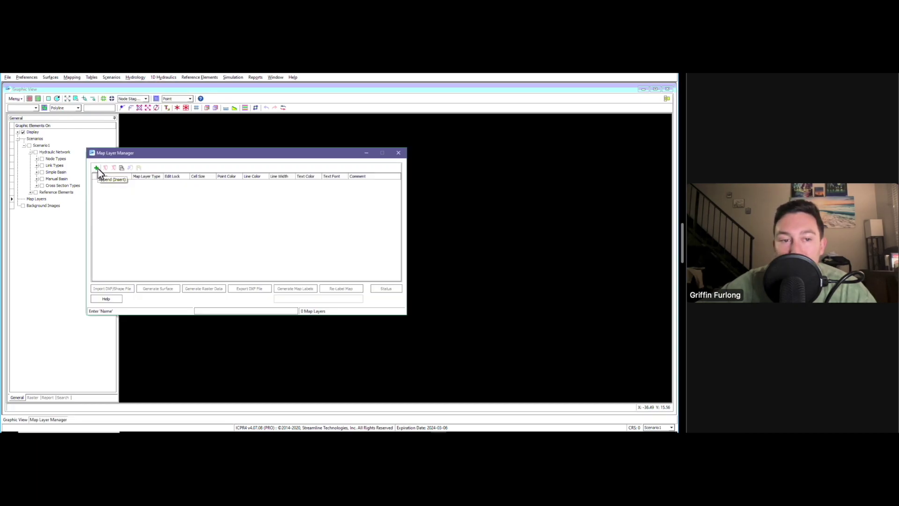
click(97, 168)
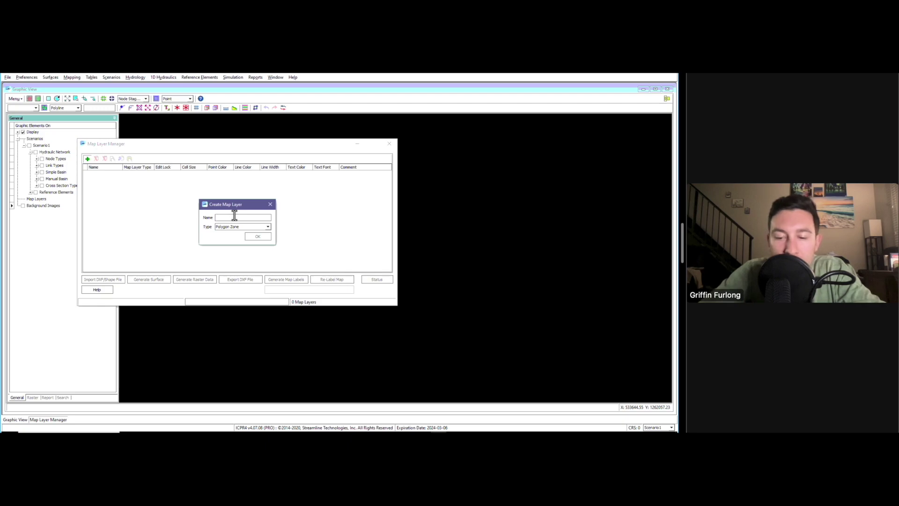
text(Pond)
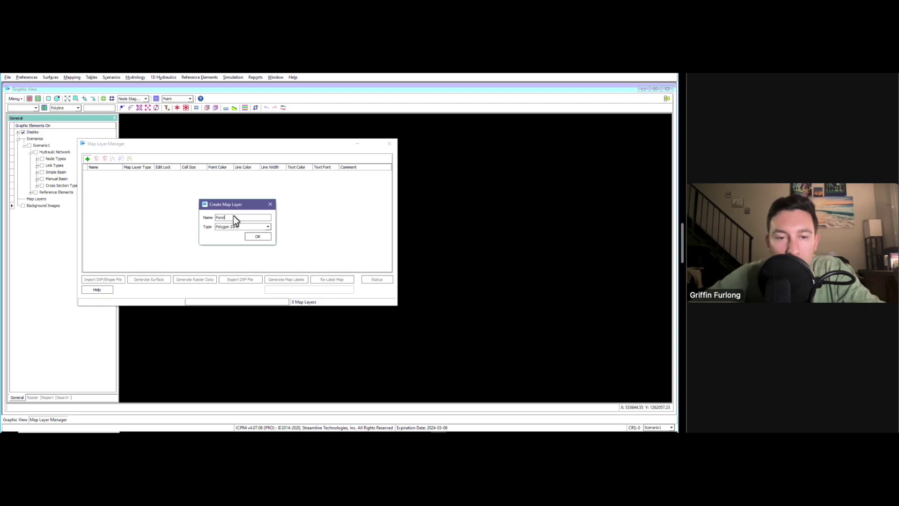
click(259, 237)
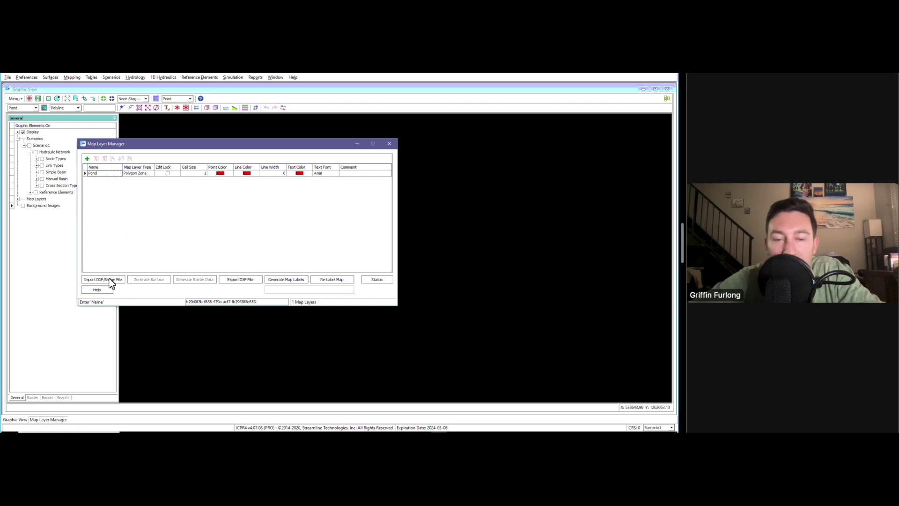
click(87, 174)
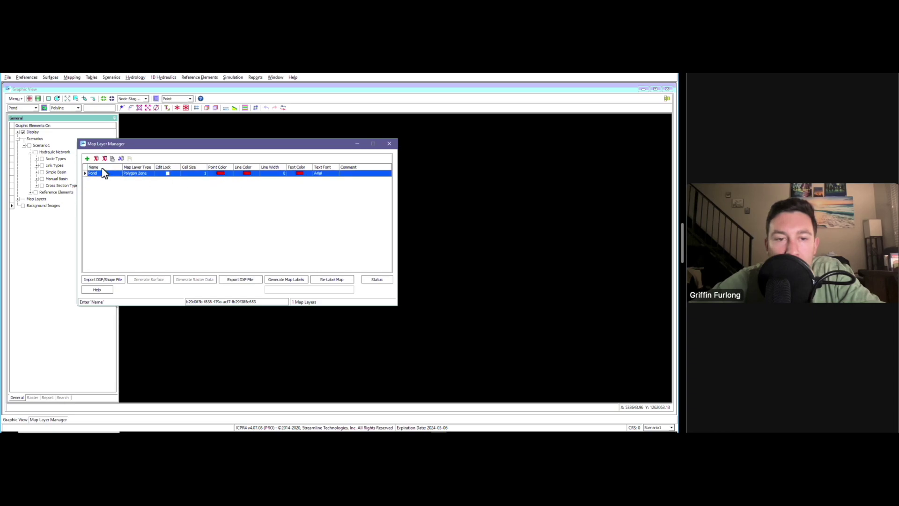
click(104, 280)
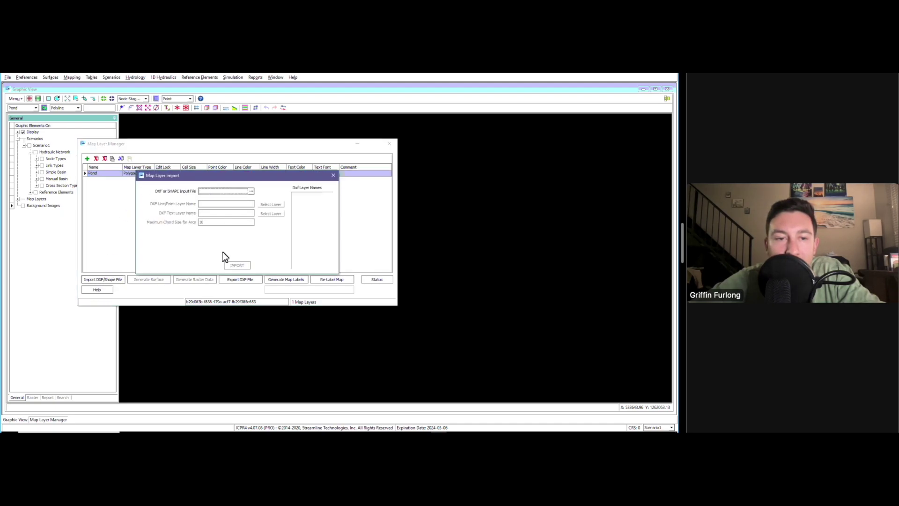
Import the PR-WATER-EDGE linework from the exported DXF into the Pond layer.
click(252, 191)
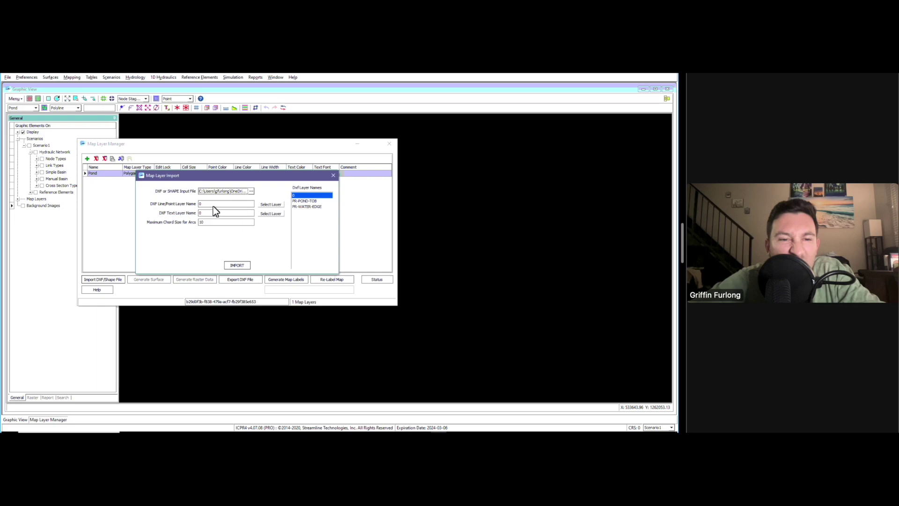
click(304, 207)
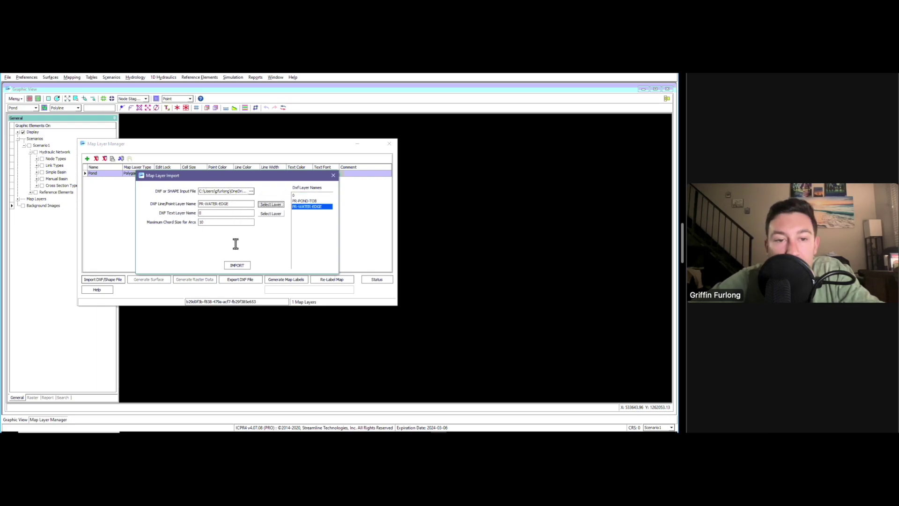
click(236, 265)
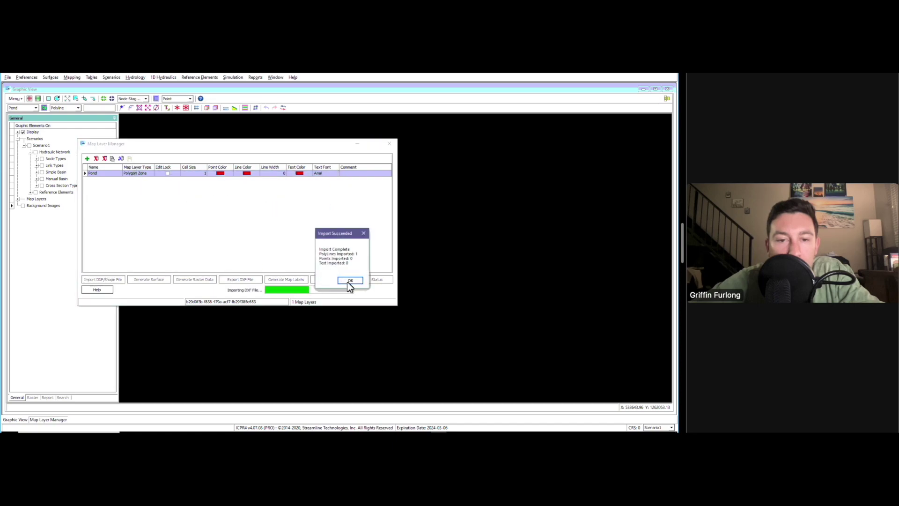
click(351, 281)
click(256, 236)
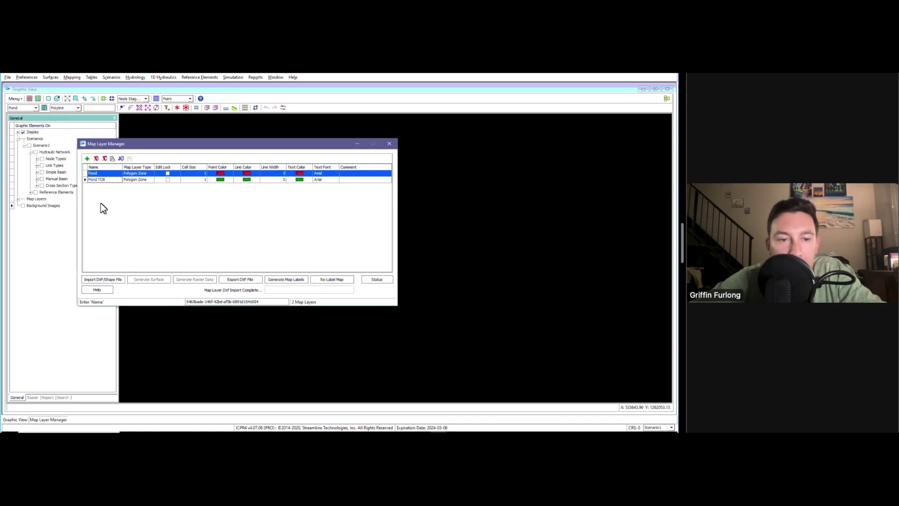
Set the Pond map layer's line colour to cyan.
click(86, 180)
click(247, 173)
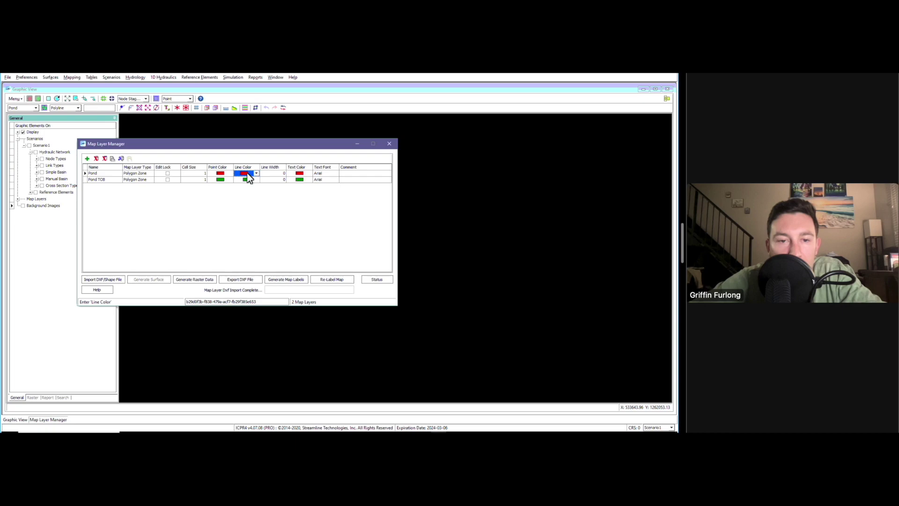
click(256, 174)
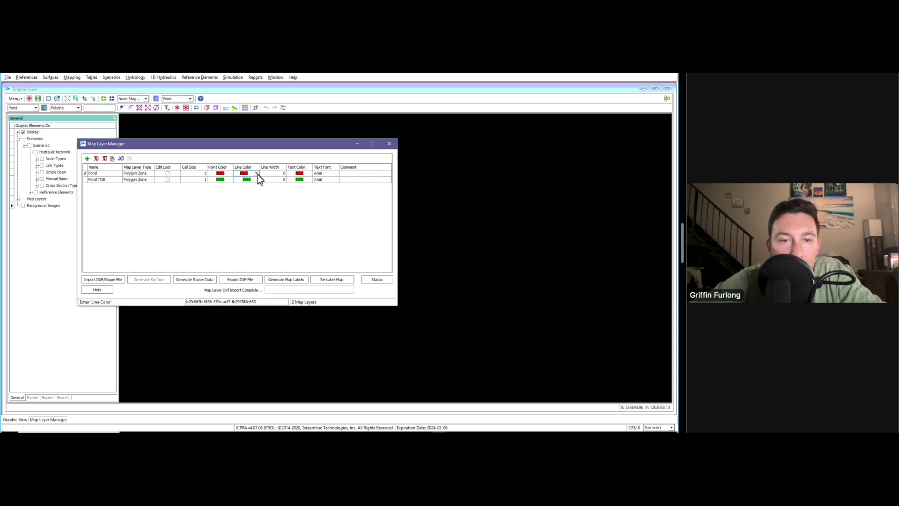
click(257, 174)
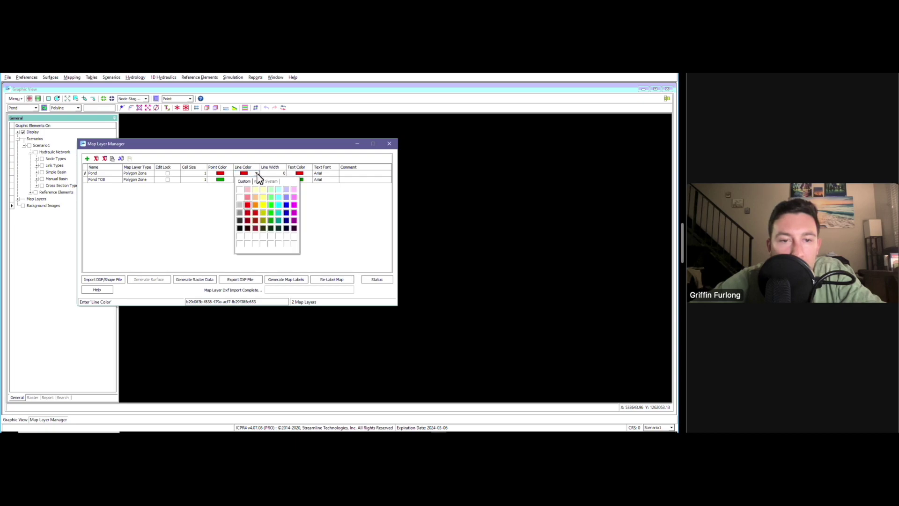
click(279, 205)
click(91, 179)
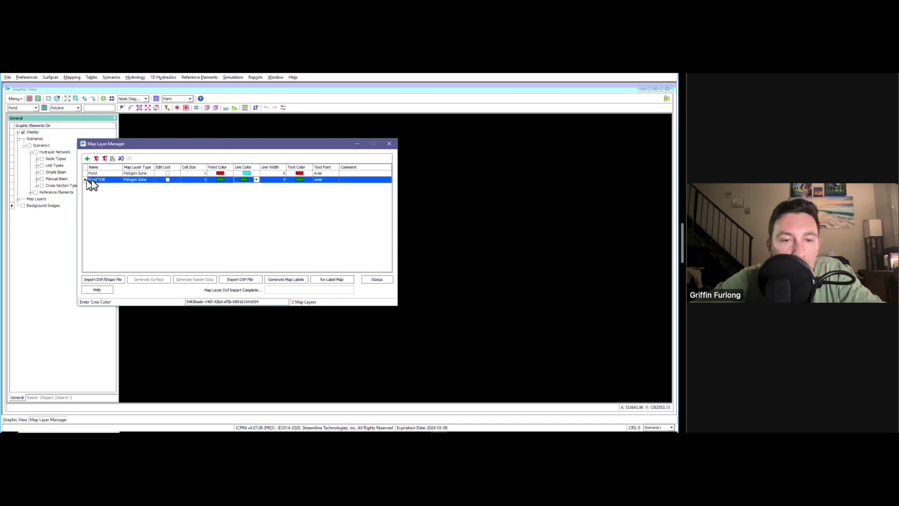
click(246, 180)
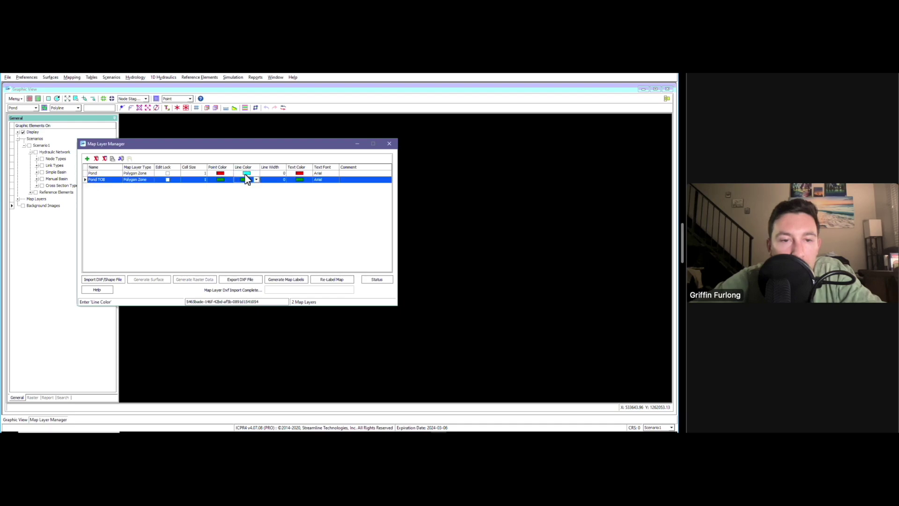
Import the PR-POND-TOB DXF layer's linework into the Pond TOB layer.
click(105, 279)
click(304, 200)
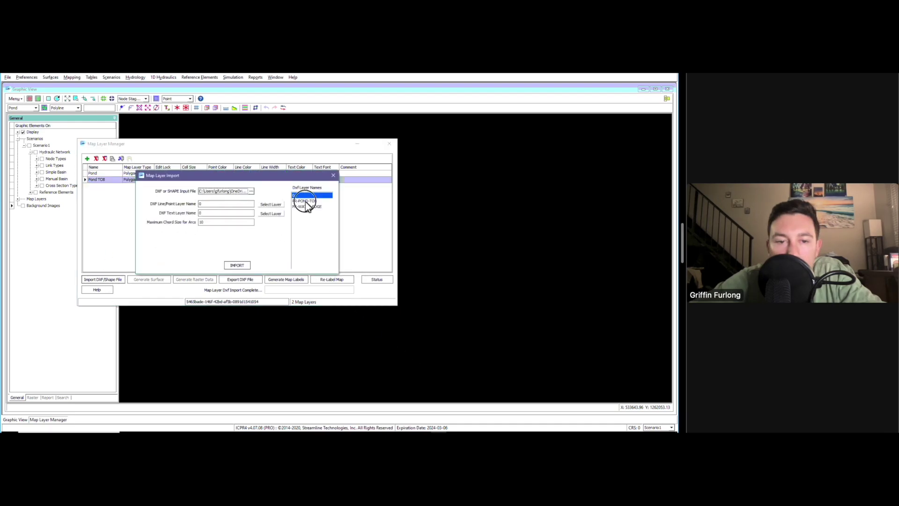
click(271, 204)
click(237, 265)
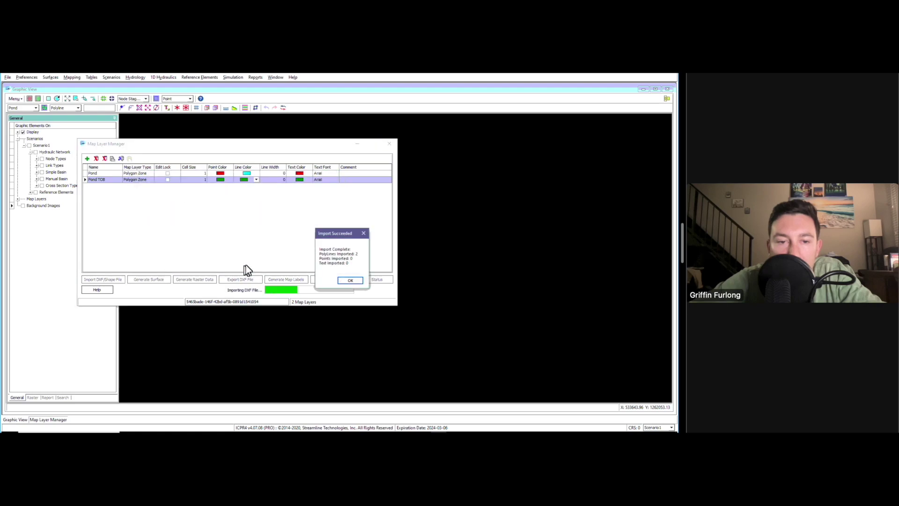
click(355, 285)
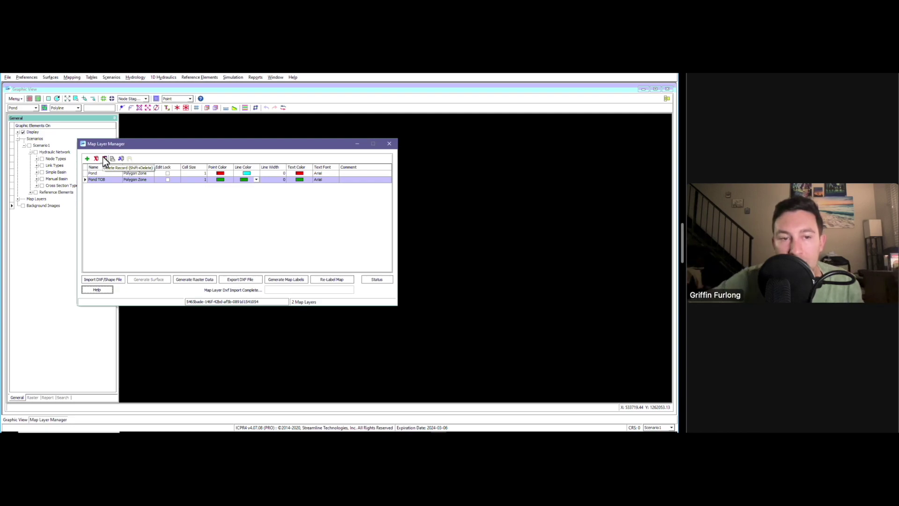
Switch on the Pond and Pond TOB map layers and zoom out to see the L-shaped pond outlines.
click(389, 144)
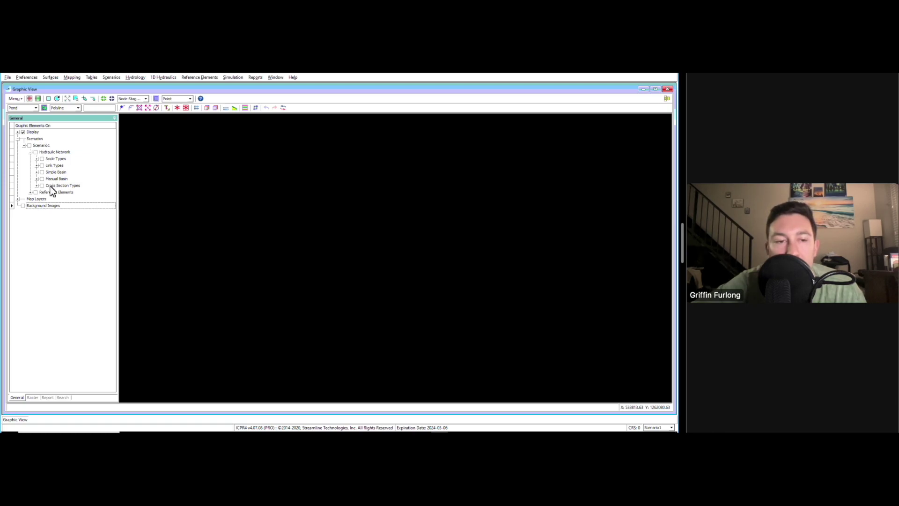
click(18, 199)
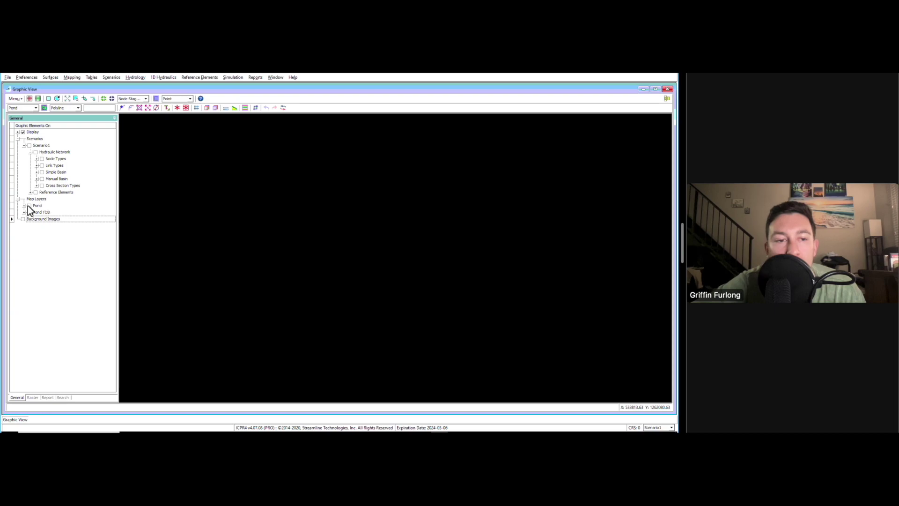
click(29, 206)
click(29, 212)
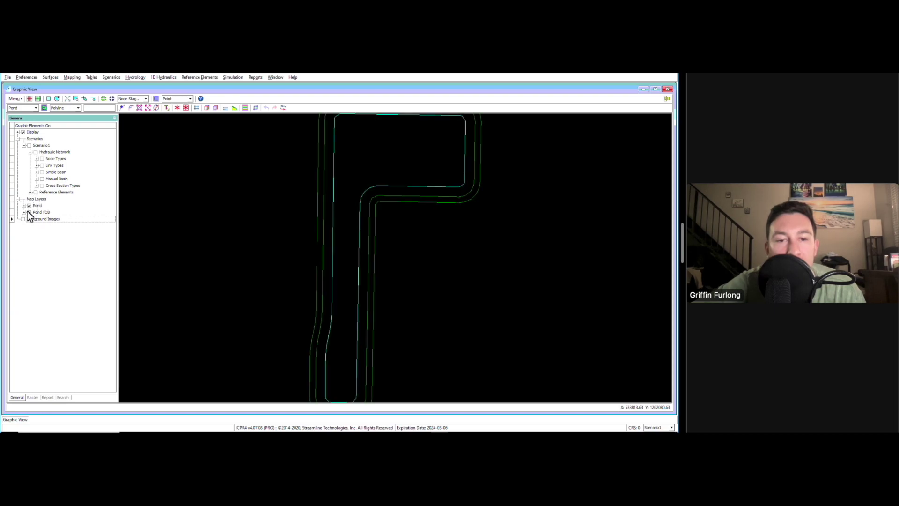
scroll(444, 234, down, 1)
scroll(445, 240, down, 2)
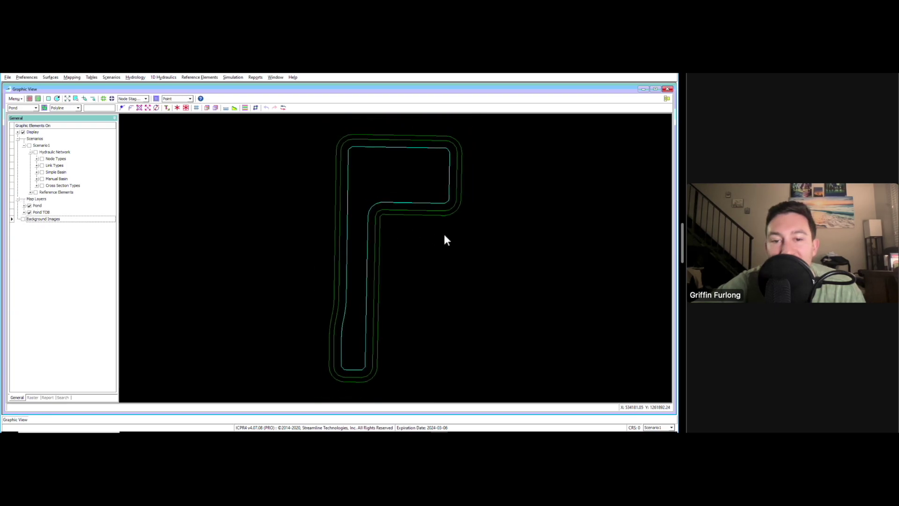
scroll(528, 253, down, 1)
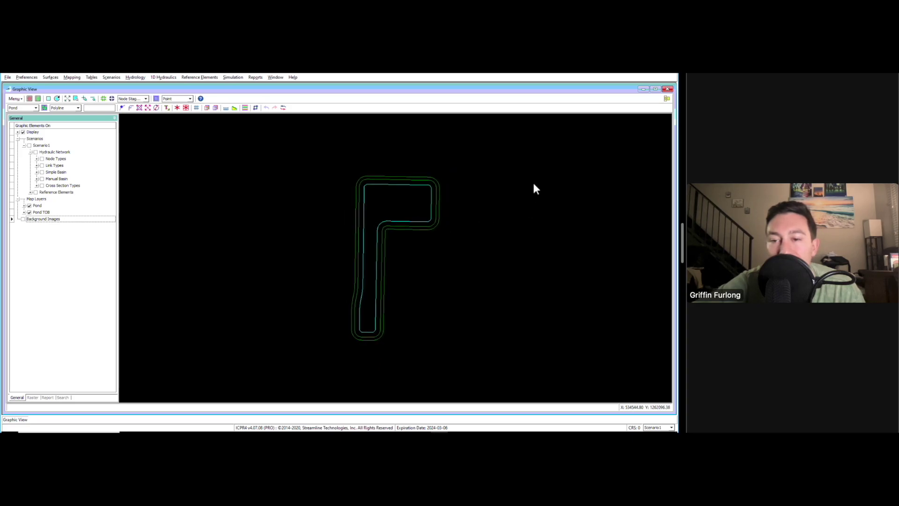
scroll(533, 182, down, 1)
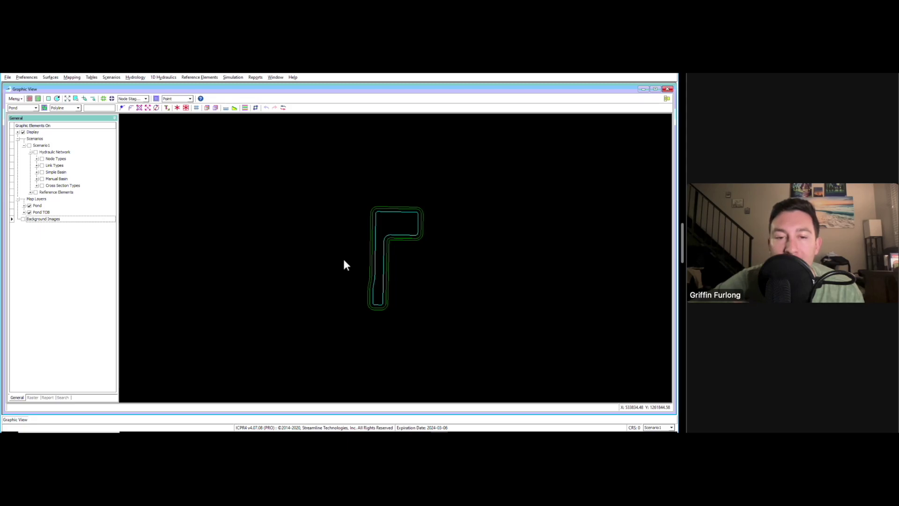
In the PGD drawing, give the EX-SURFACE surface the CONTOURS surface style.
key(alt+Tab)
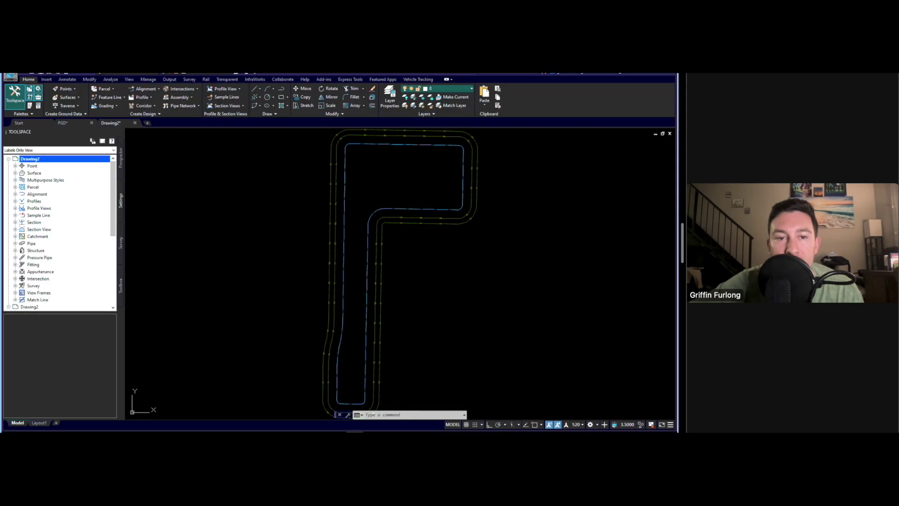
click(70, 122)
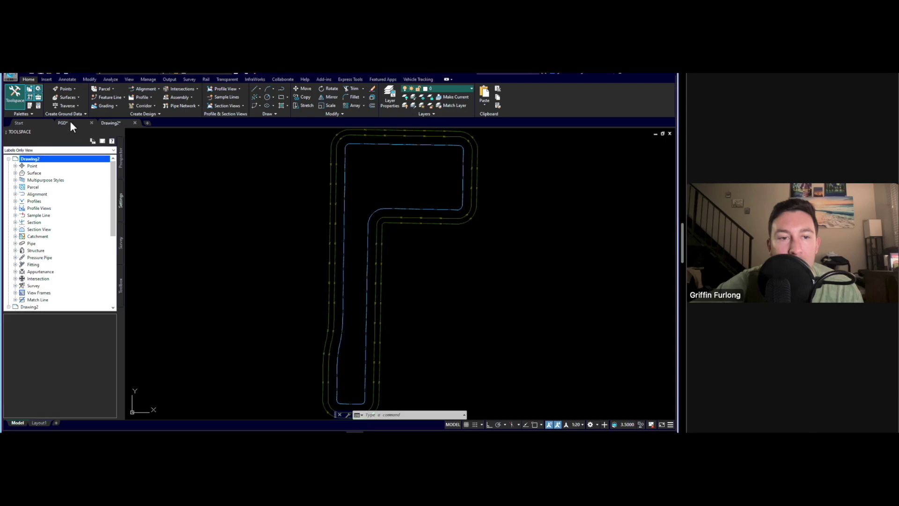
click(57, 188)
right_click(68, 187)
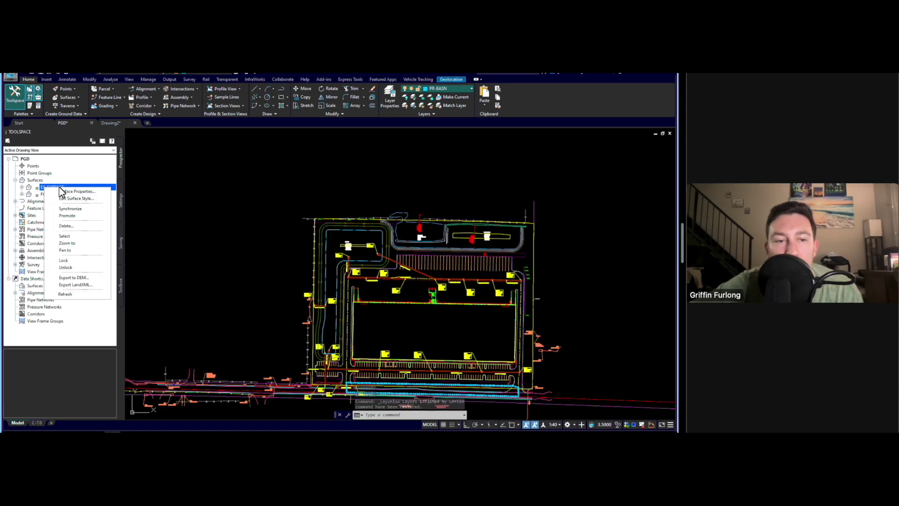
click(75, 193)
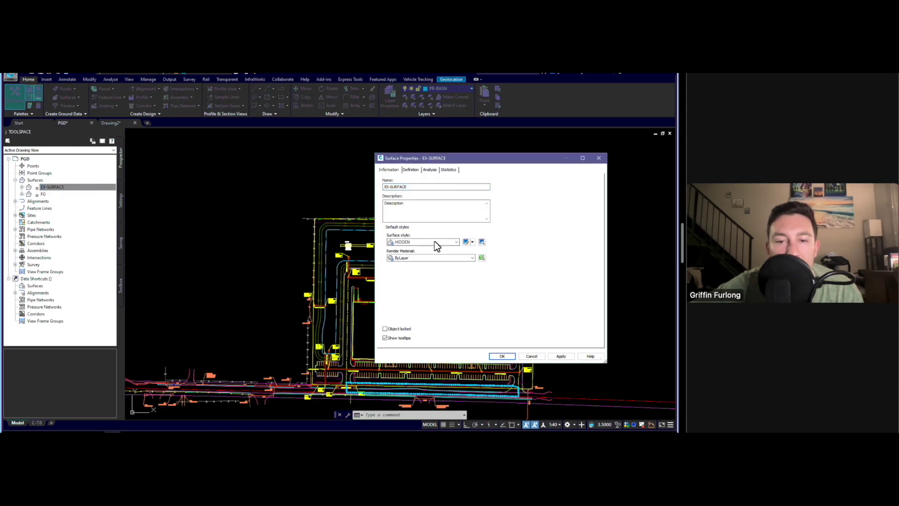
click(434, 242)
click(412, 254)
click(502, 356)
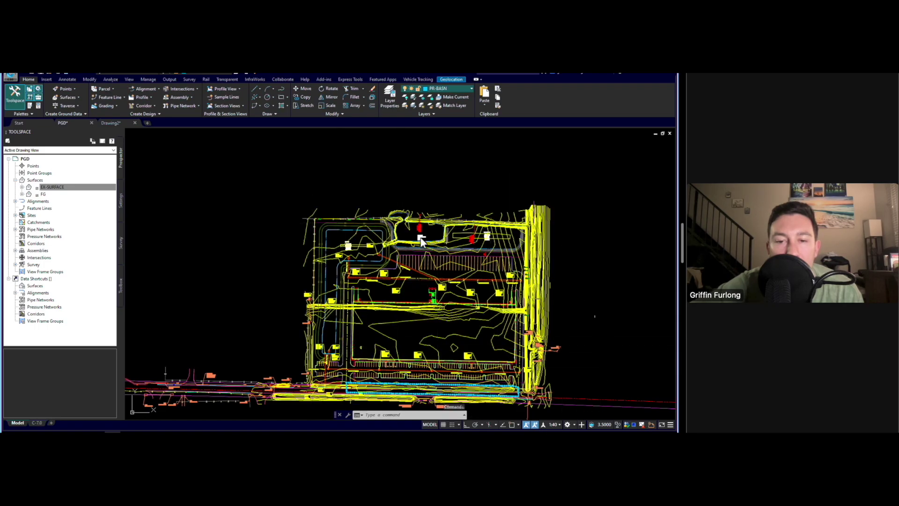
scroll(400, 328, down, 3)
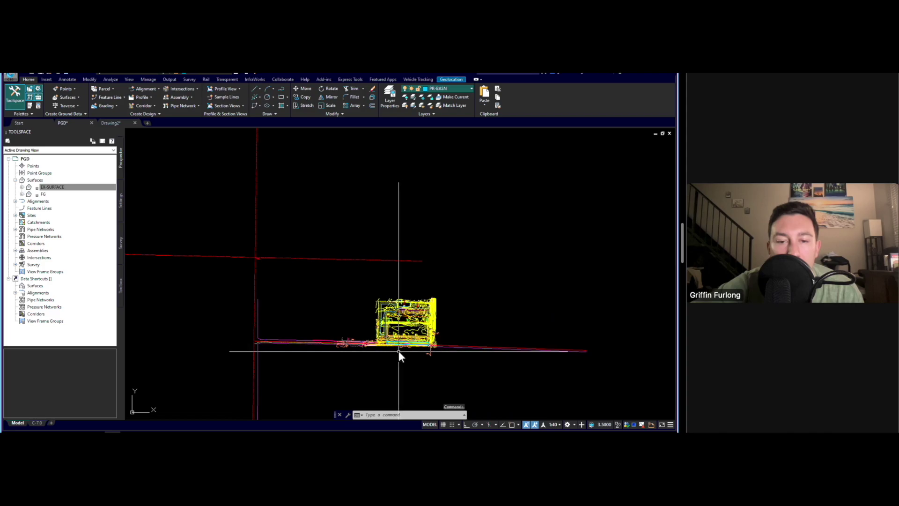
scroll(398, 350, up, 6)
click(69, 187)
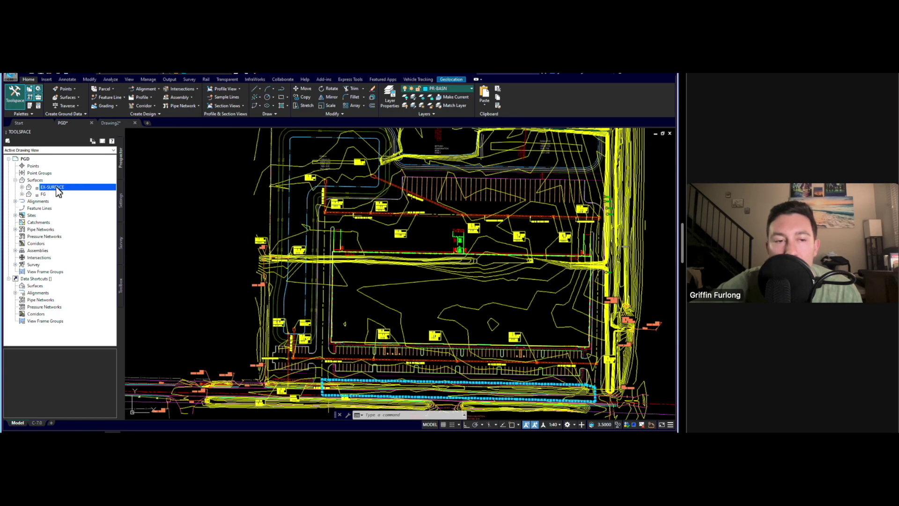
Export EX-SURFACE to a DEM file saved as EX-SURFACE.tif.
right_click(58, 190)
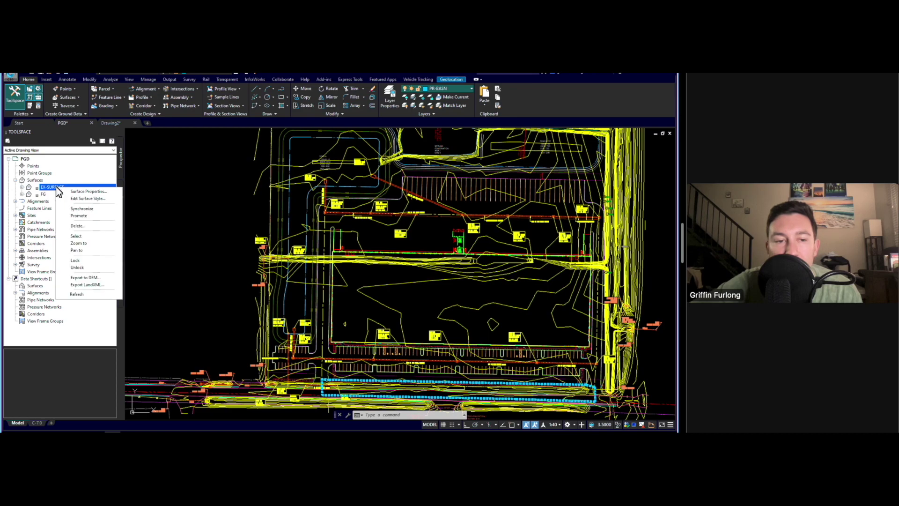
click(100, 277)
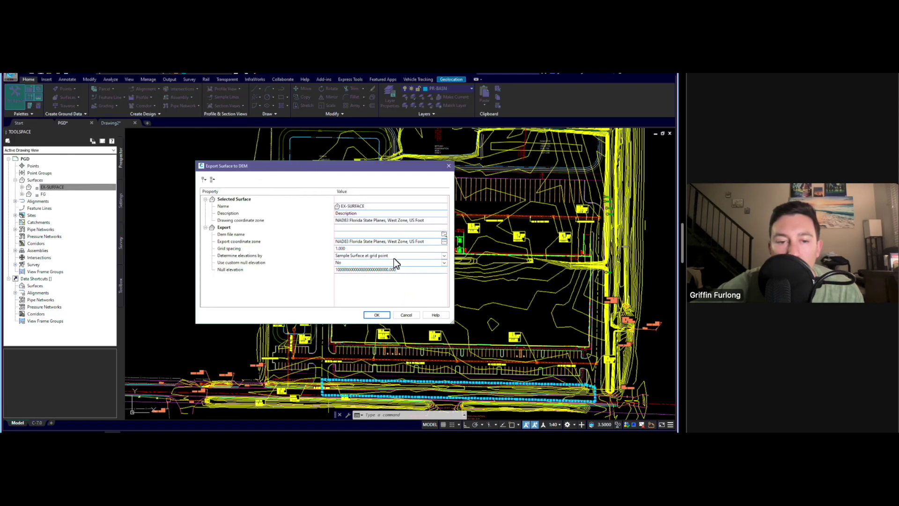
click(375, 314)
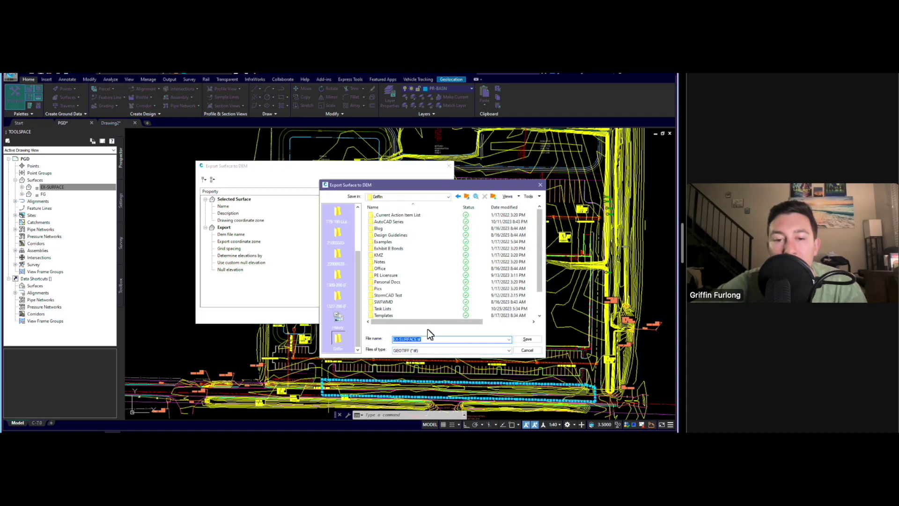
click(527, 339)
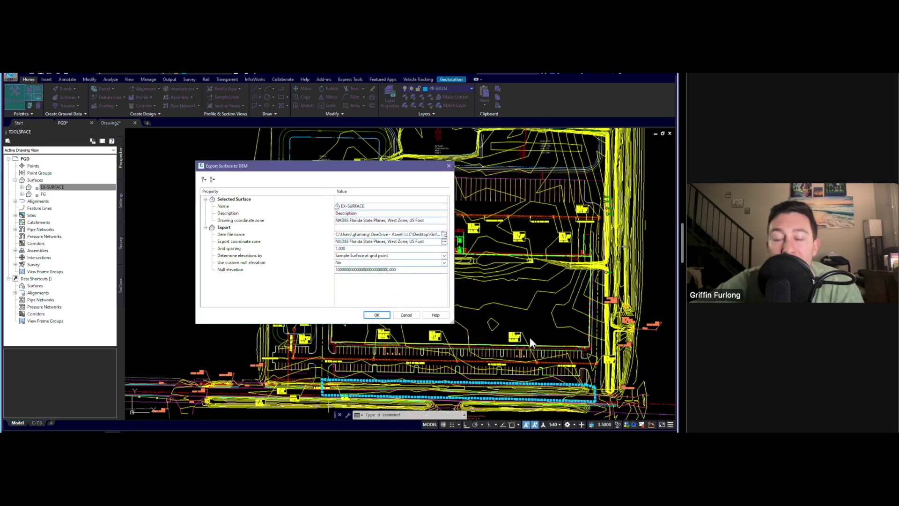
click(377, 315)
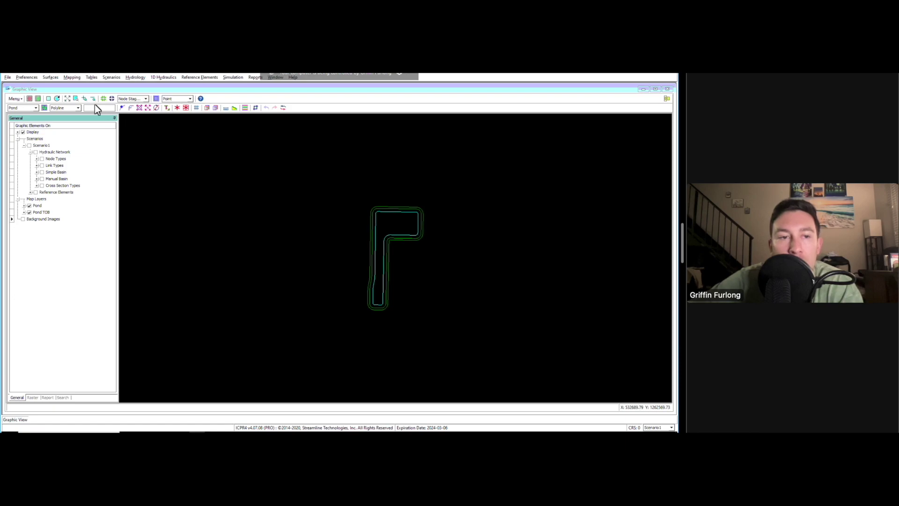
Add a new surface named 'Existing Grade' in the Surface Manager.
click(52, 77)
mouse_move(71, 77)
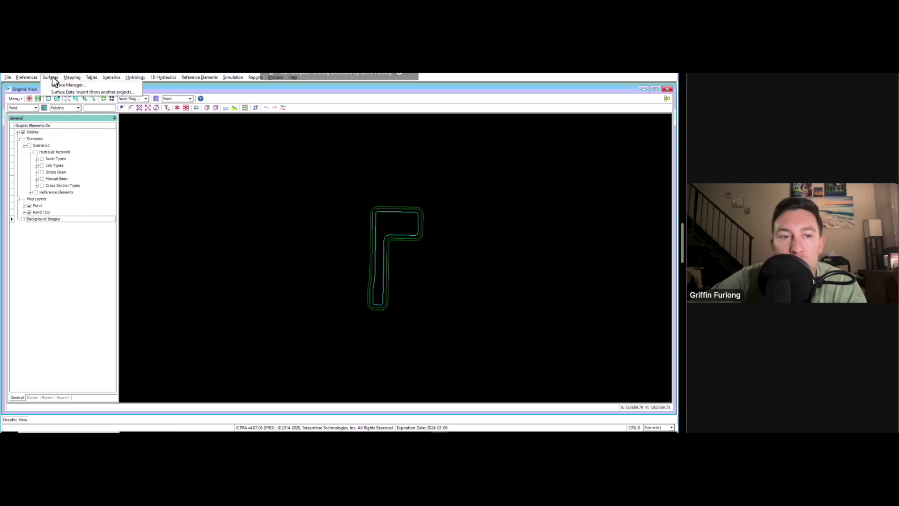
click(51, 85)
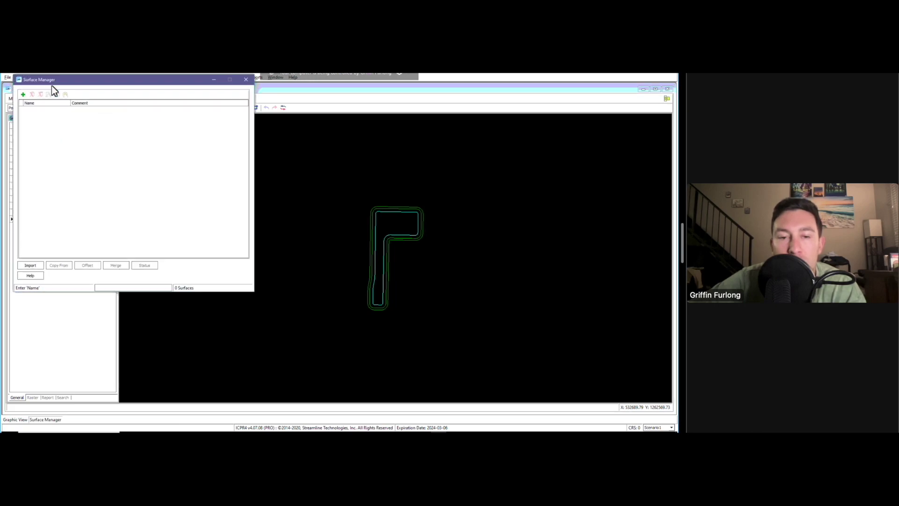
click(23, 94)
click(126, 187)
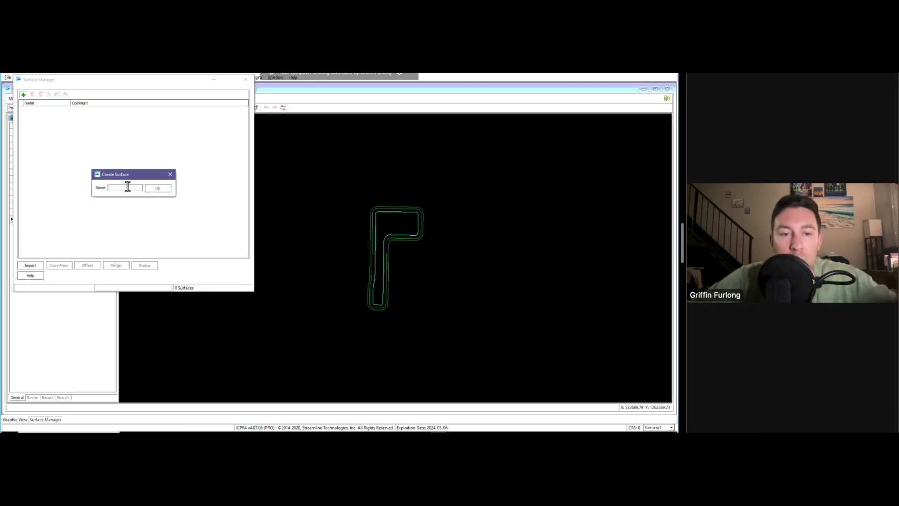
text(Existing Grade)
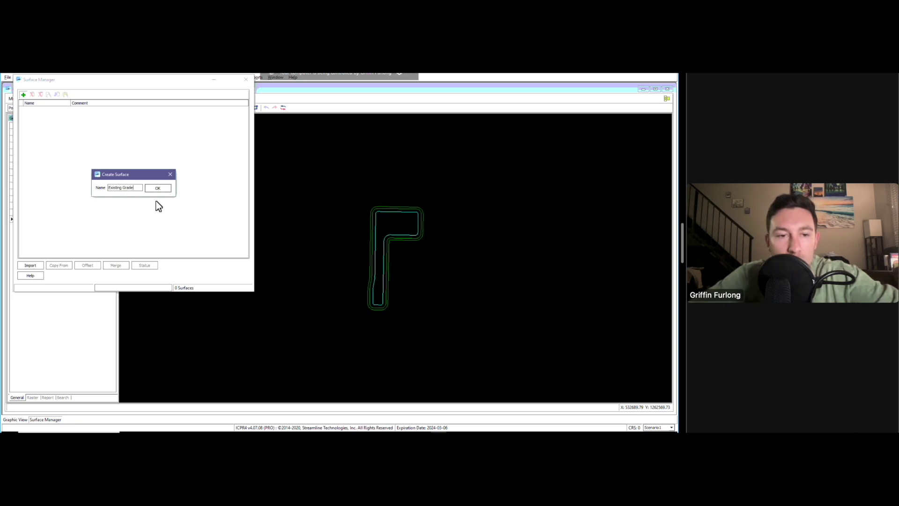
key(Return)
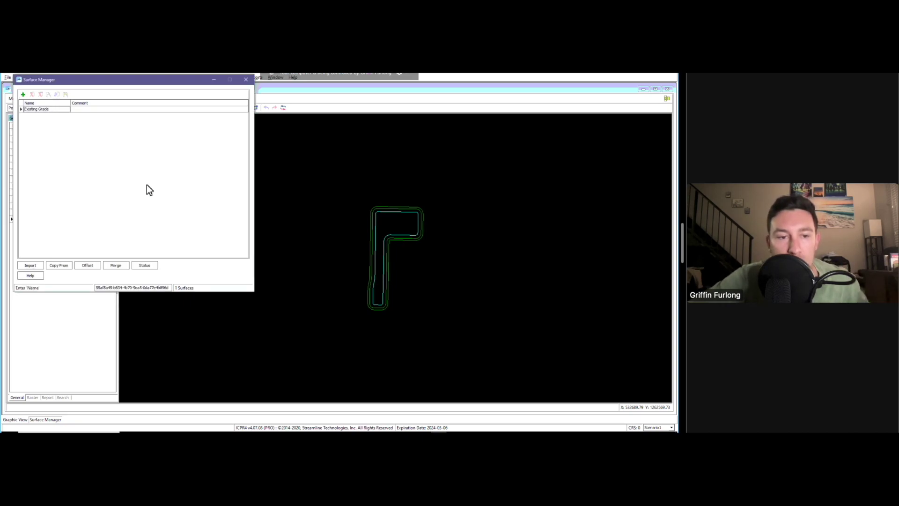
Import the surface data file so ex-surface is listed alongside Existing Grade, then close the manager.
click(37, 109)
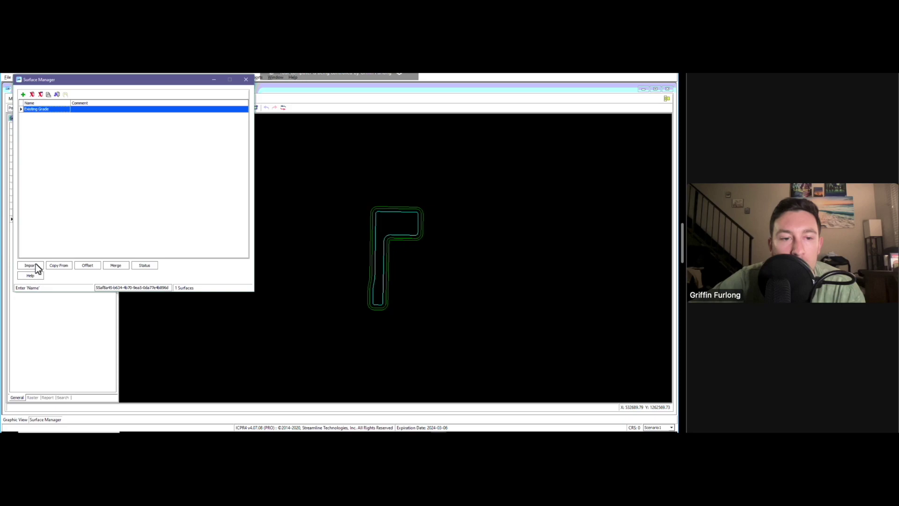
click(37, 266)
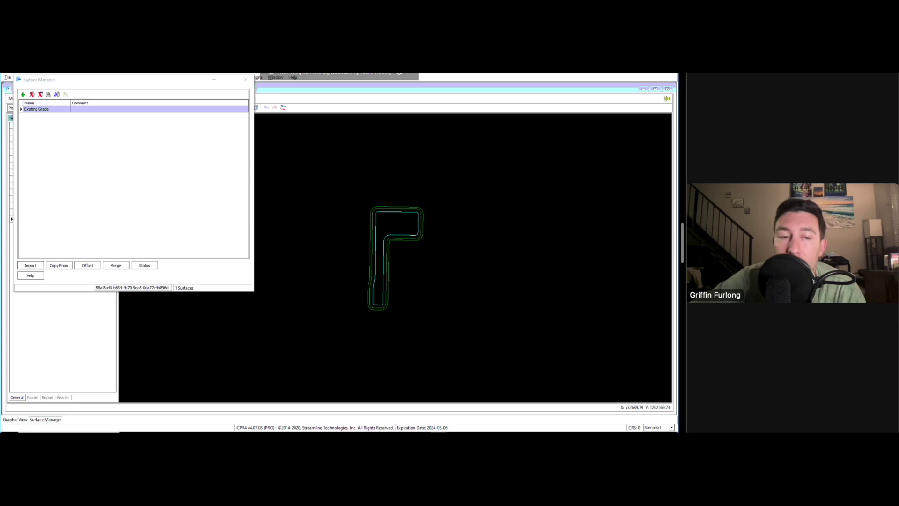
click(355, 271)
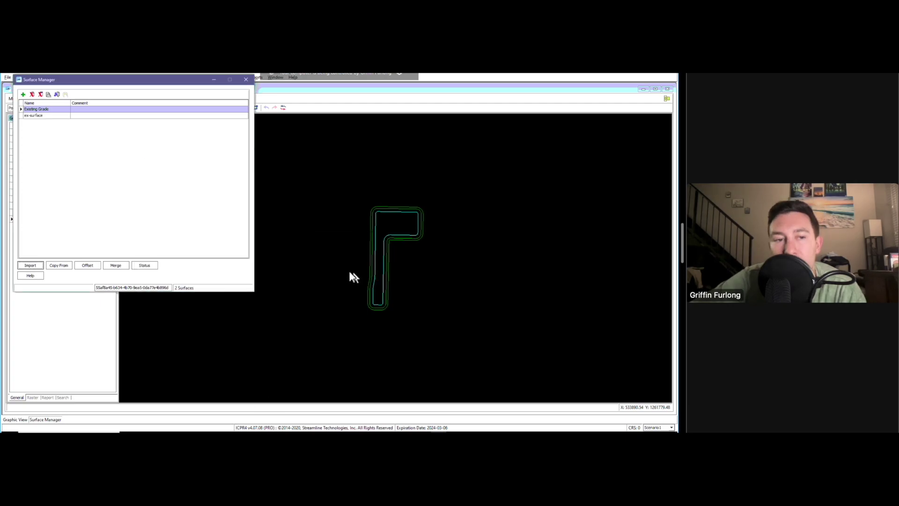
click(20, 115)
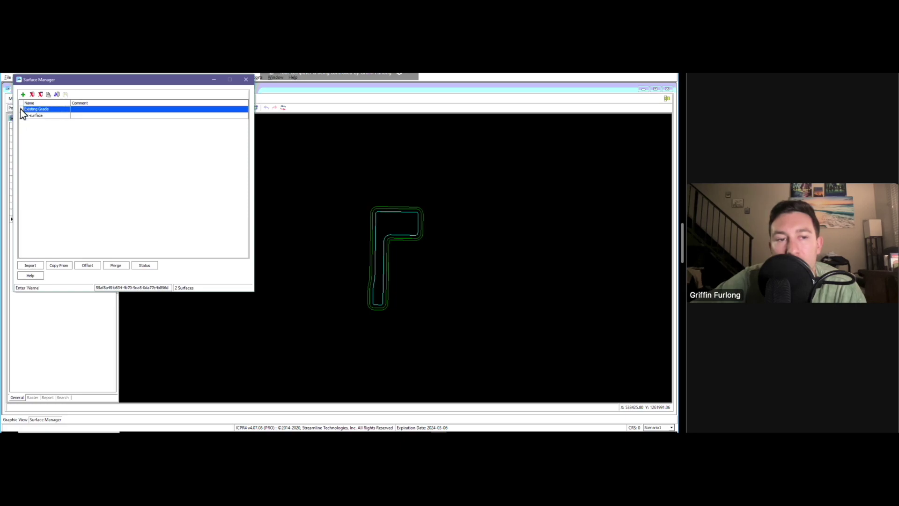
click(245, 79)
Tick the ex-surface raster under Surfaces in the Raster list and zoom in on the elevation map.
click(31, 397)
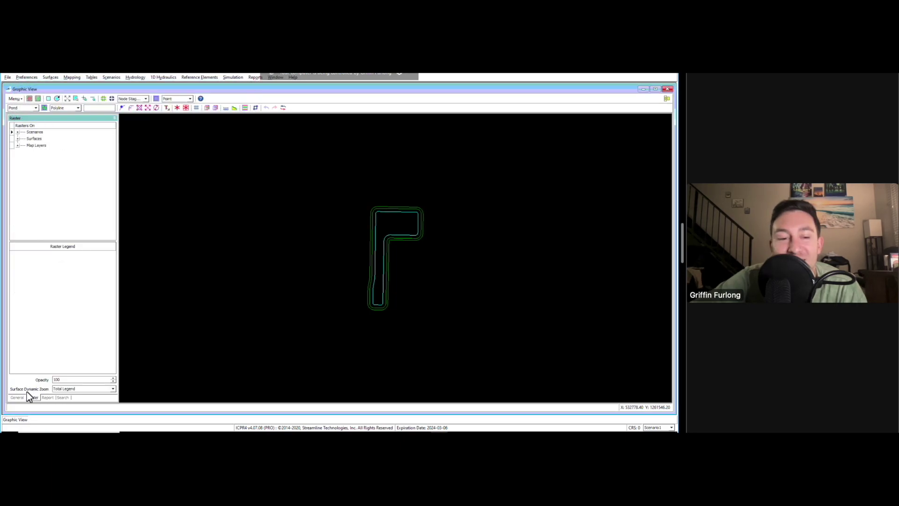
click(16, 396)
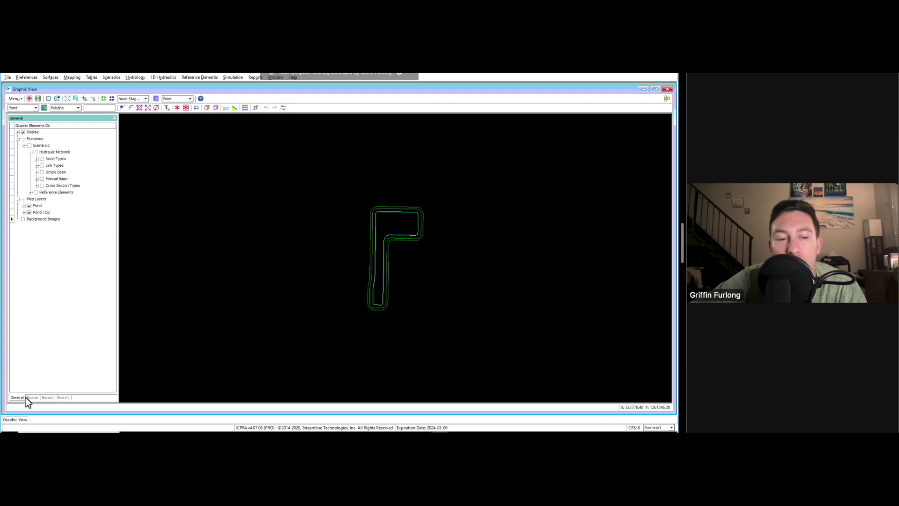
click(30, 397)
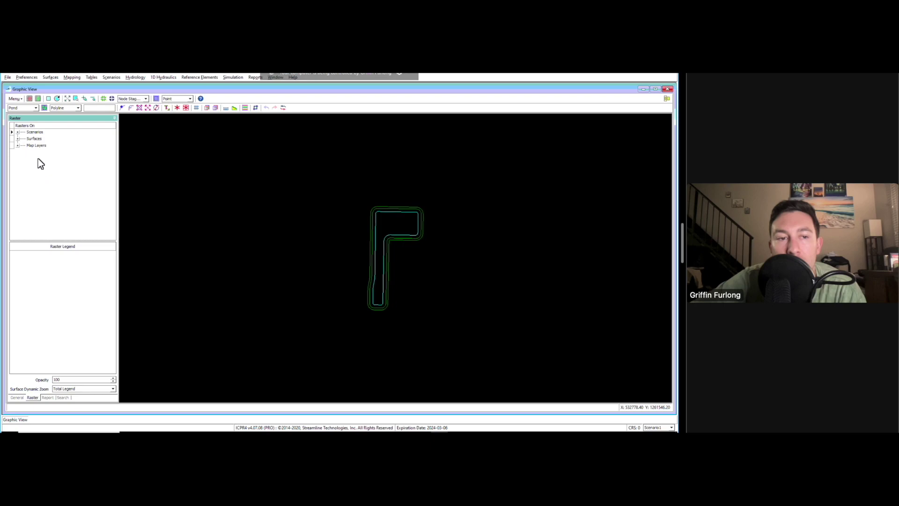
click(18, 139)
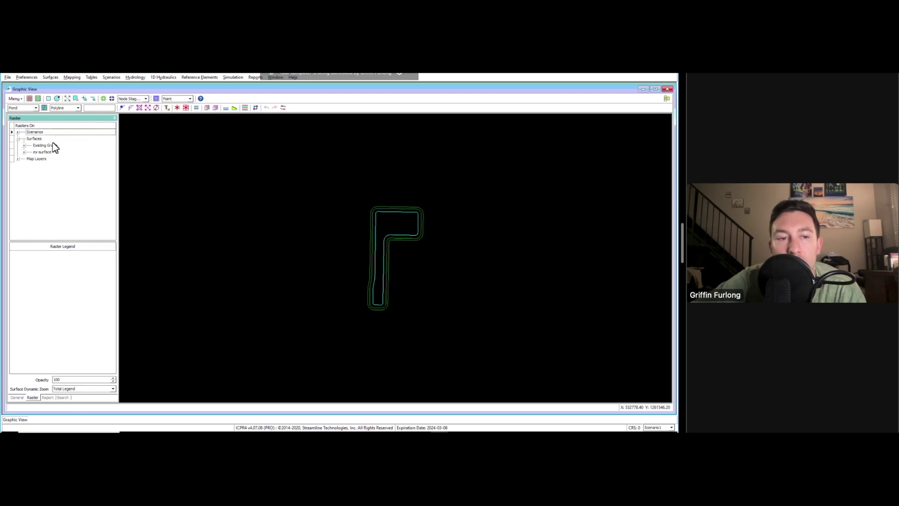
click(24, 145)
click(24, 158)
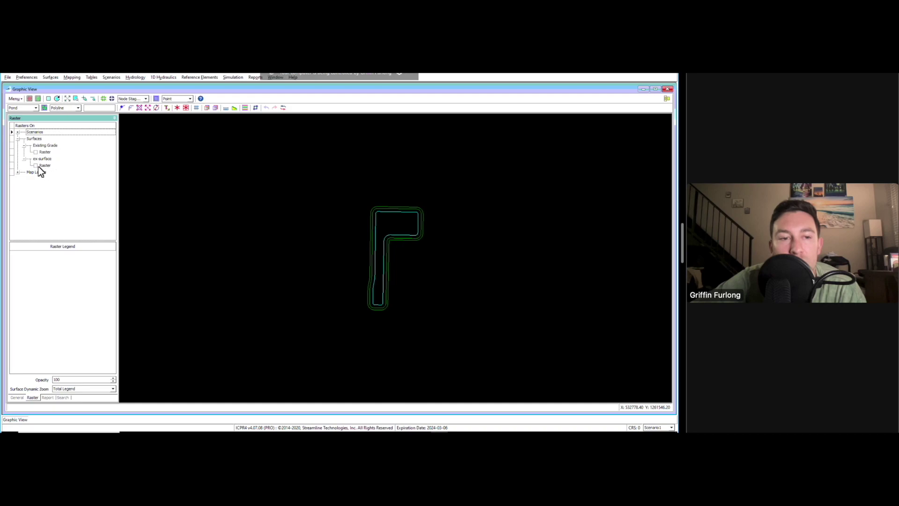
click(36, 165)
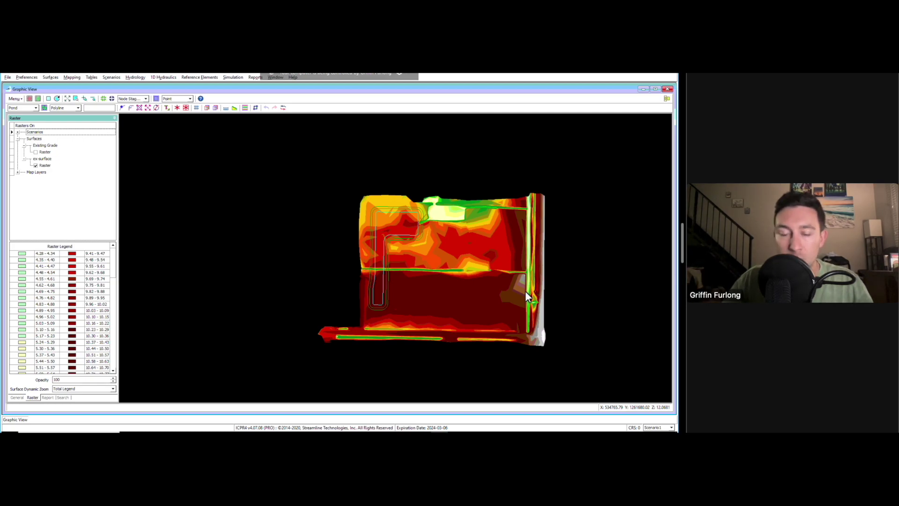
scroll(550, 355, up, 2)
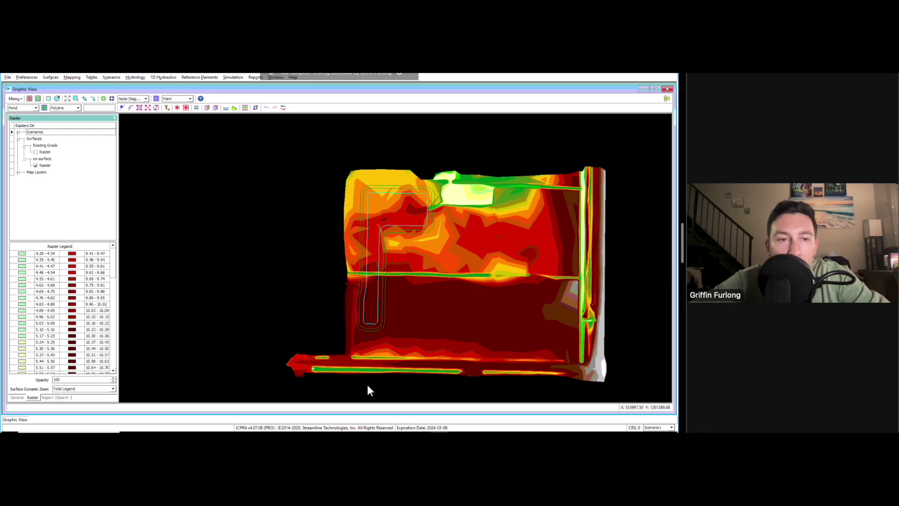
scroll(367, 389, up, 2)
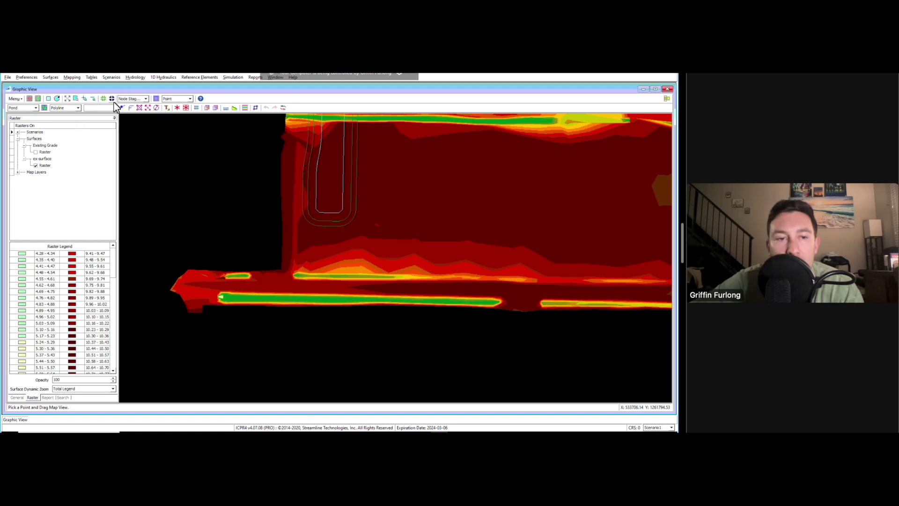
Place a Node Stage/Area element at the left end of the lower ditch.
click(146, 99)
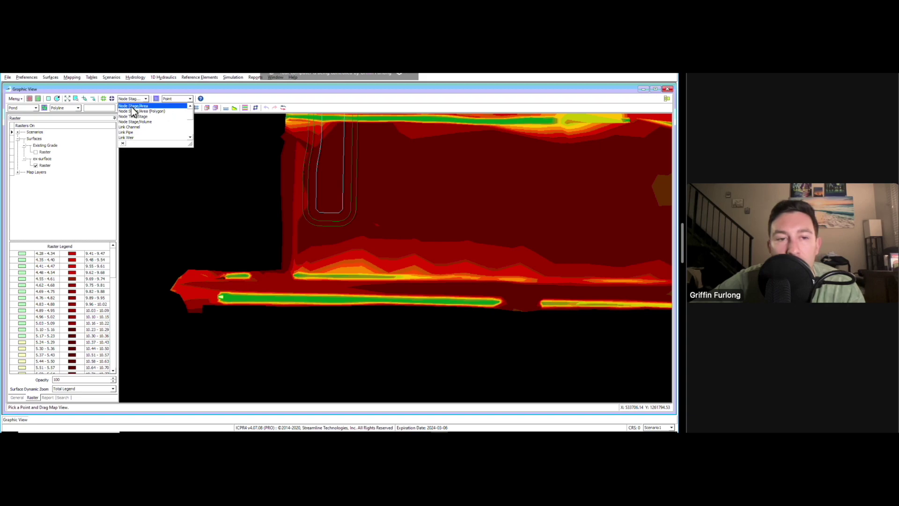
click(113, 98)
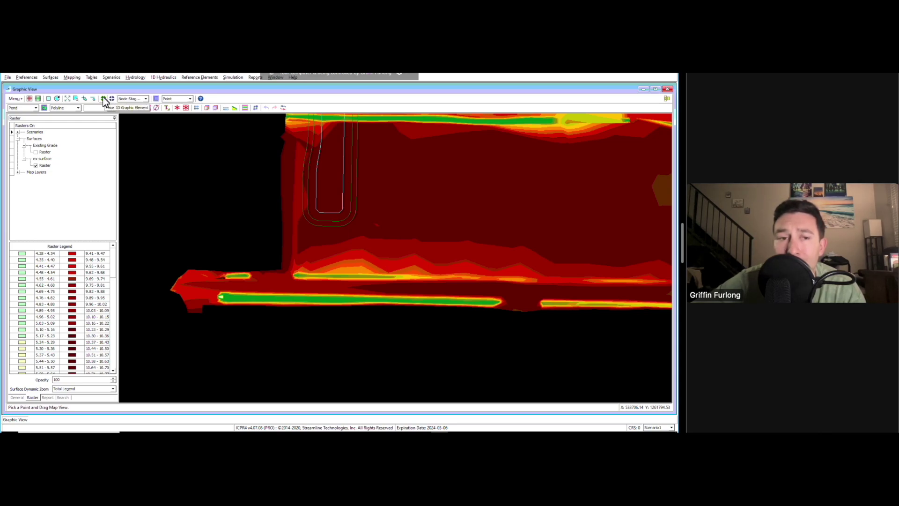
click(112, 99)
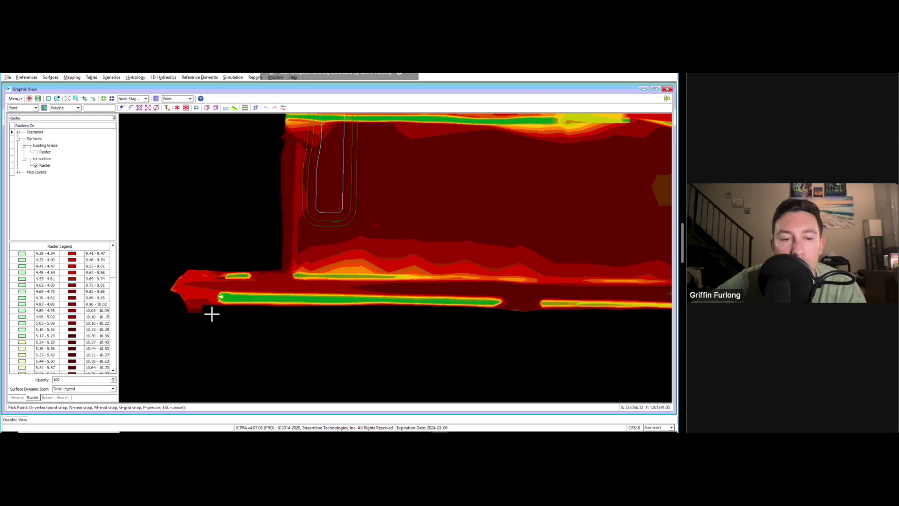
click(221, 297)
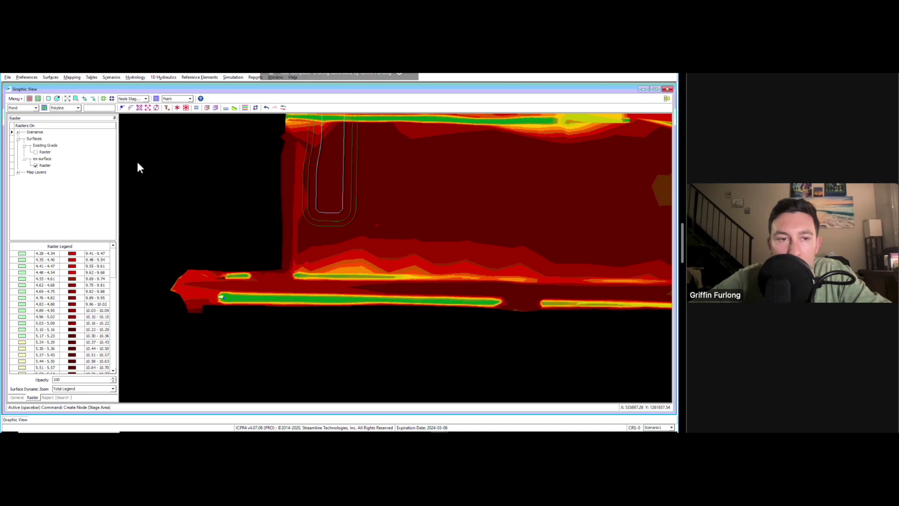
Set the Node Stage/Area symbol size to 20 and confirm updating the node symbols.
click(27, 77)
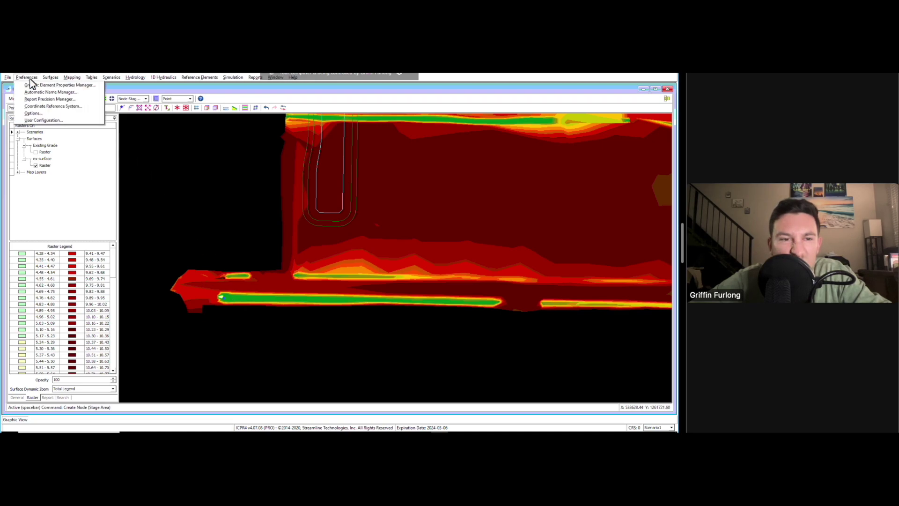
click(65, 87)
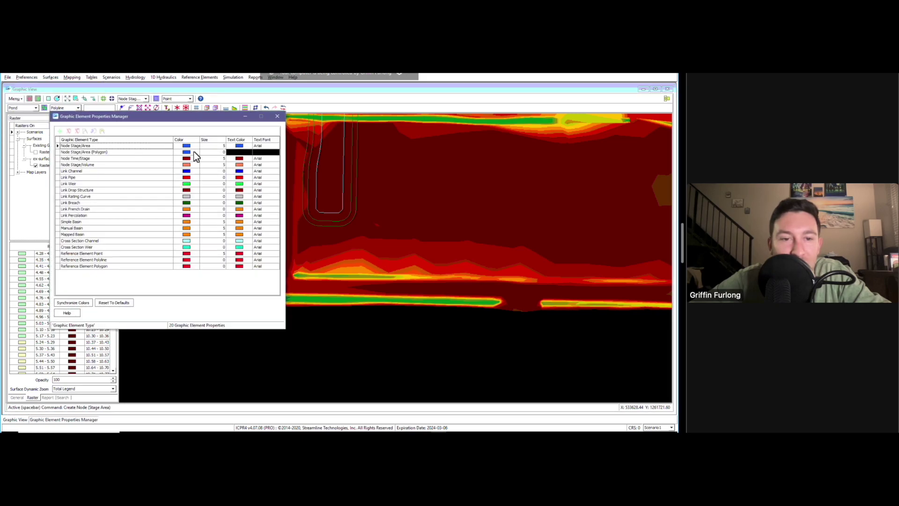
click(214, 147)
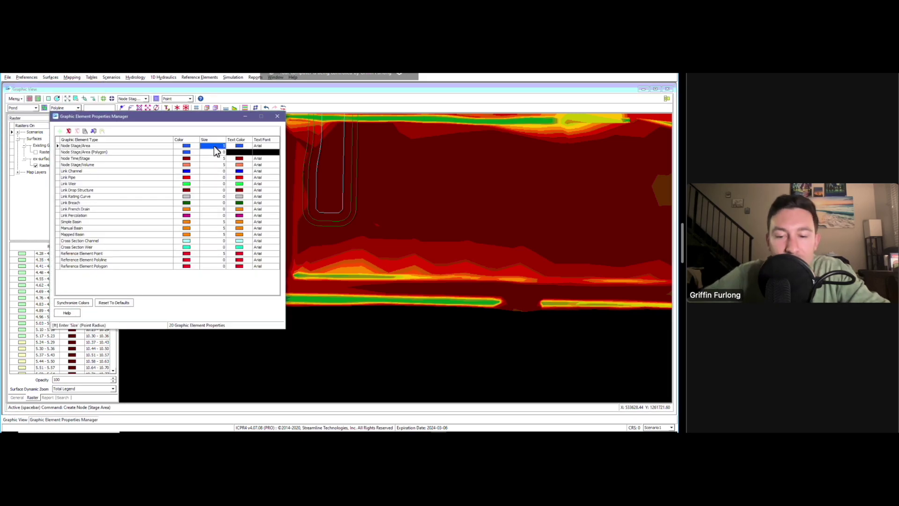
key(Return)
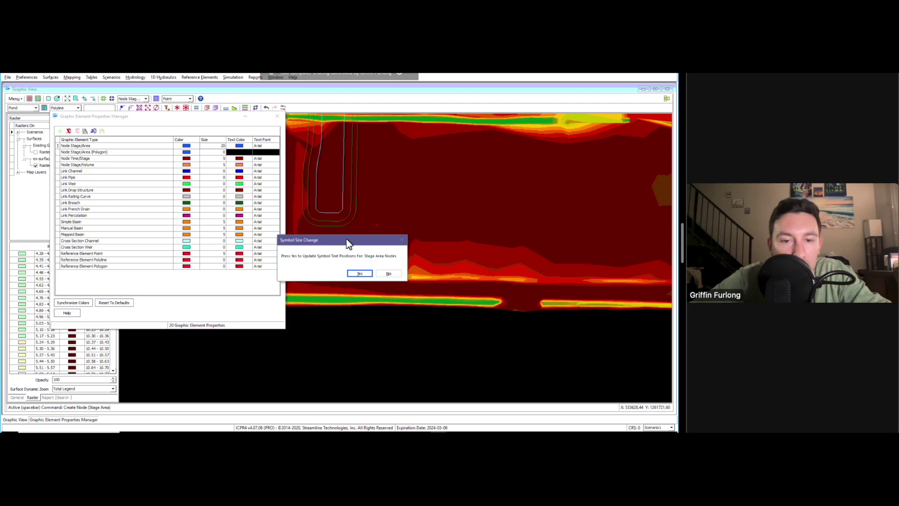
click(361, 275)
drag(451, 271, 508, 155)
Edit the Link Channel line width and close the Graphic Element Properties Manager.
click(407, 210)
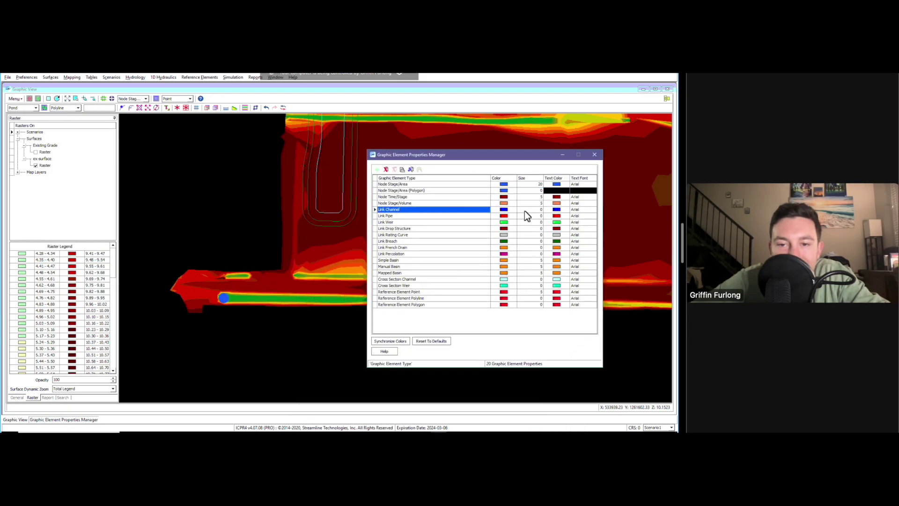
click(525, 212)
key(Escape)
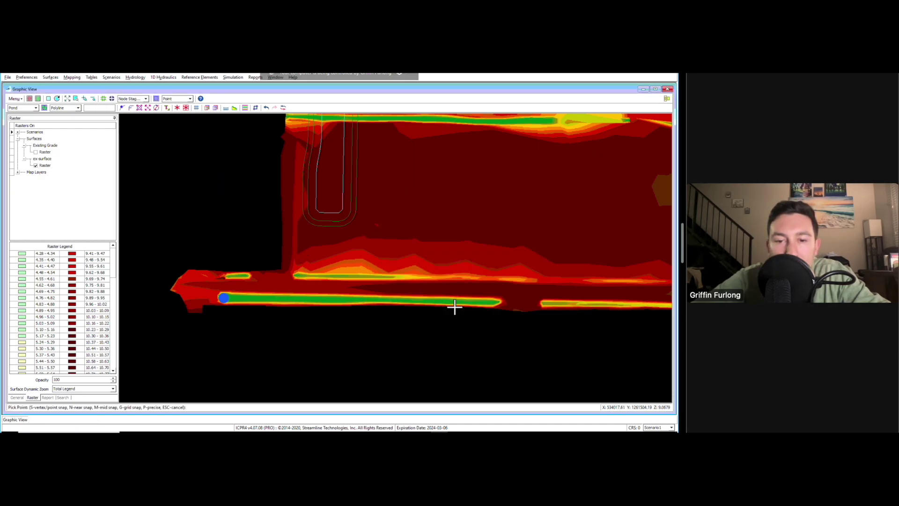
Add a node at the ditch's right end and connect both nodes with a channel link.
click(493, 303)
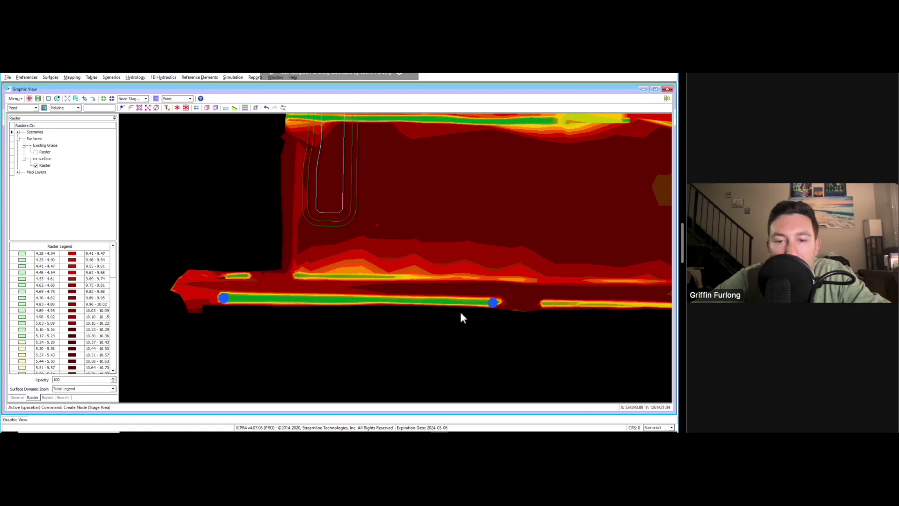
click(146, 99)
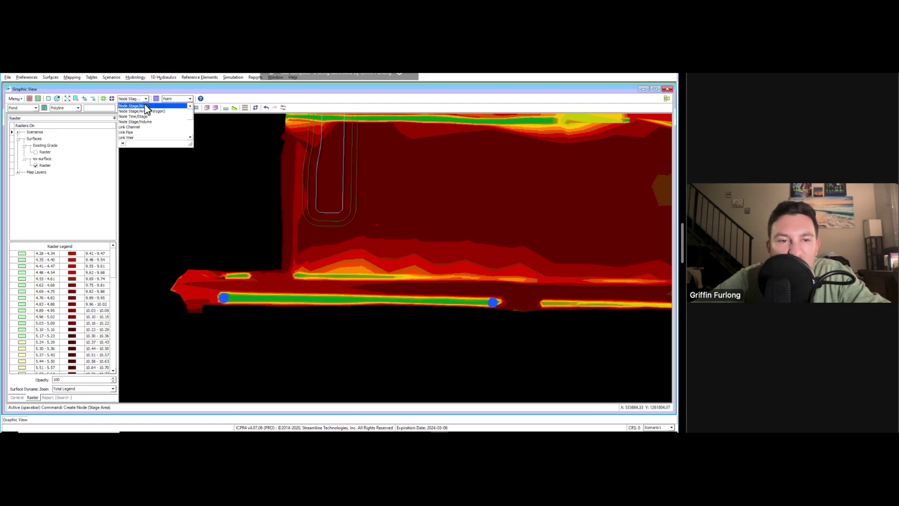
click(145, 127)
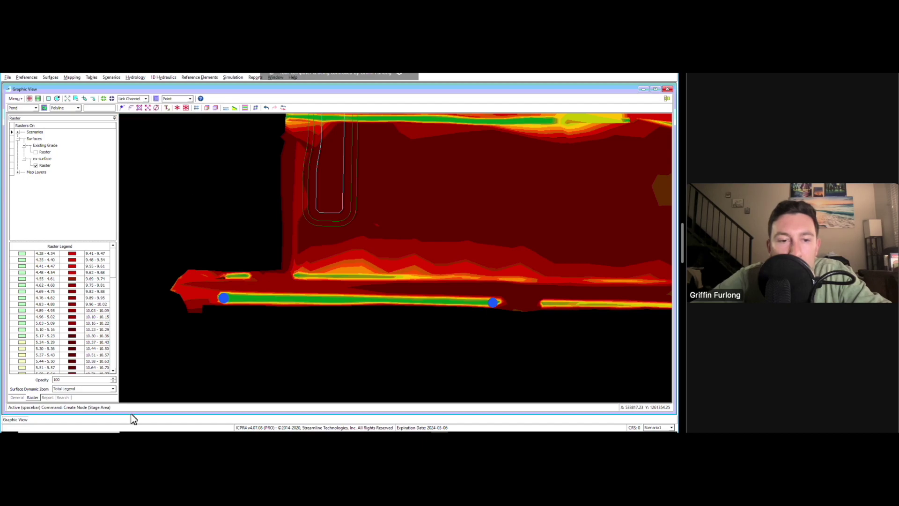
click(112, 99)
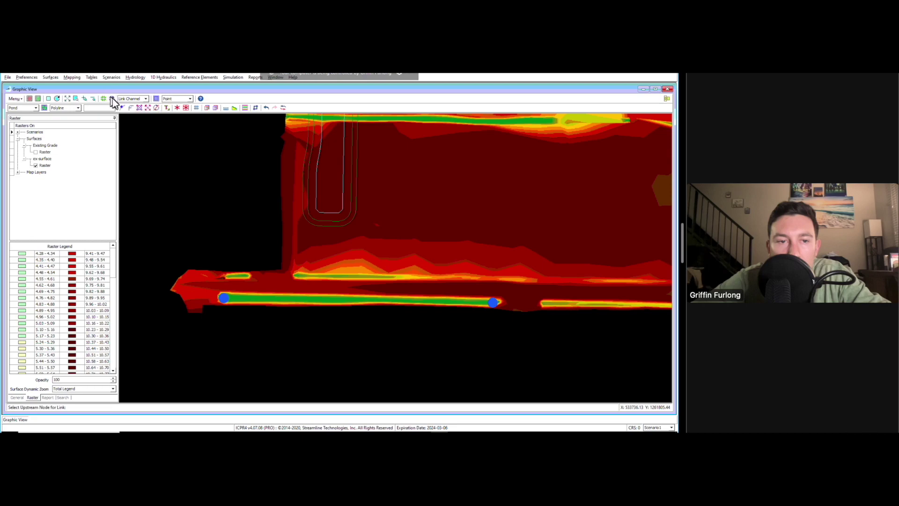
click(224, 296)
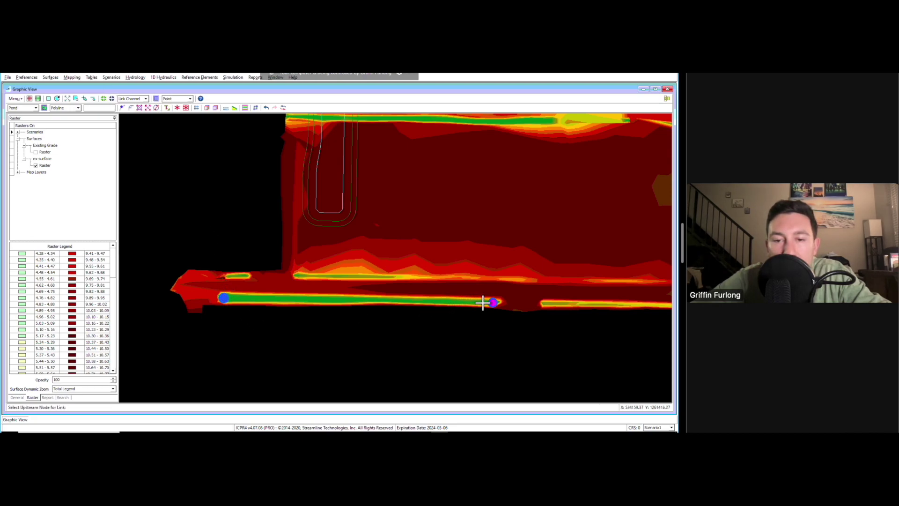
click(491, 302)
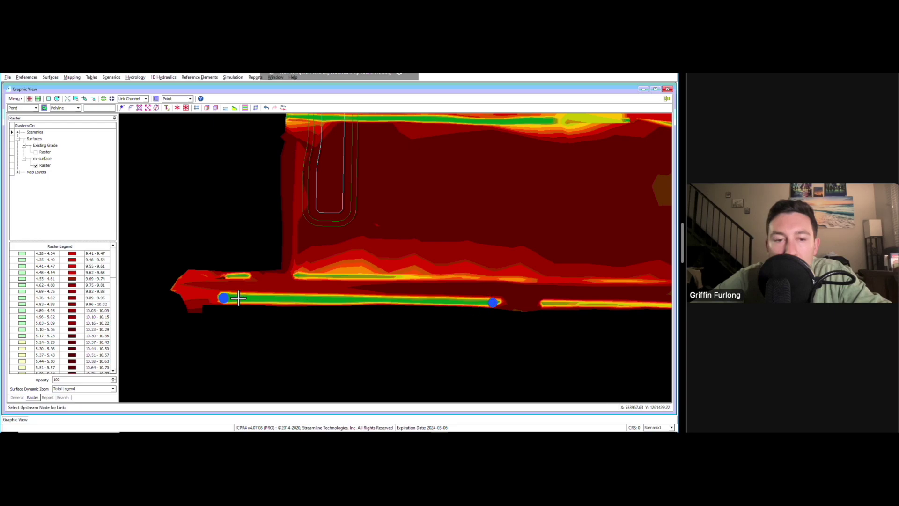
click(492, 301)
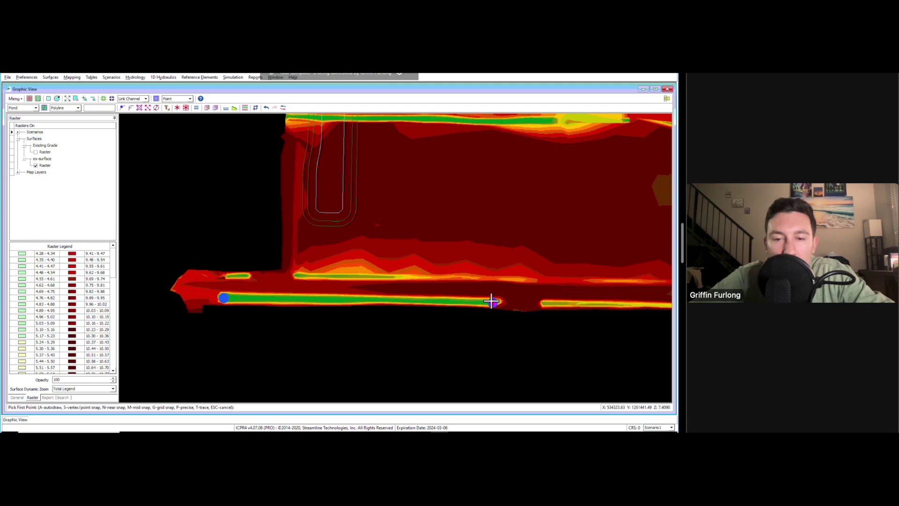
click(491, 301)
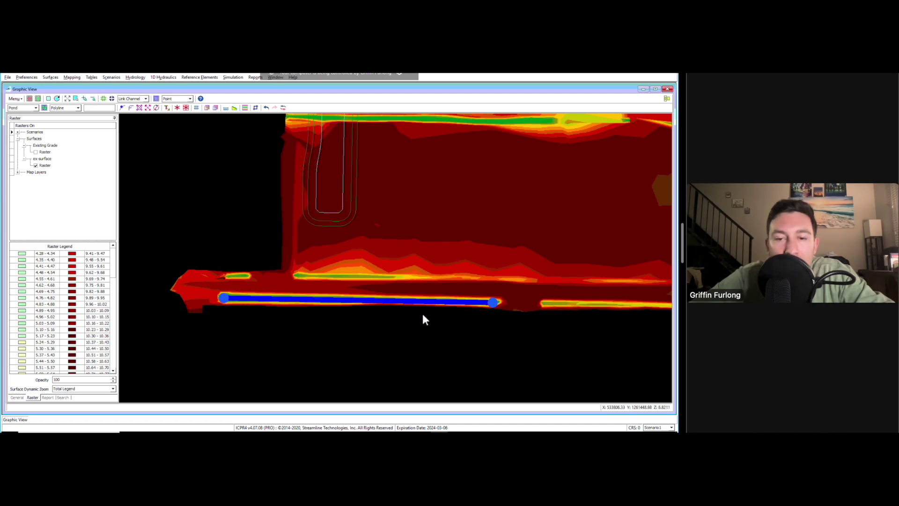
double_click(318, 300)
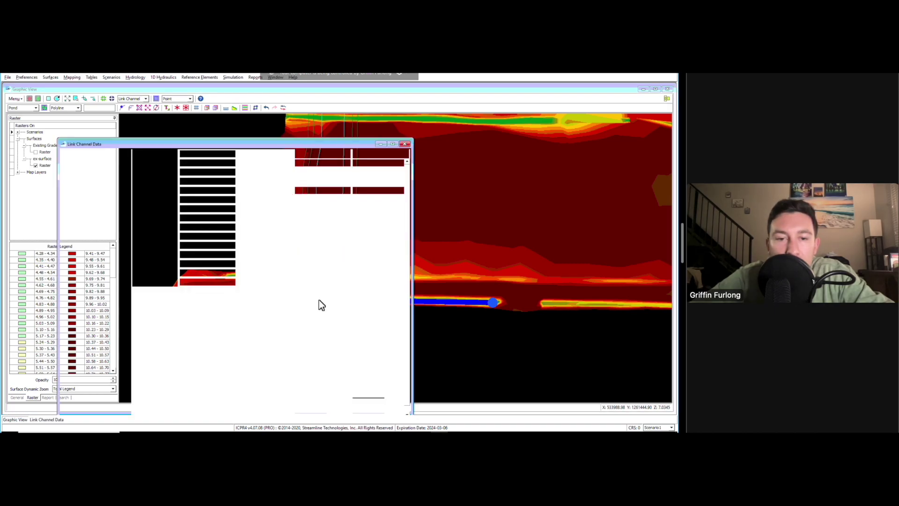
click(404, 144)
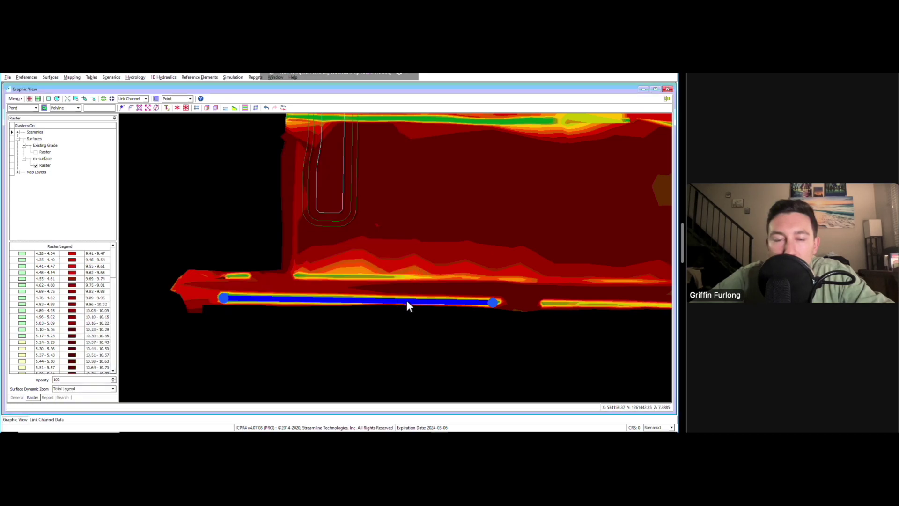
double_click(407, 301)
drag(238, 151, 317, 112)
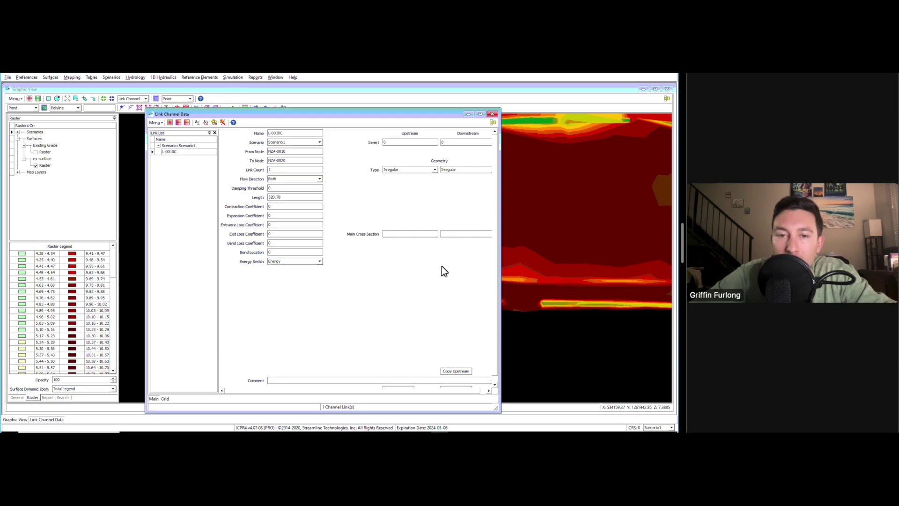
key(Escape)
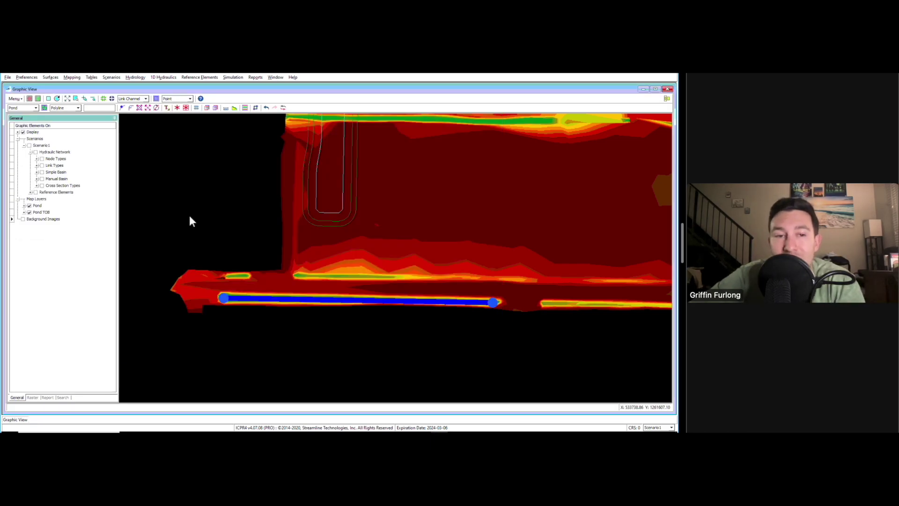
Draw Cross Section Channel lines across the left and right ends of the channel.
click(145, 98)
scroll(190, 135, down, 3)
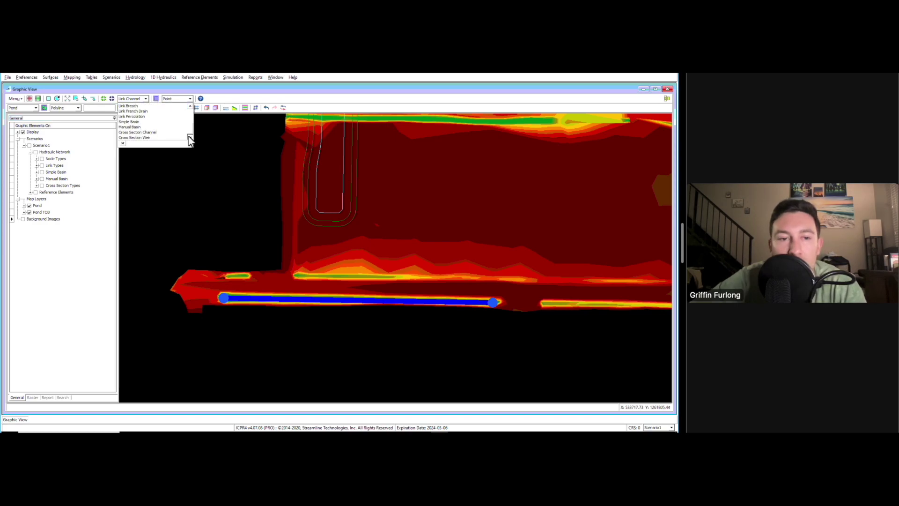
click(156, 132)
click(112, 102)
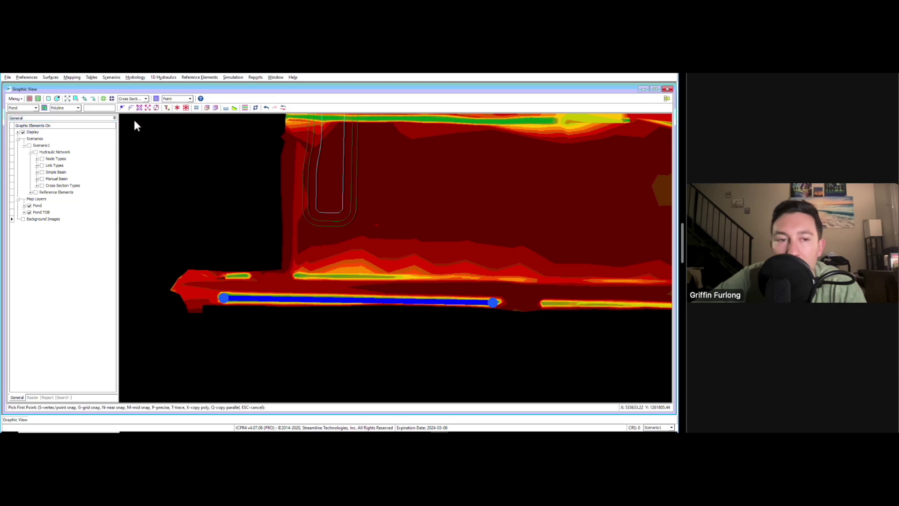
scroll(164, 323, up, 2)
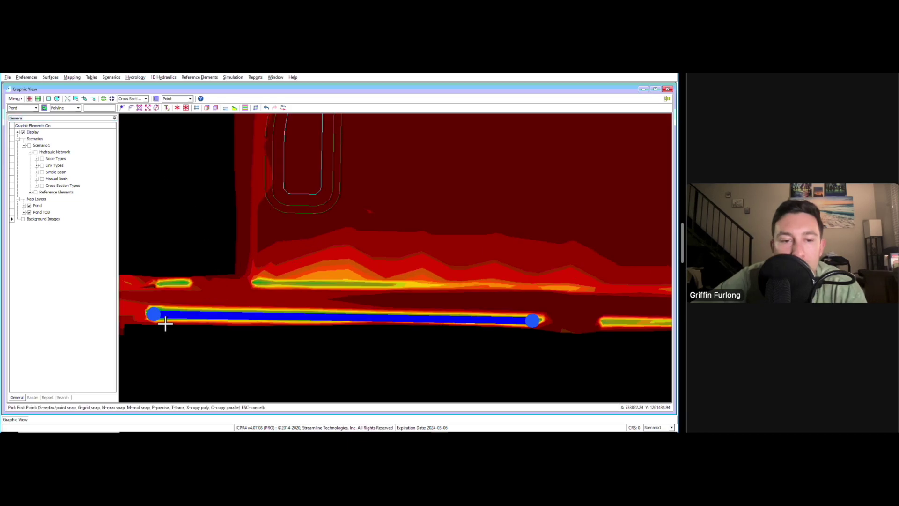
click(164, 323)
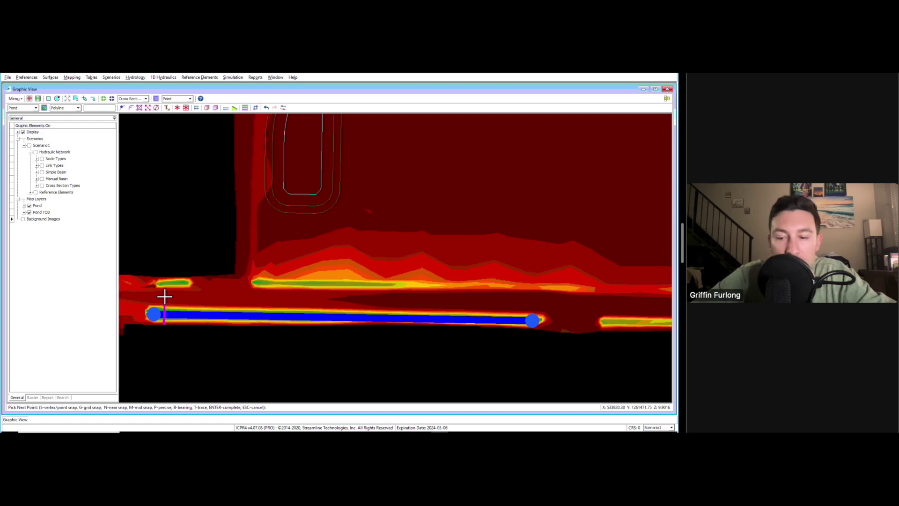
key(Escape)
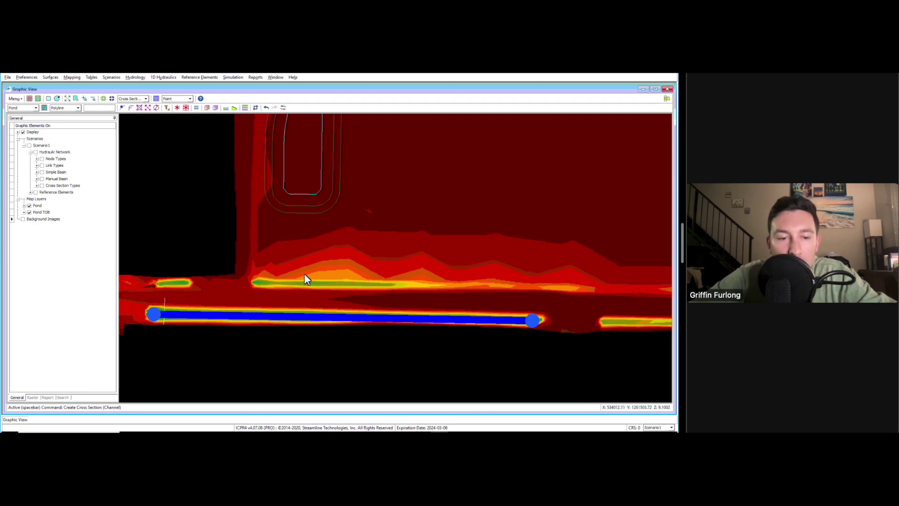
click(113, 100)
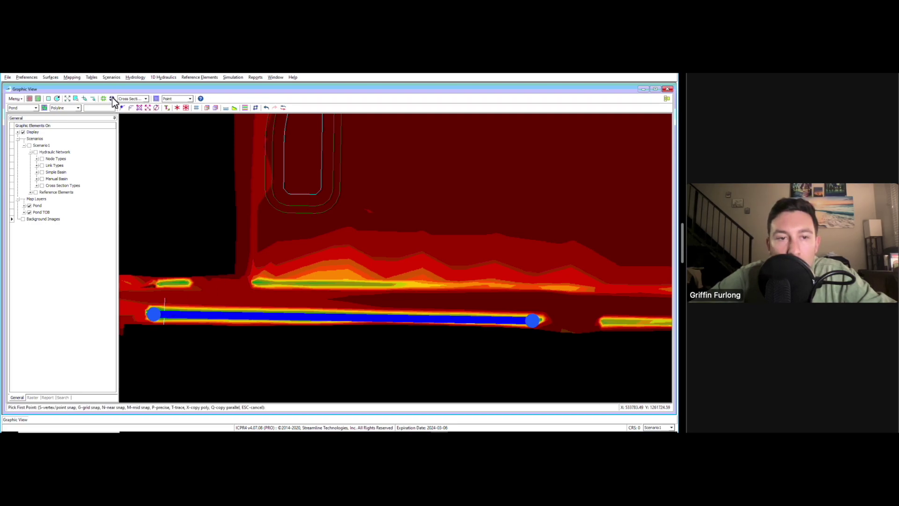
click(530, 337)
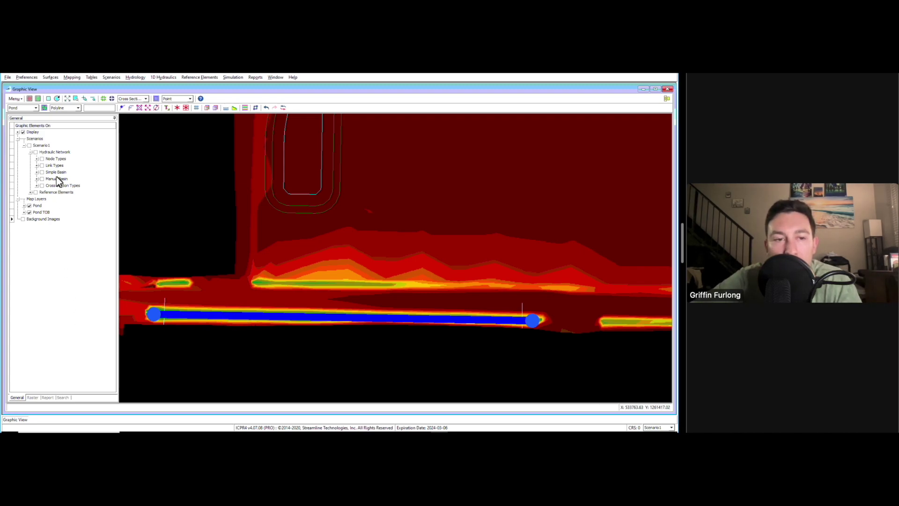
Turn on display of all network element types in the Display tree.
click(17, 398)
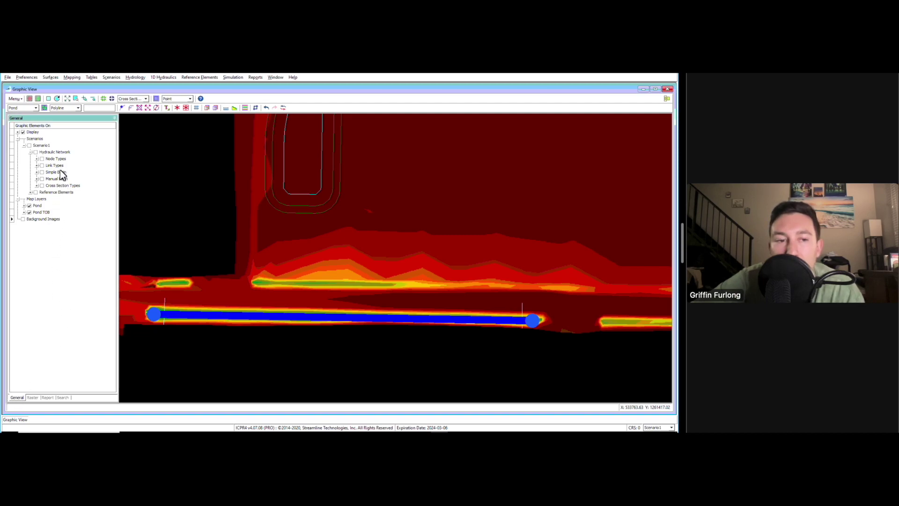
click(60, 247)
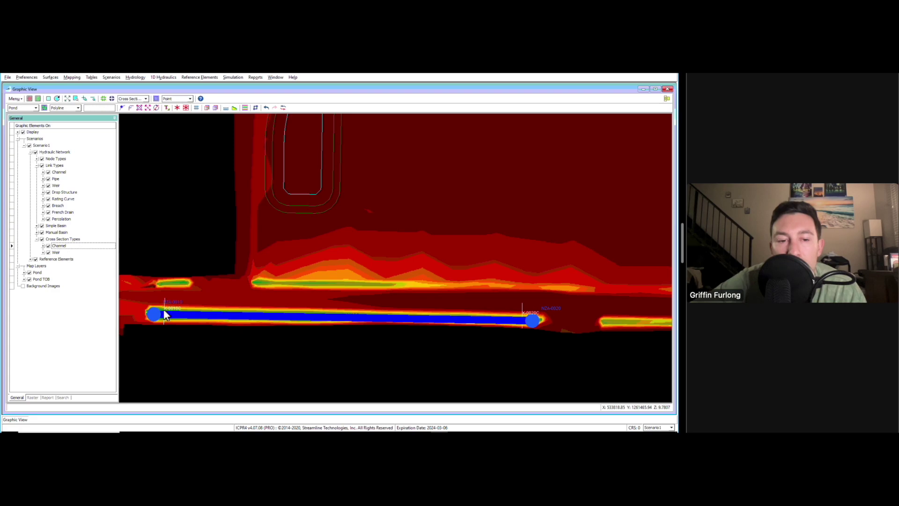
right_click(69, 247)
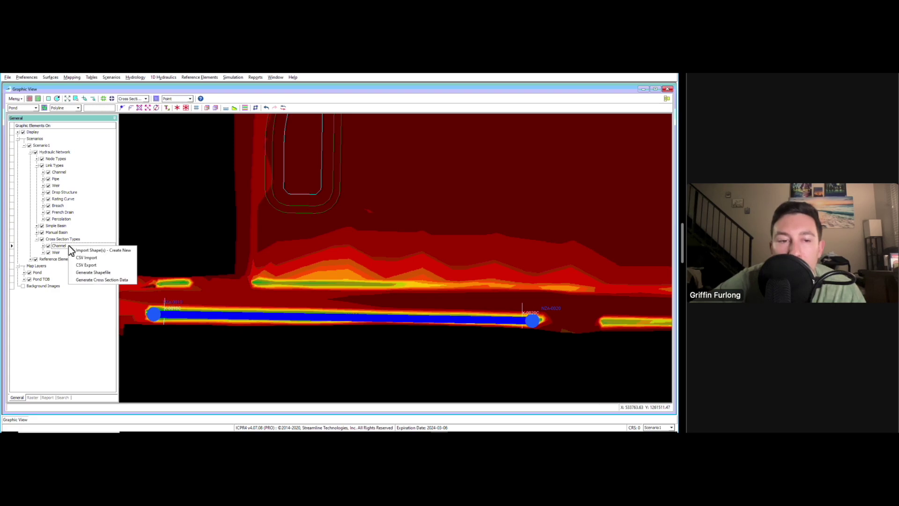
Generate station-elevation data for cross section X-0010C from the ex-surface terrain.
click(96, 280)
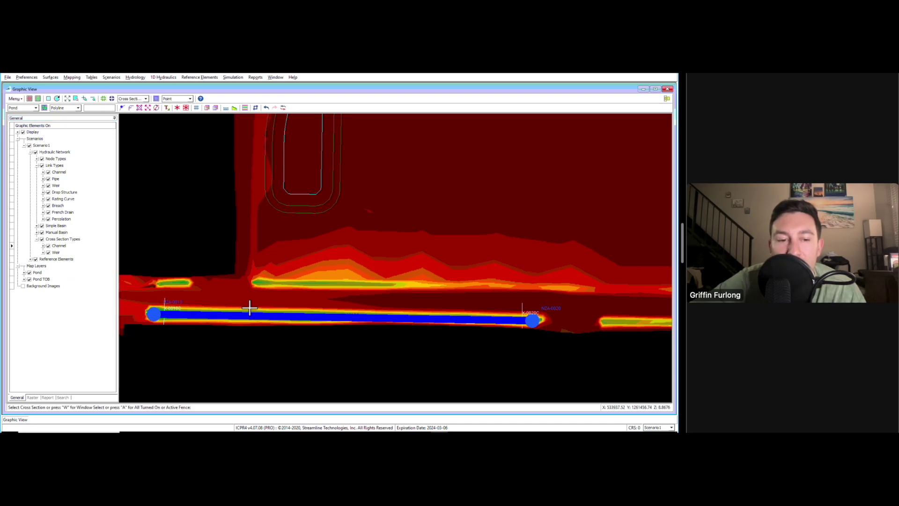
click(165, 298)
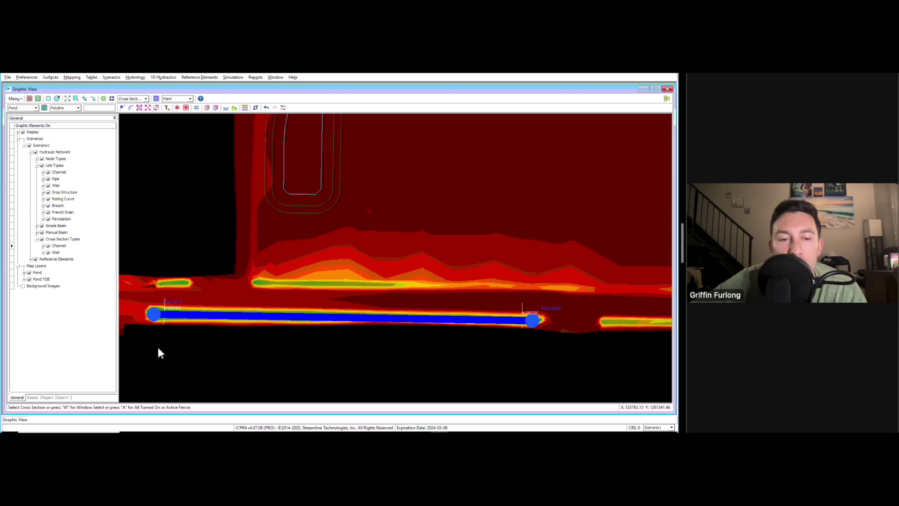
click(165, 301)
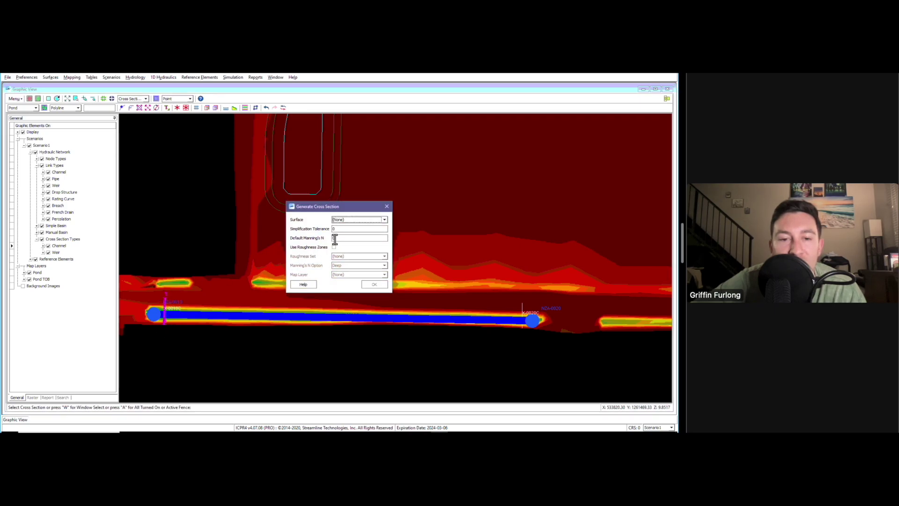
click(384, 221)
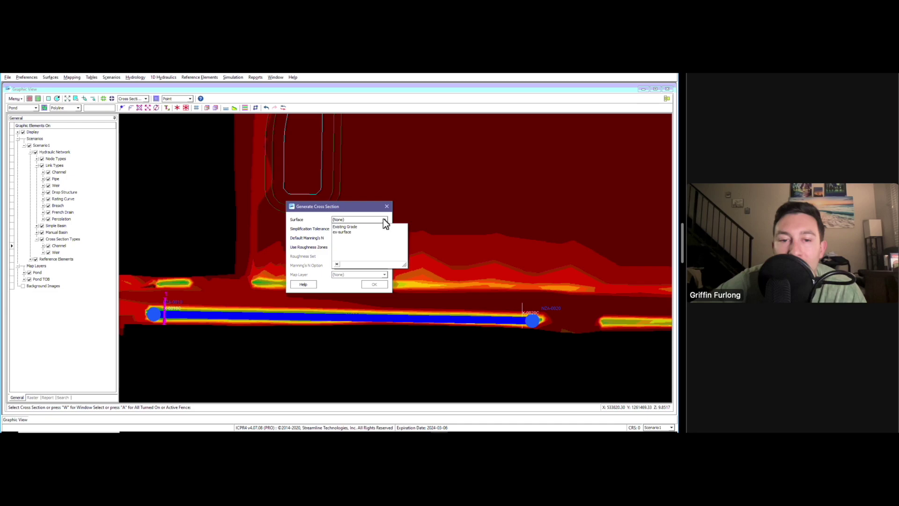
click(350, 232)
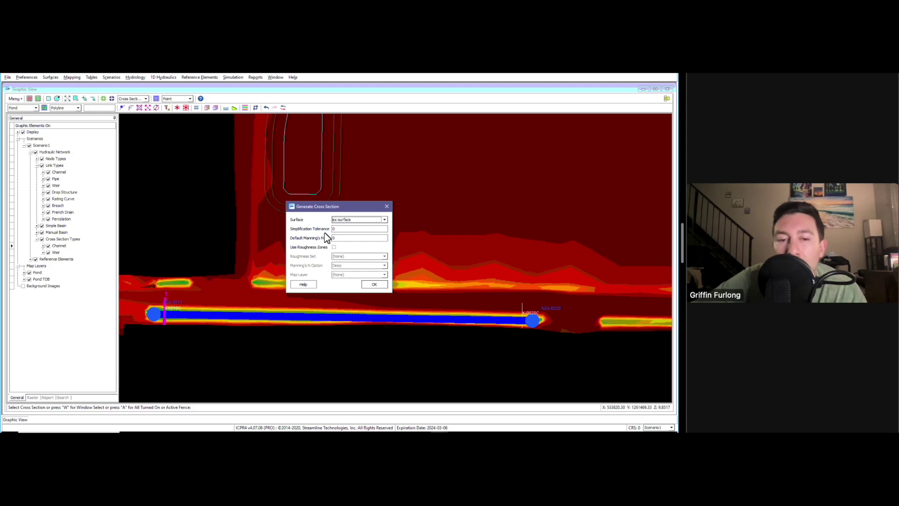
click(374, 285)
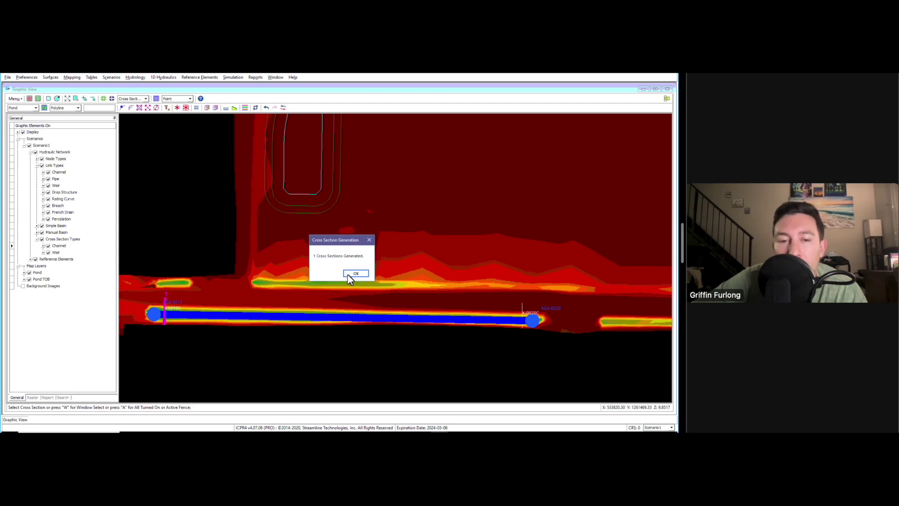
click(355, 274)
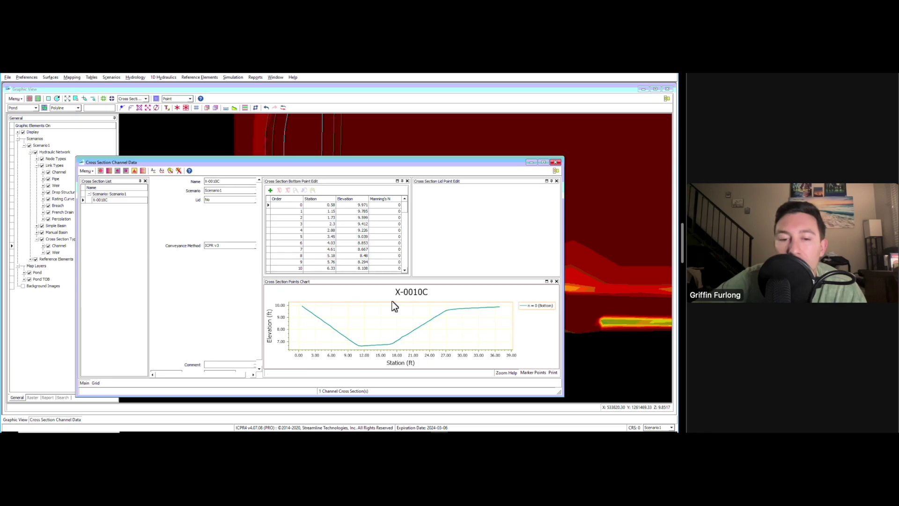
key(ctrl+F4)
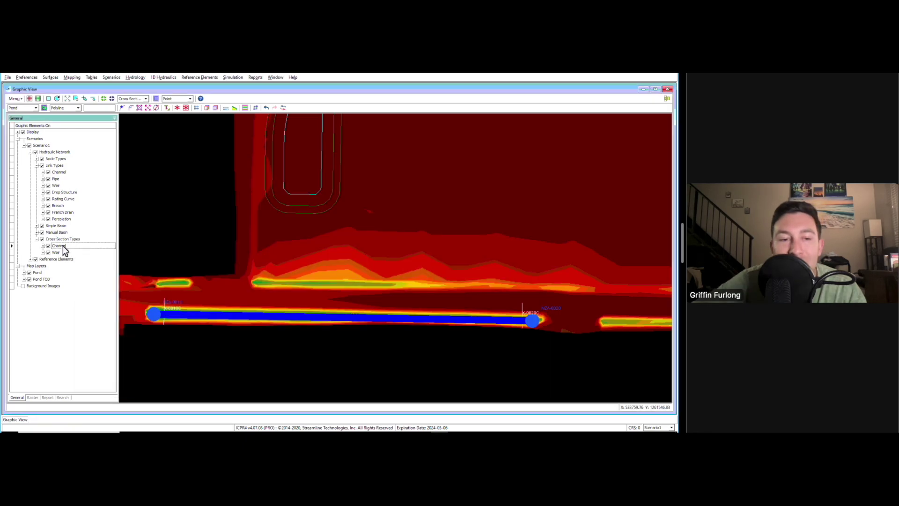
Generate station-elevation data for cross section X-0020C at the channel's right end.
right_click(63, 246)
click(98, 280)
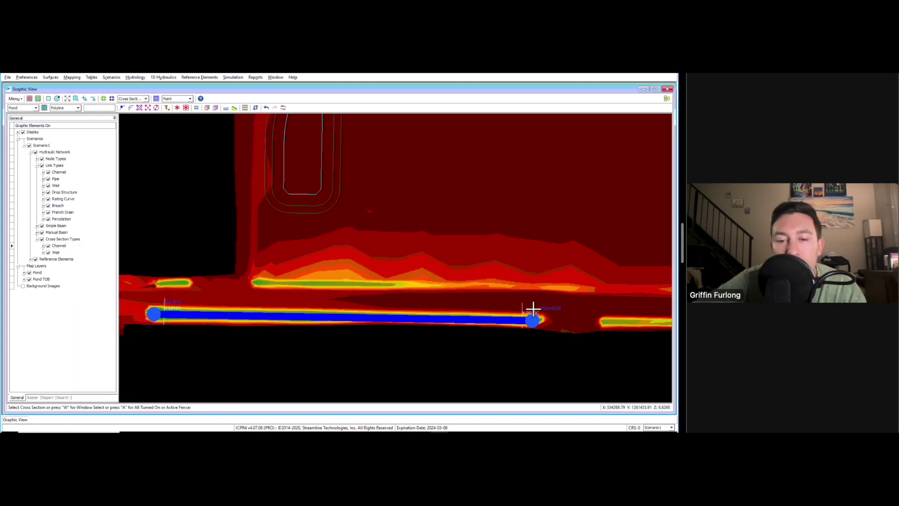
click(524, 306)
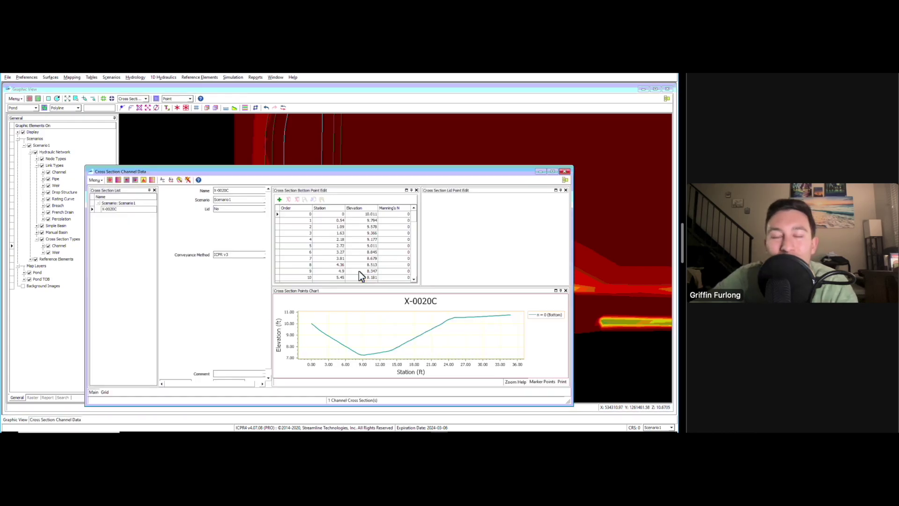
click(566, 171)
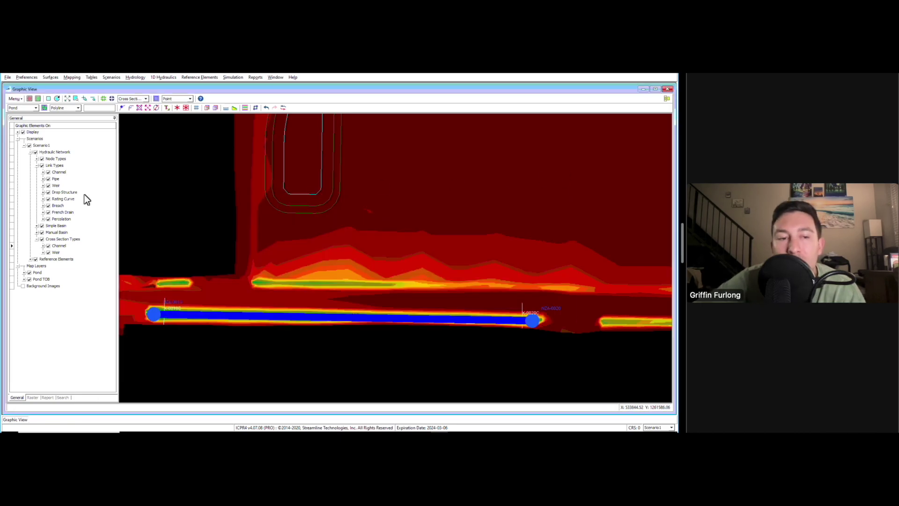
double_click(365, 316)
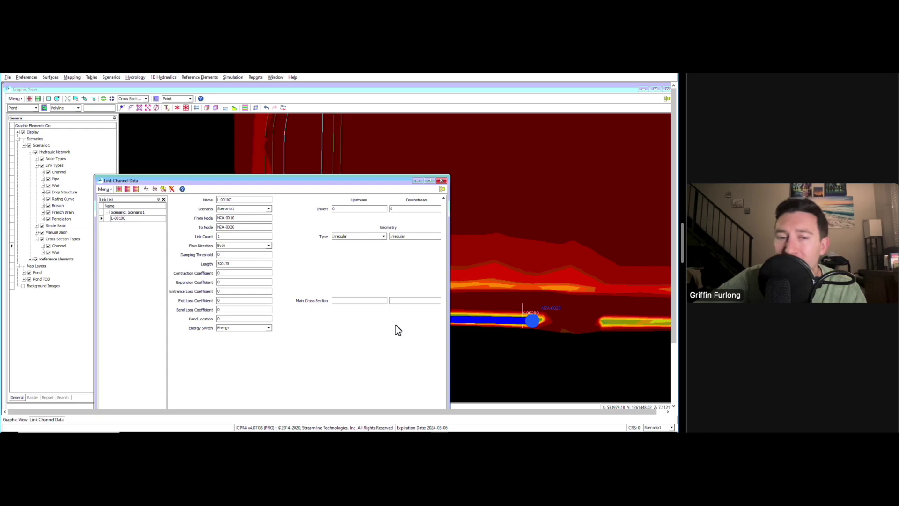
right_click(350, 300)
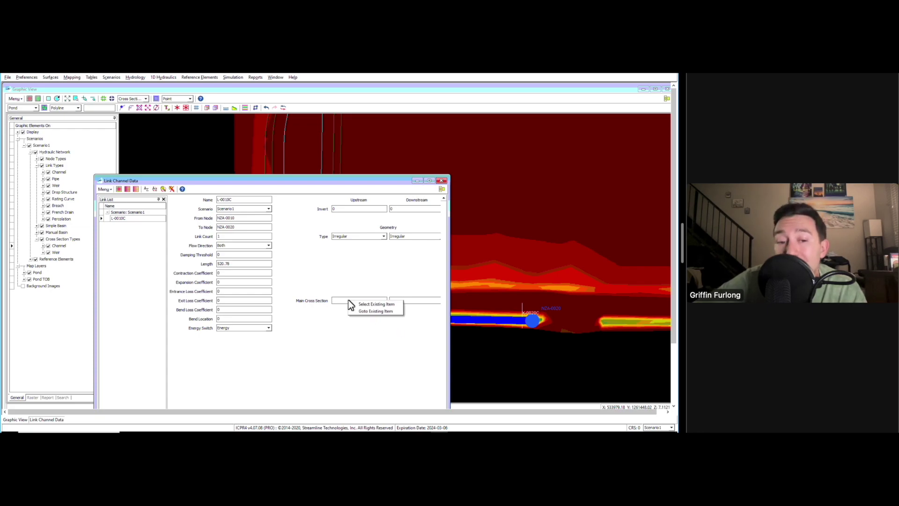
click(376, 304)
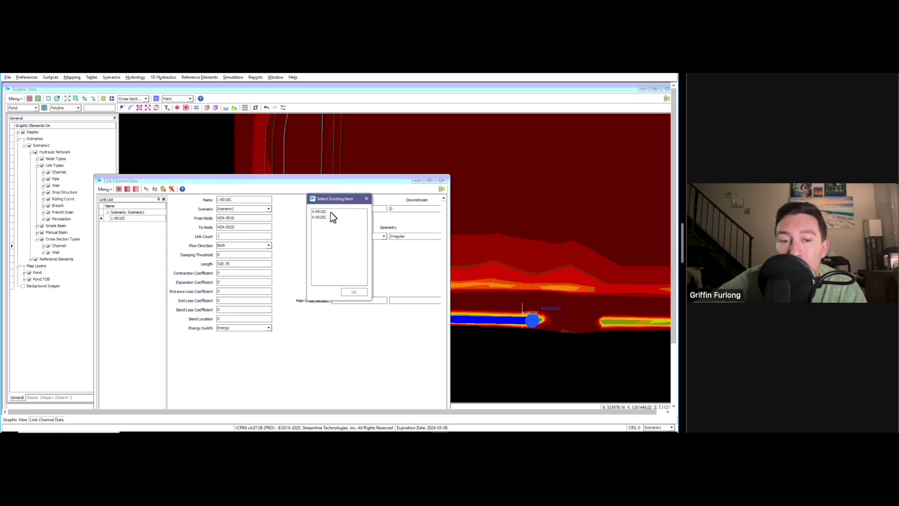
click(366, 199)
click(441, 181)
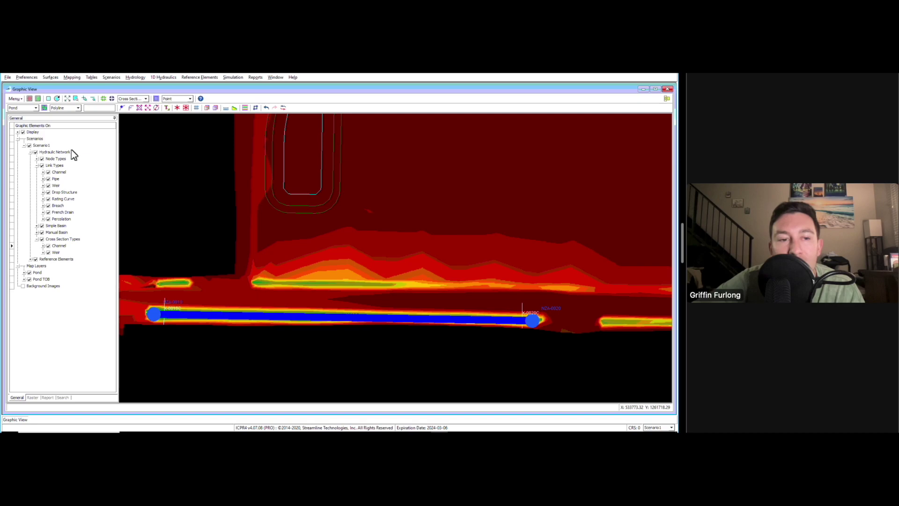
Assign cross sections to channel link L-0010C: X-0010C upstream, X-0020C downstream.
right_click(64, 173)
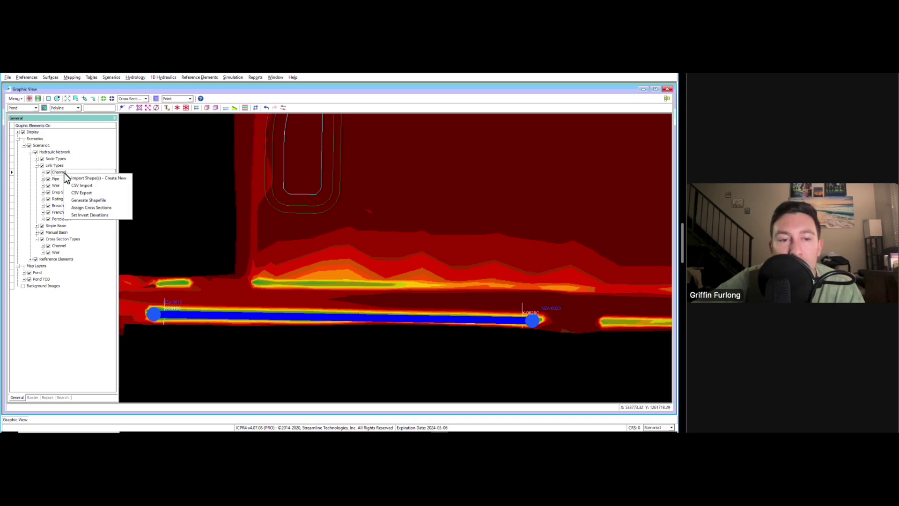
click(100, 209)
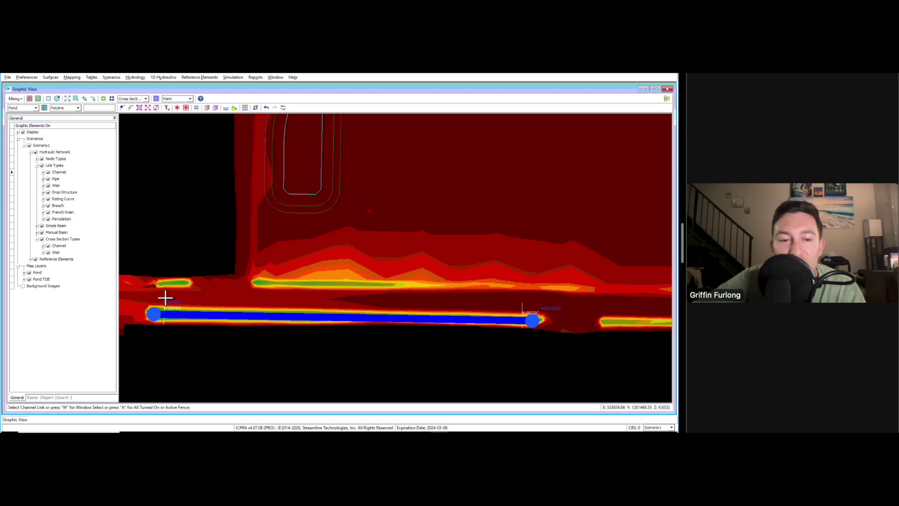
click(267, 316)
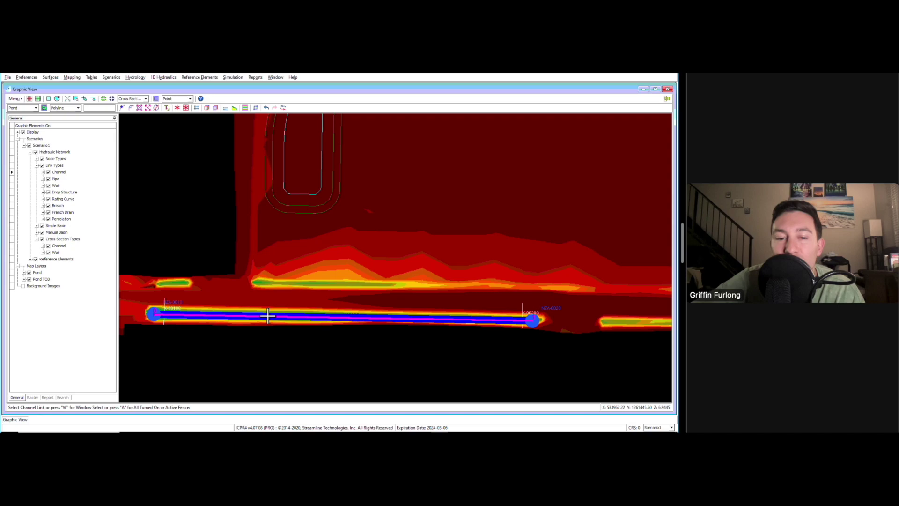
right_click(268, 317)
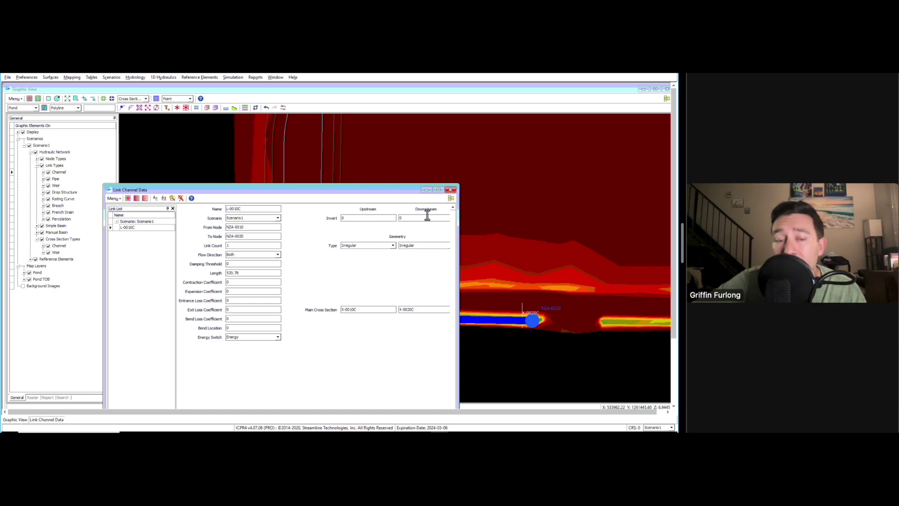
click(452, 190)
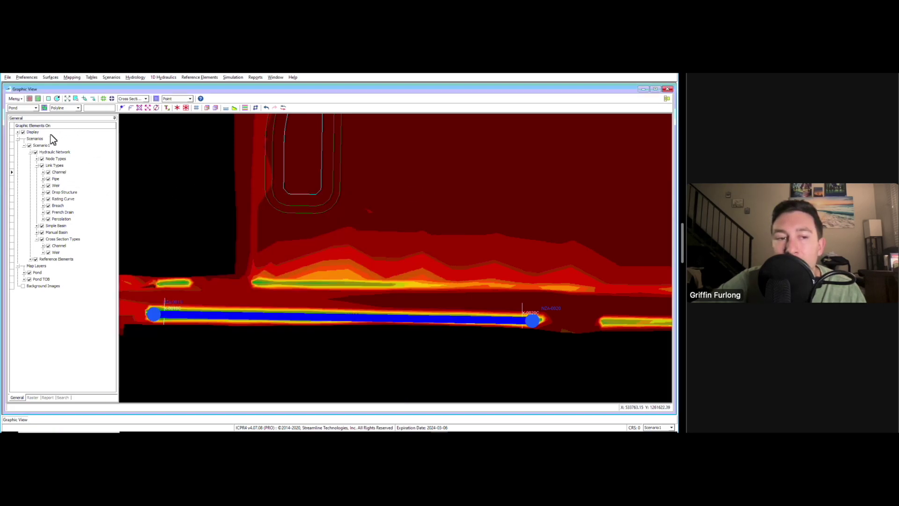
Set L-0010C inverts from cross-section low spots: 6.644 upstream, 7.257 downstream.
right_click(63, 173)
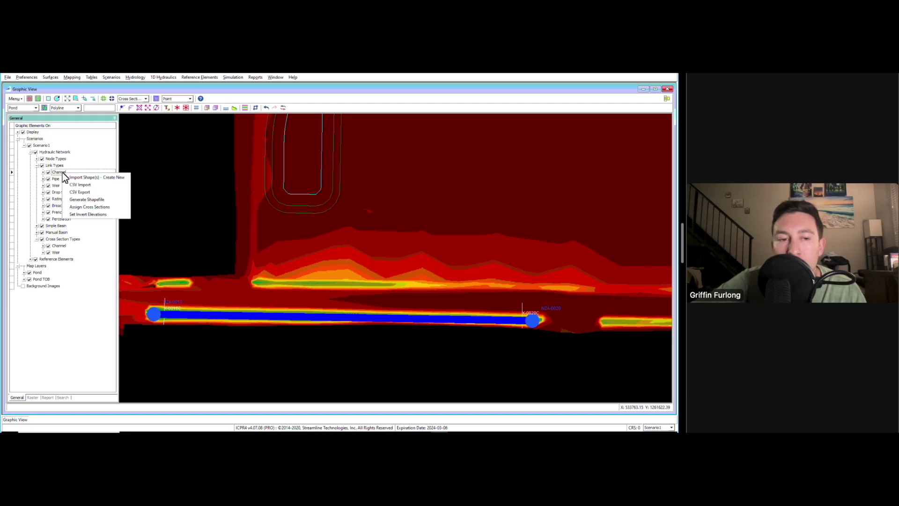
click(102, 214)
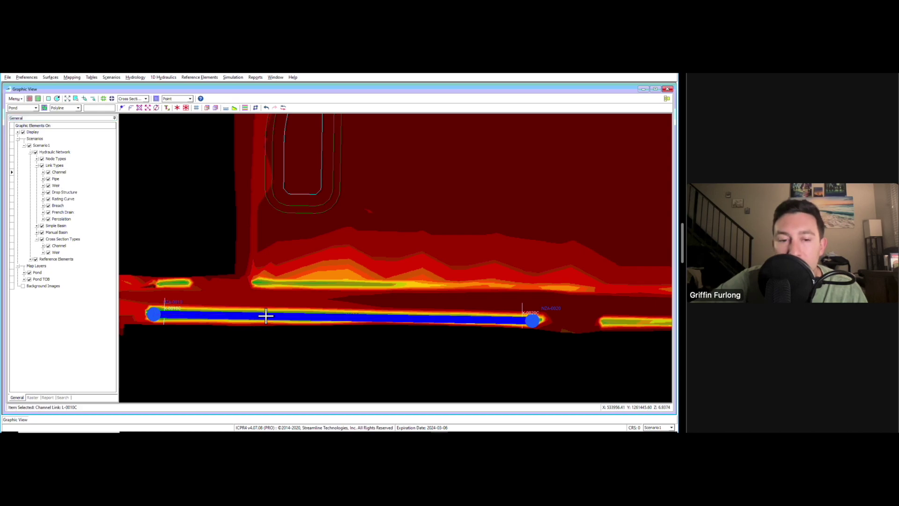
click(265, 316)
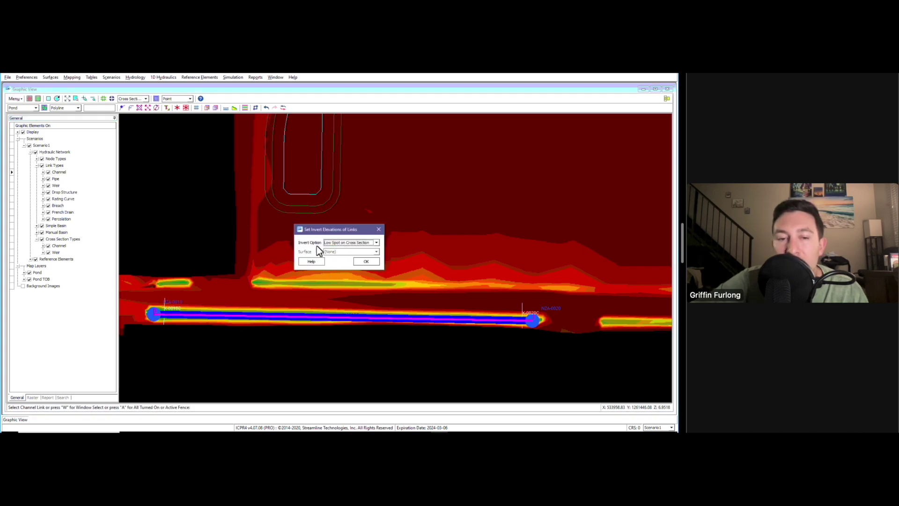
click(377, 243)
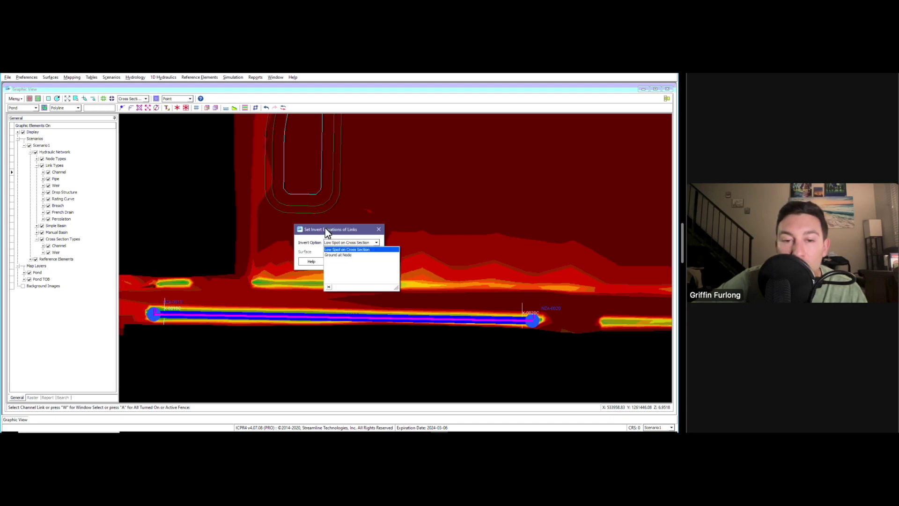
click(361, 254)
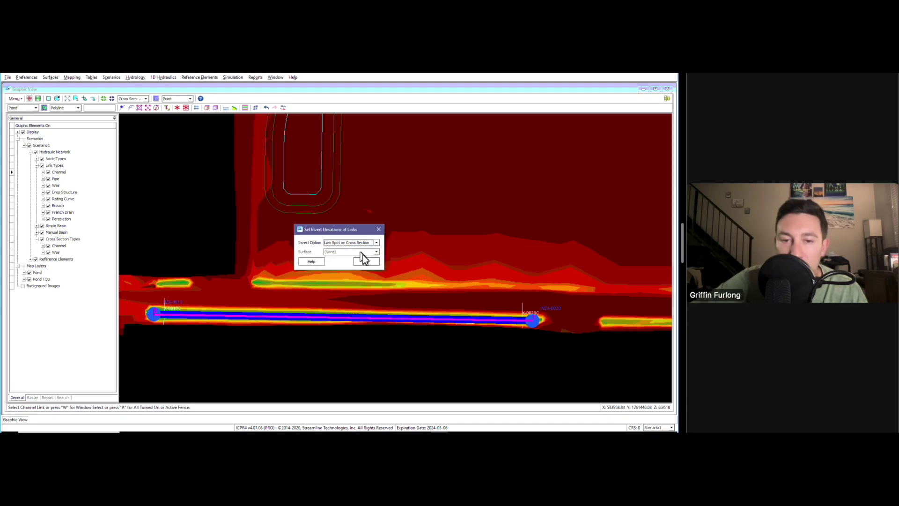
click(372, 264)
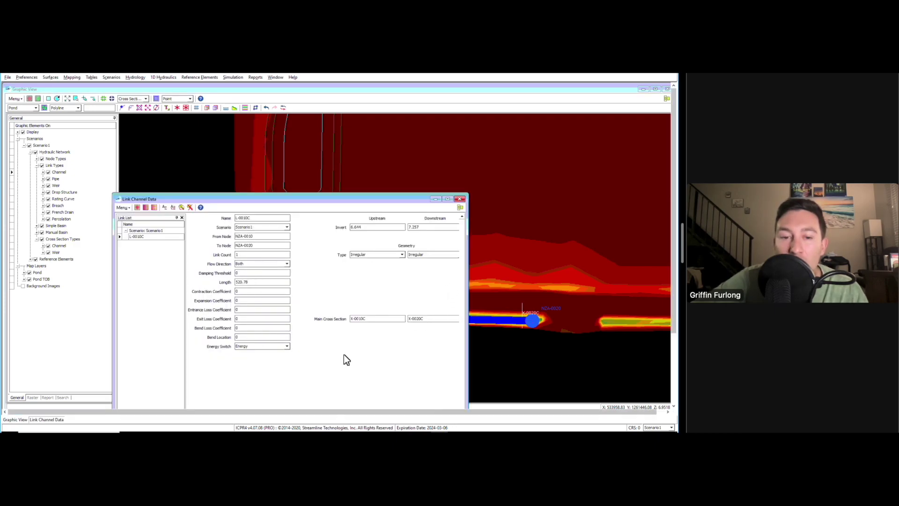
click(460, 199)
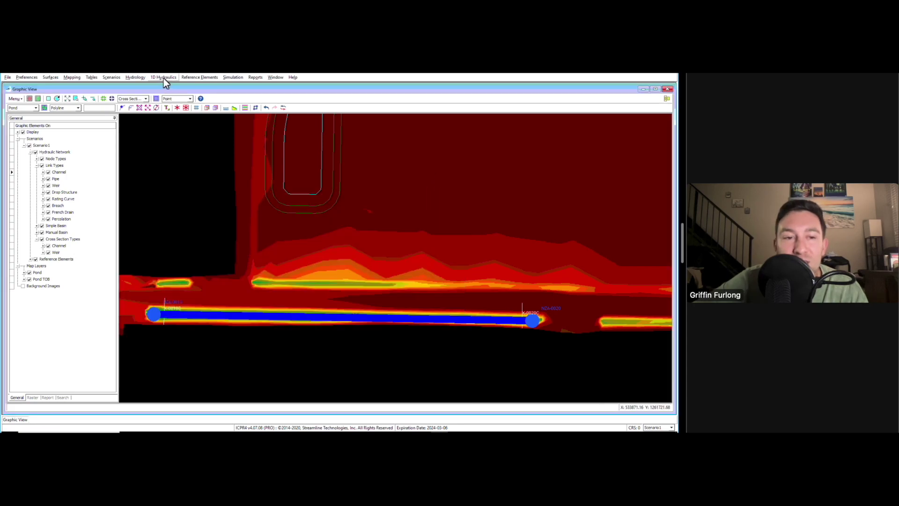
Create a simple basin draining to node NZA-0020 and place its symbol beside it.
click(145, 99)
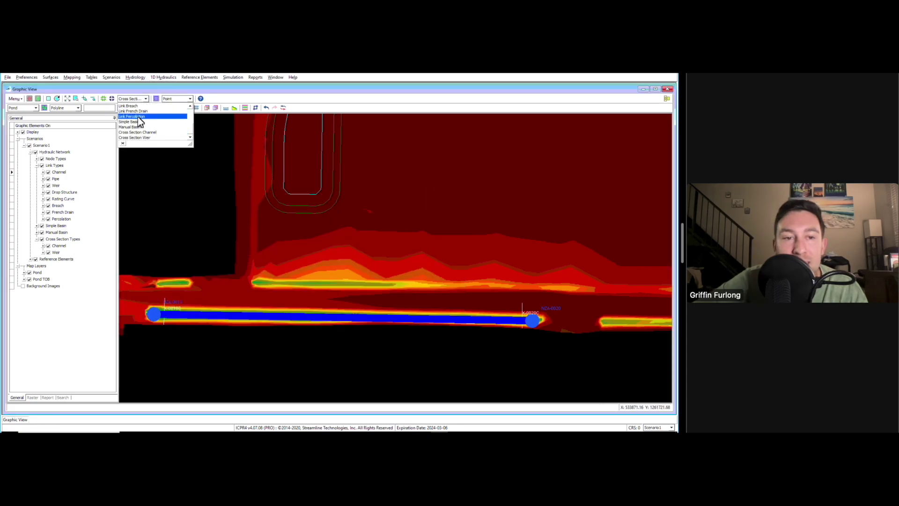
click(190, 106)
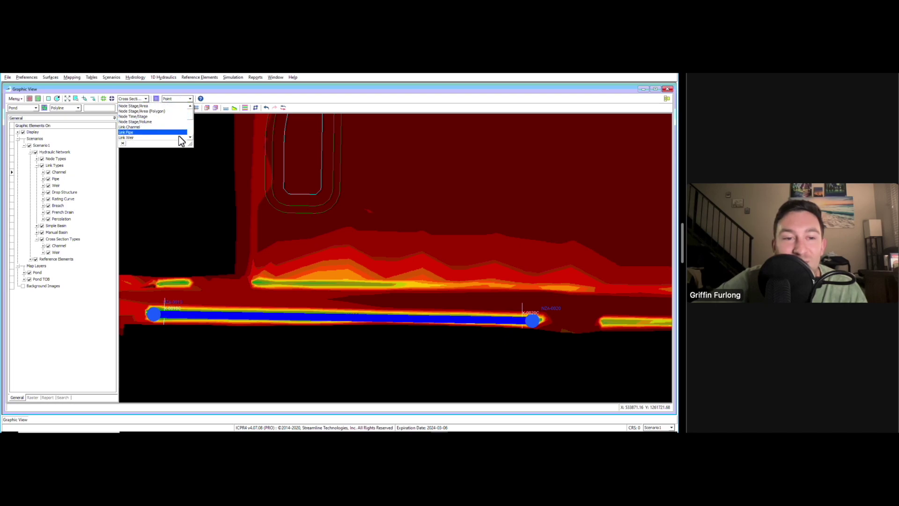
scroll(163, 134, down, 3)
click(140, 122)
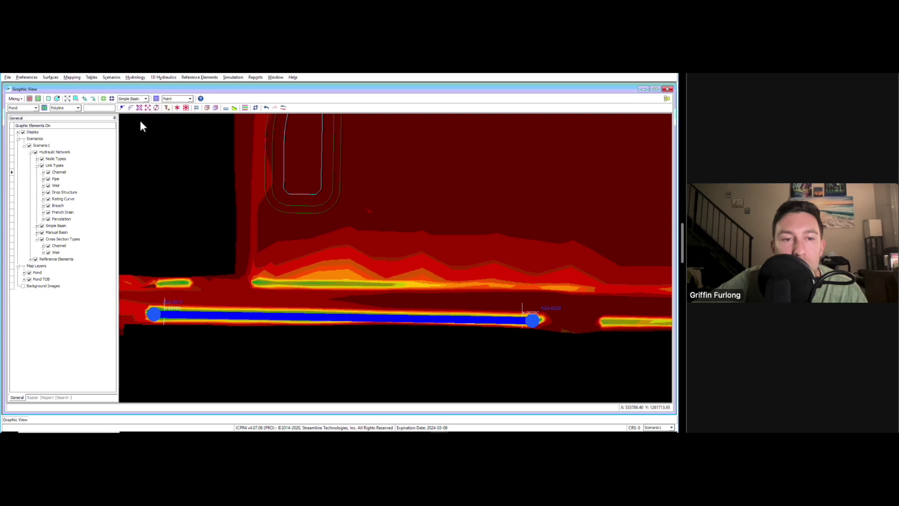
click(123, 108)
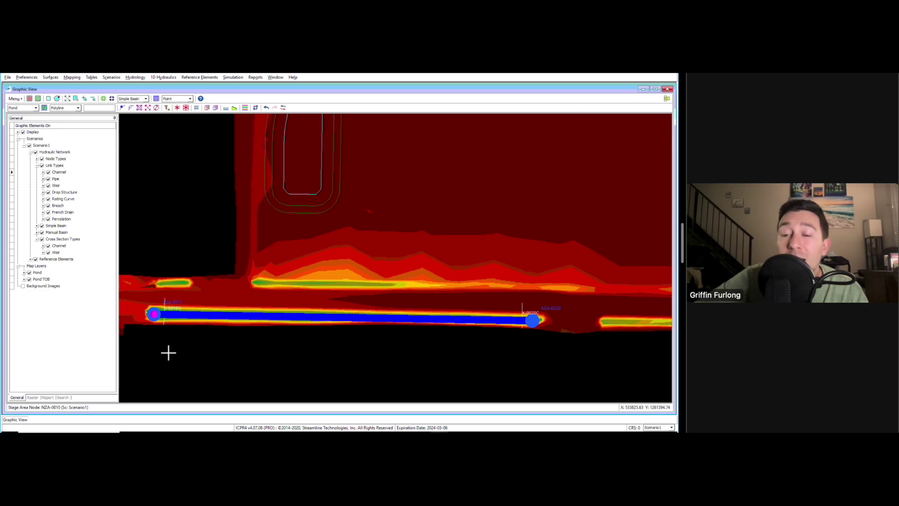
click(155, 315)
click(503, 299)
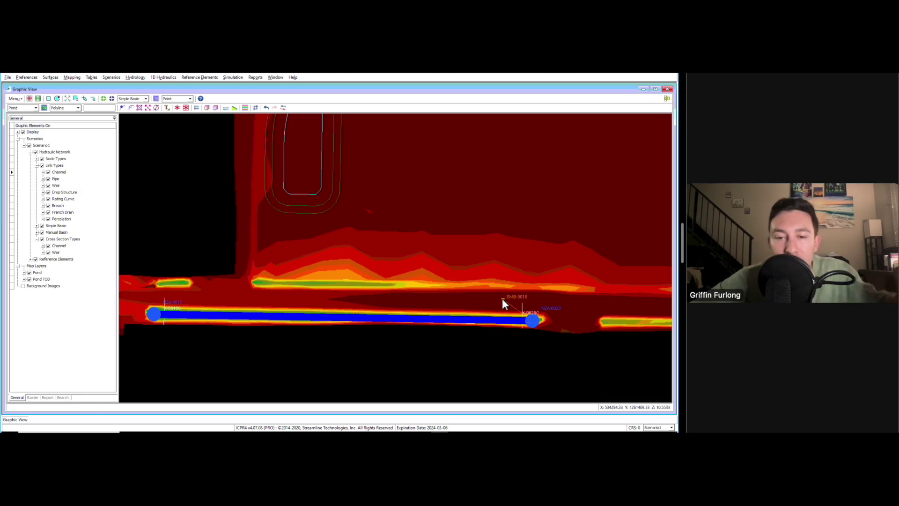
Rename basin SMB-0010 to 'Ditch Basin' and set its time of concentration to 15.
click(193, 92)
drag(193, 92, 380, 183)
click(226, 218)
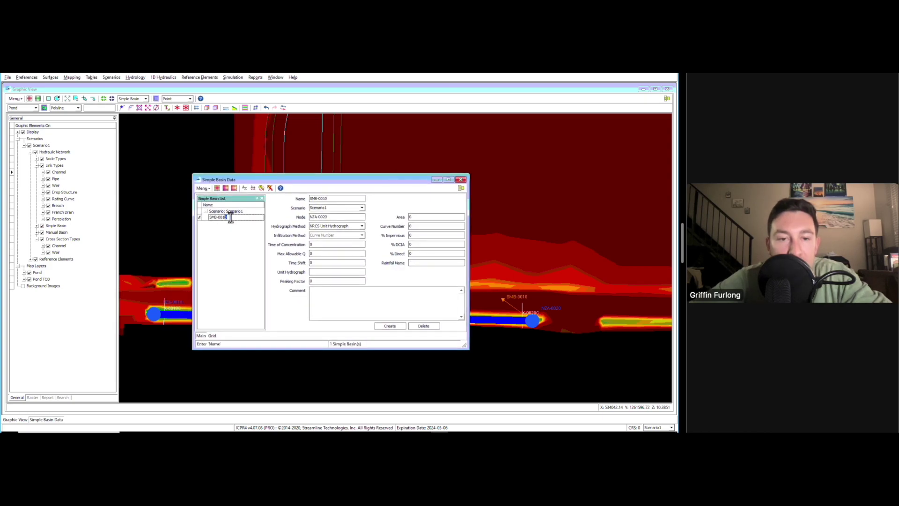
text(Ditch Basin)
key(Return)
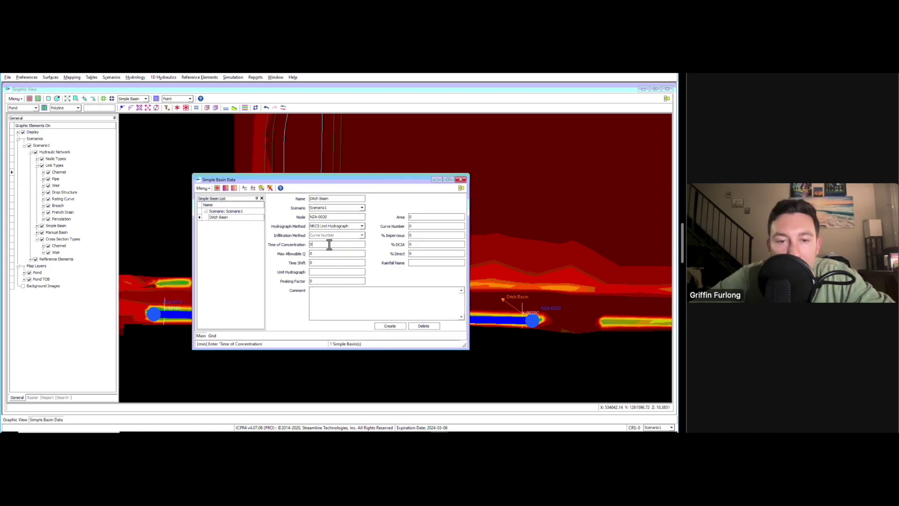
click(312, 243)
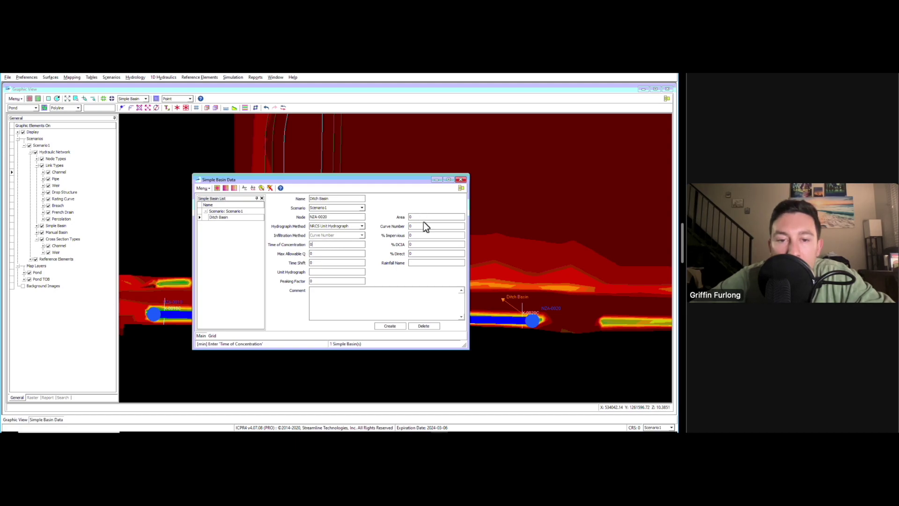
double_click(321, 244)
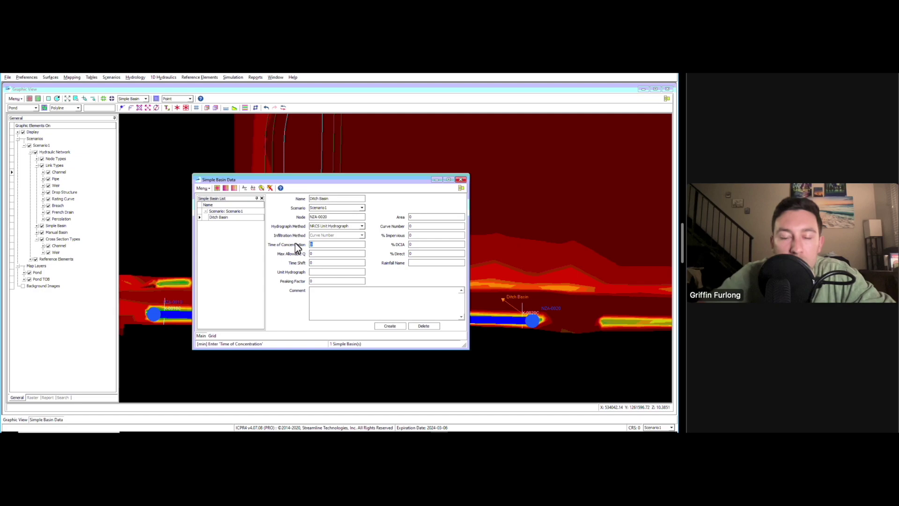
text(15)
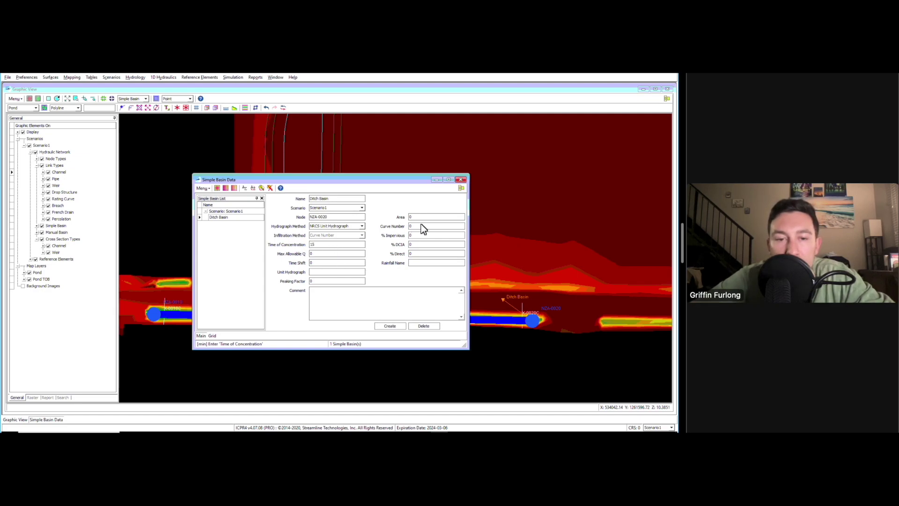
Give the basin area 1, curve number 85 and unit hydrograph UH256.
double_click(410, 216)
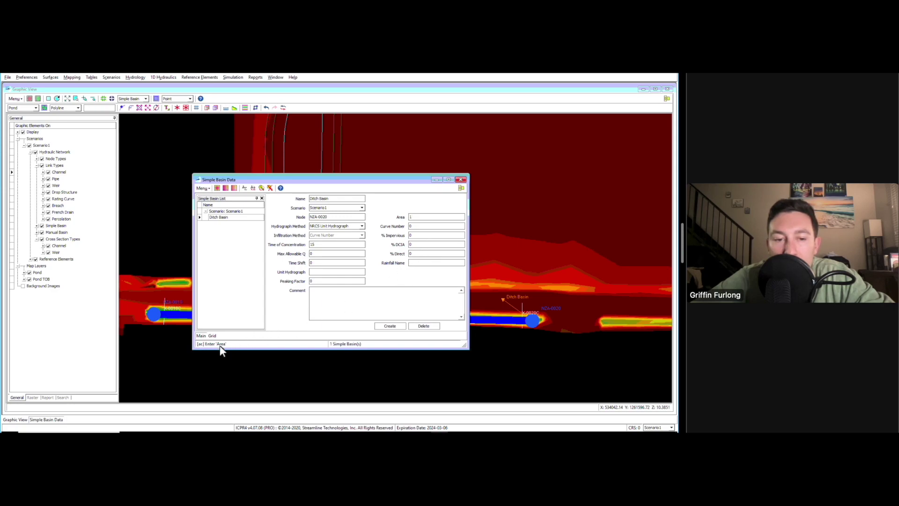
double_click(418, 226)
text(85)
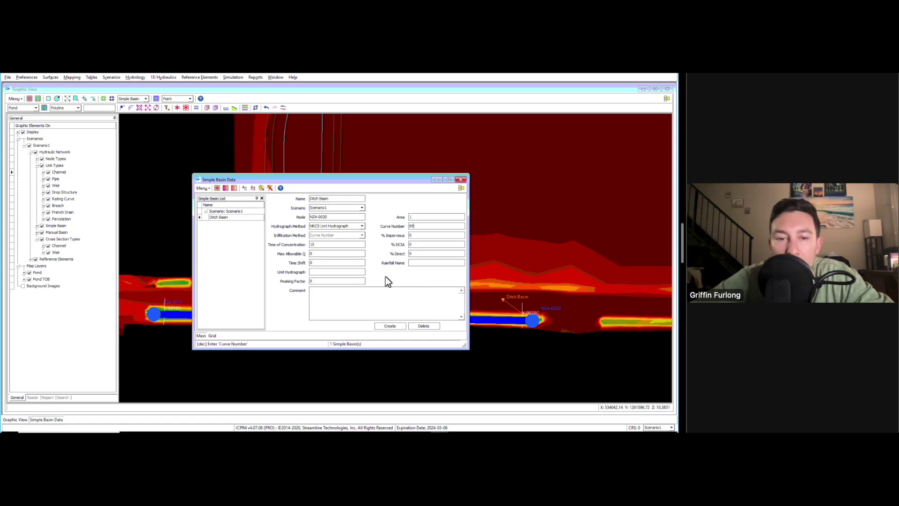
click(344, 272)
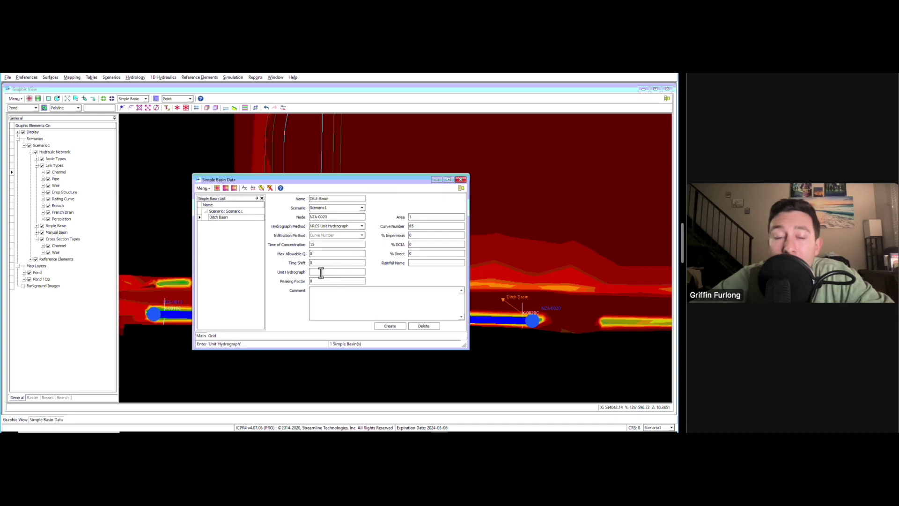
right_click(321, 272)
click(338, 278)
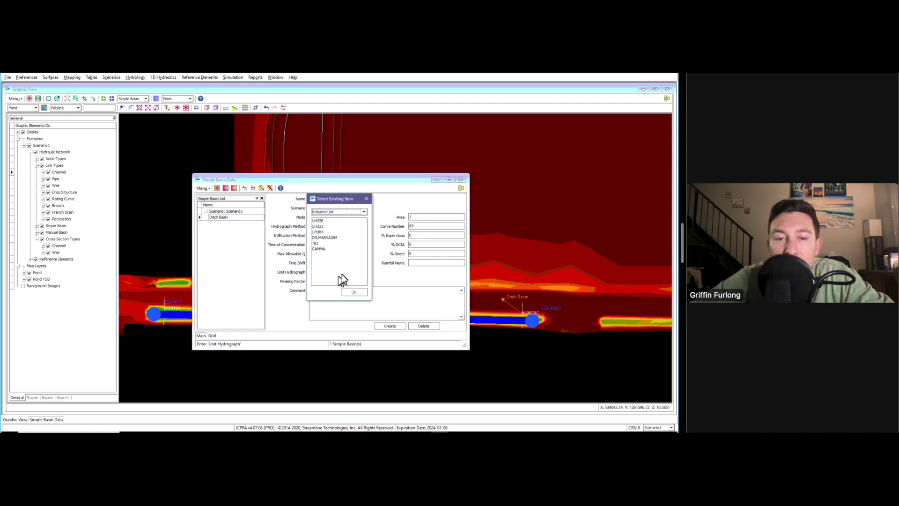
click(326, 221)
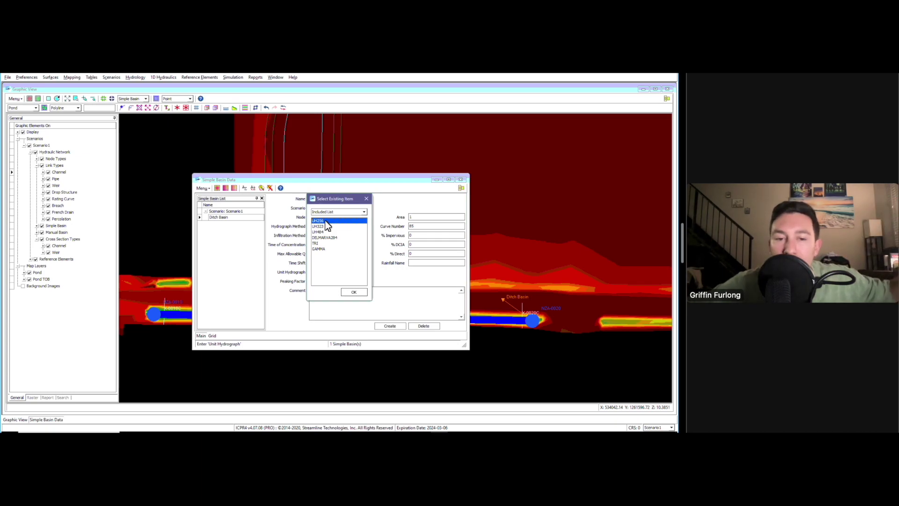
click(460, 179)
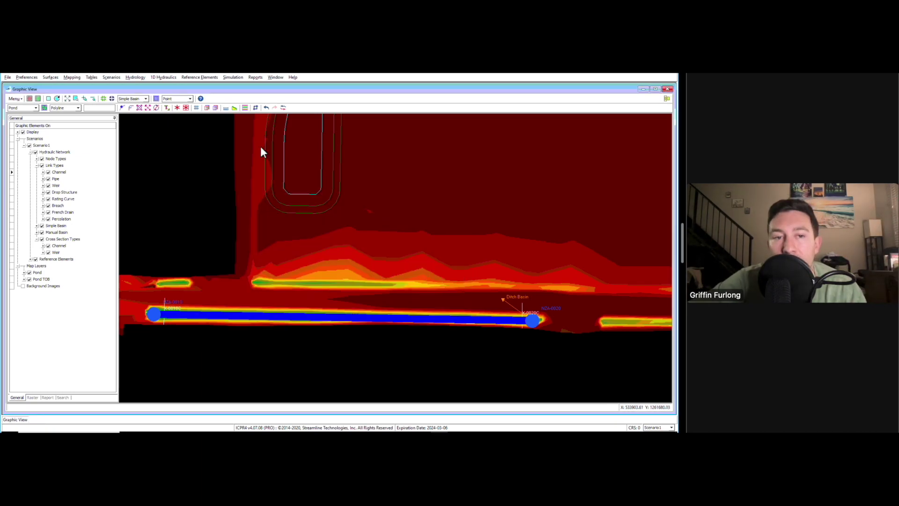
Run Scenario1's 25YR-24HR simulation, saving the project first, then close the results window.
click(233, 78)
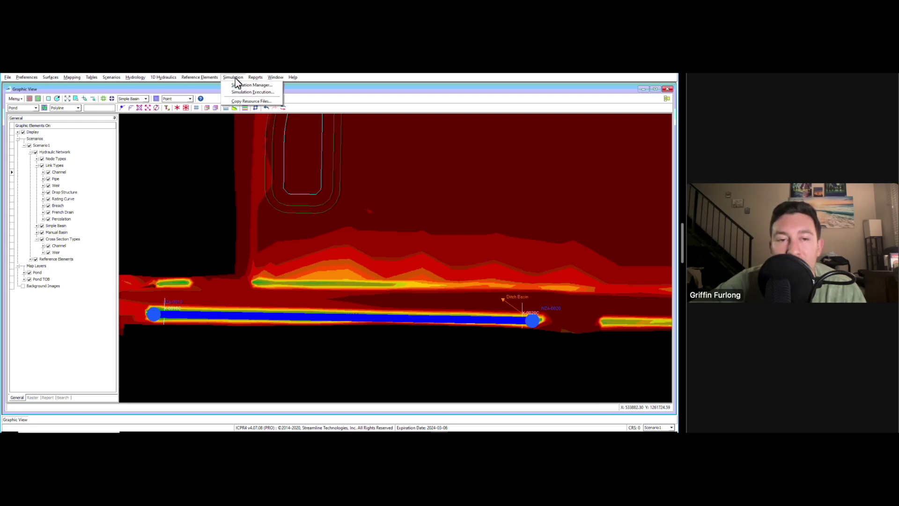
click(260, 92)
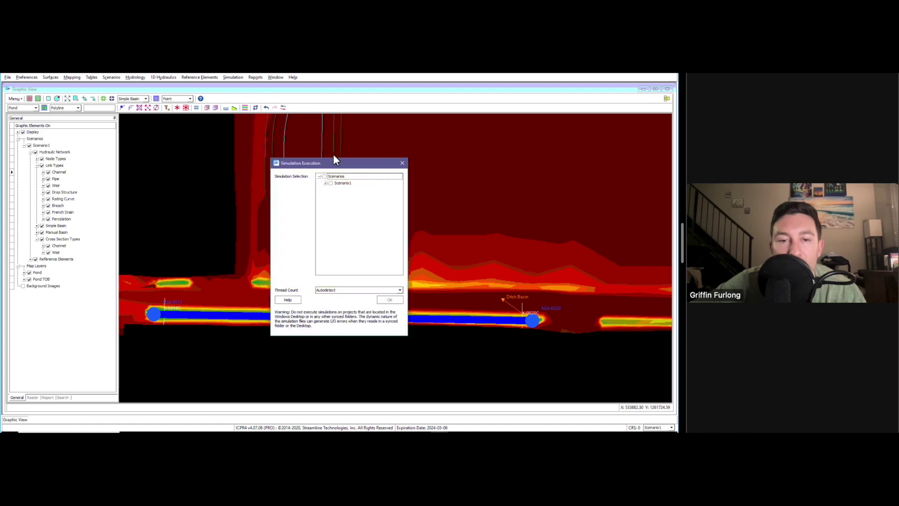
click(325, 183)
click(337, 189)
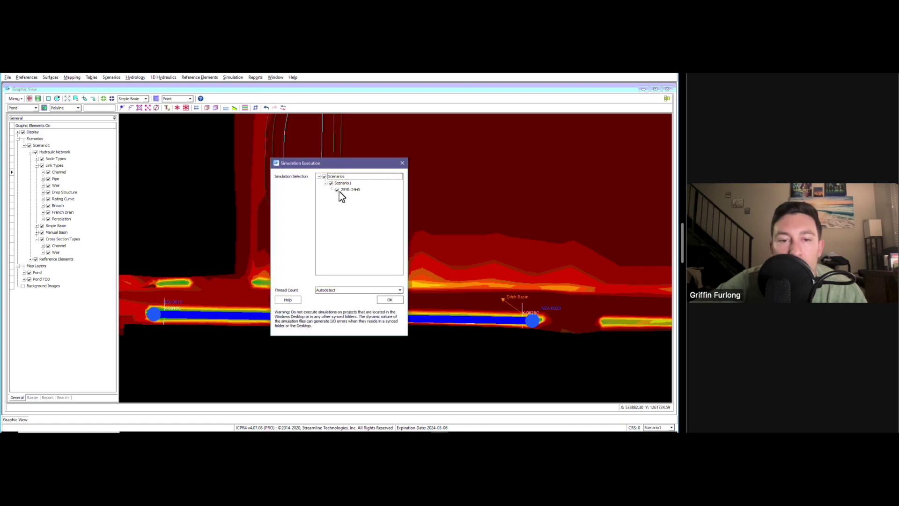
click(391, 300)
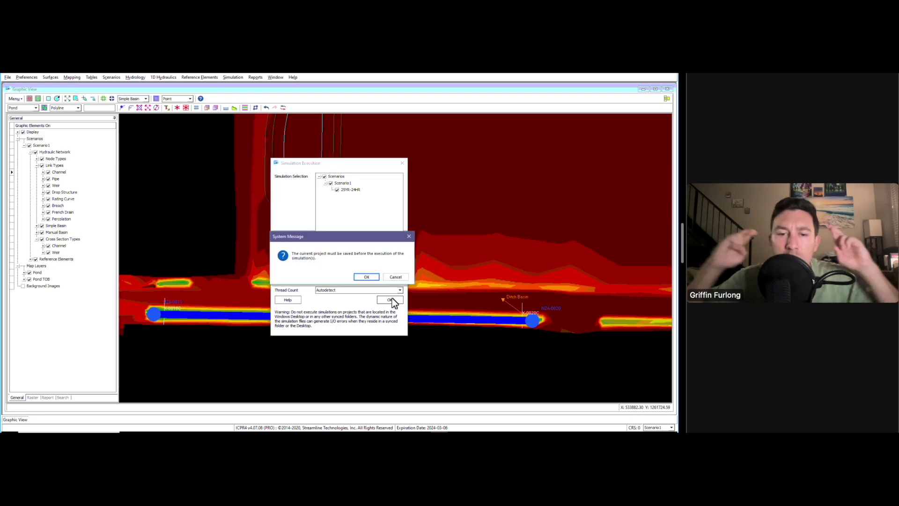
click(364, 277)
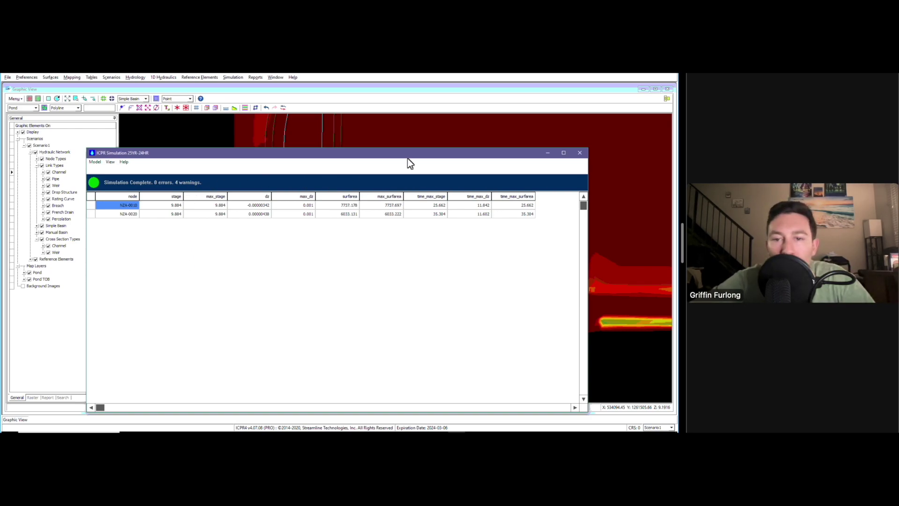
click(579, 153)
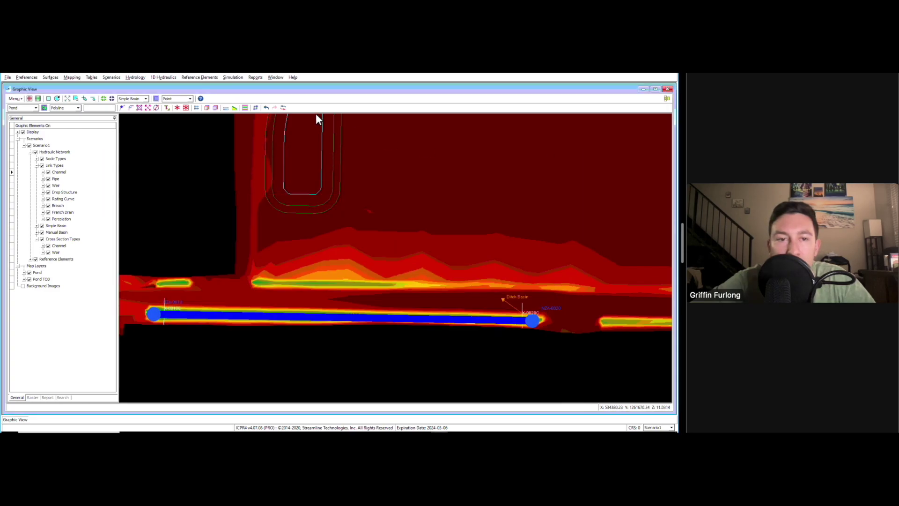
Open the 25YR-24HR build warnings, widen them to read full lines, then close them and the Simulation Manager.
click(233, 77)
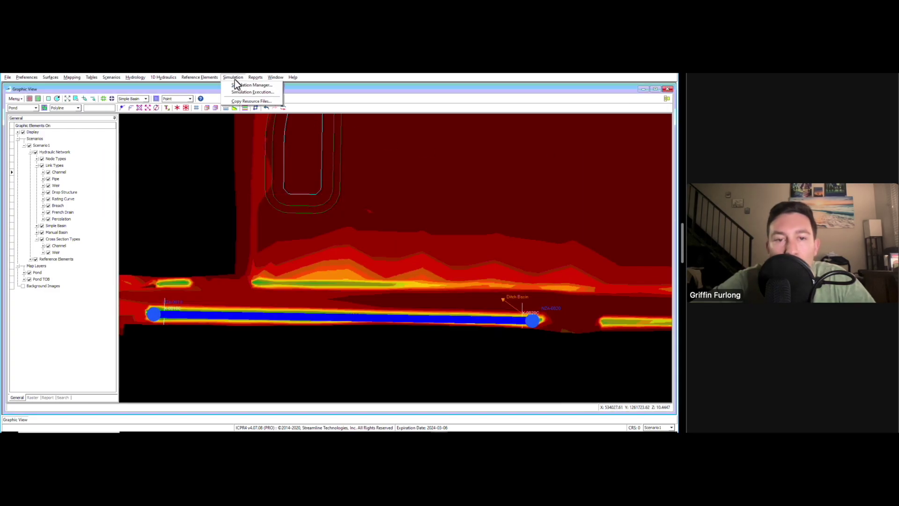
click(264, 86)
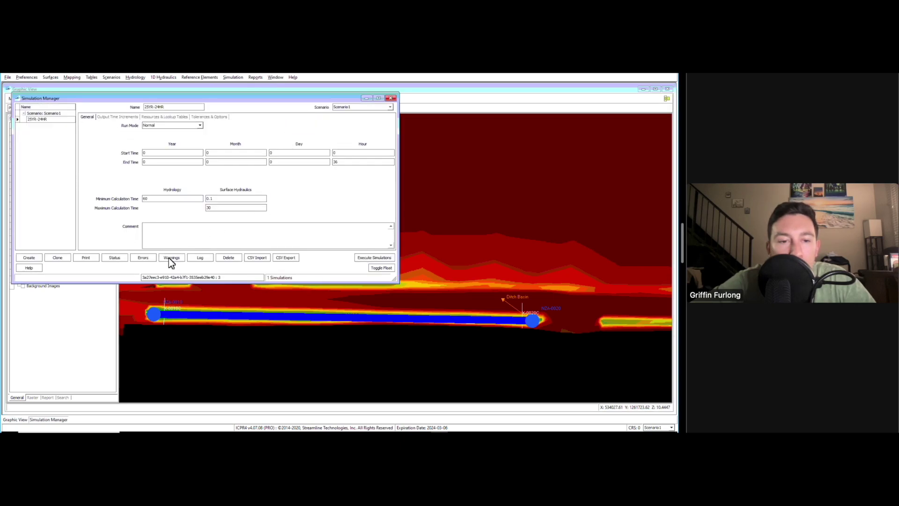
click(172, 258)
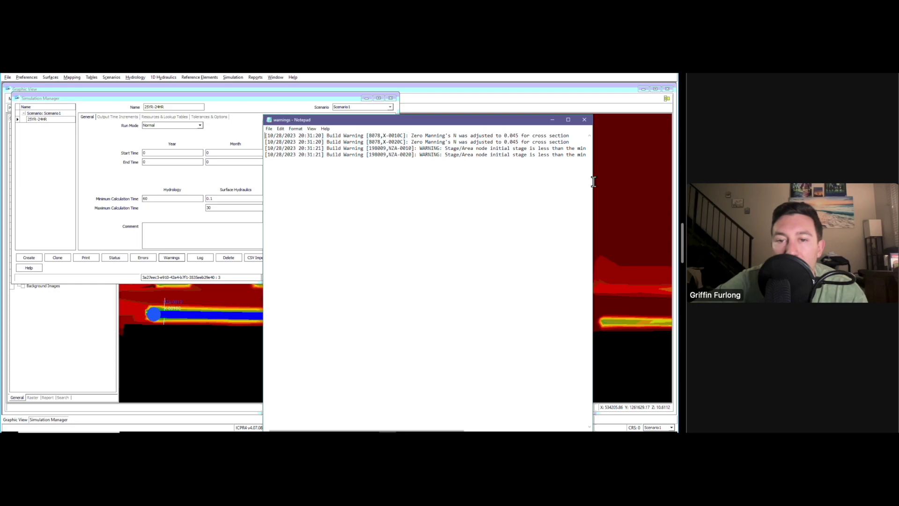
drag(592, 179, 683, 185)
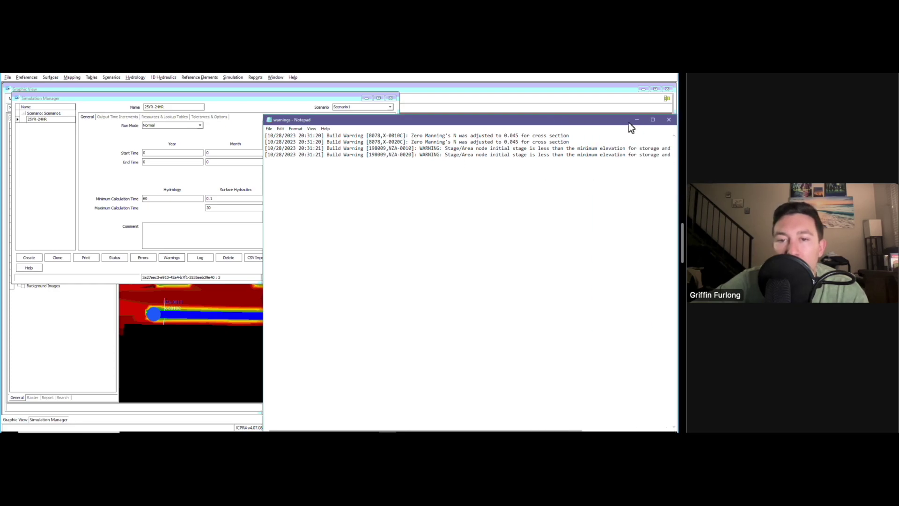
drag(610, 120, 412, 101)
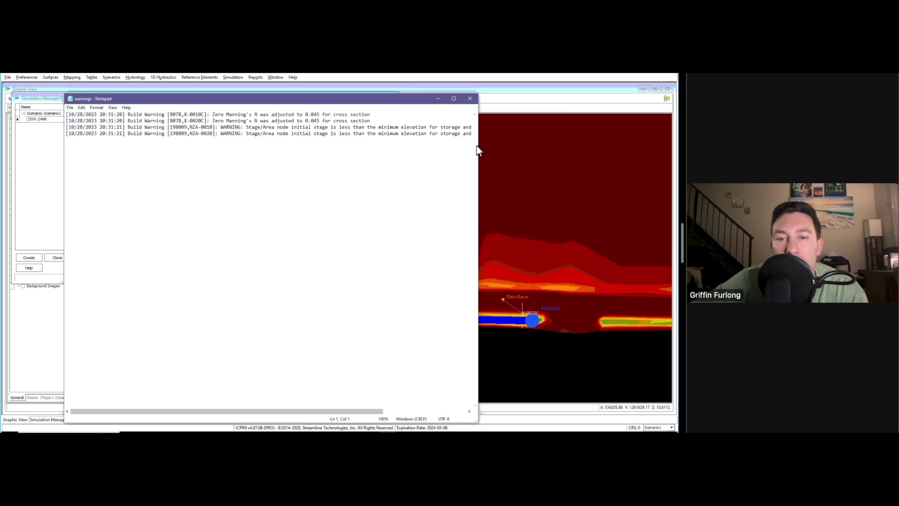
drag(478, 146, 619, 169)
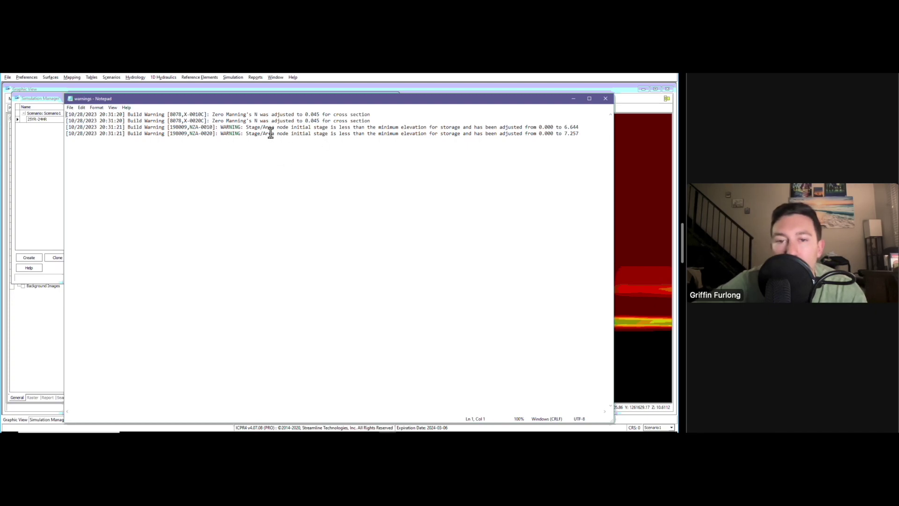
click(606, 98)
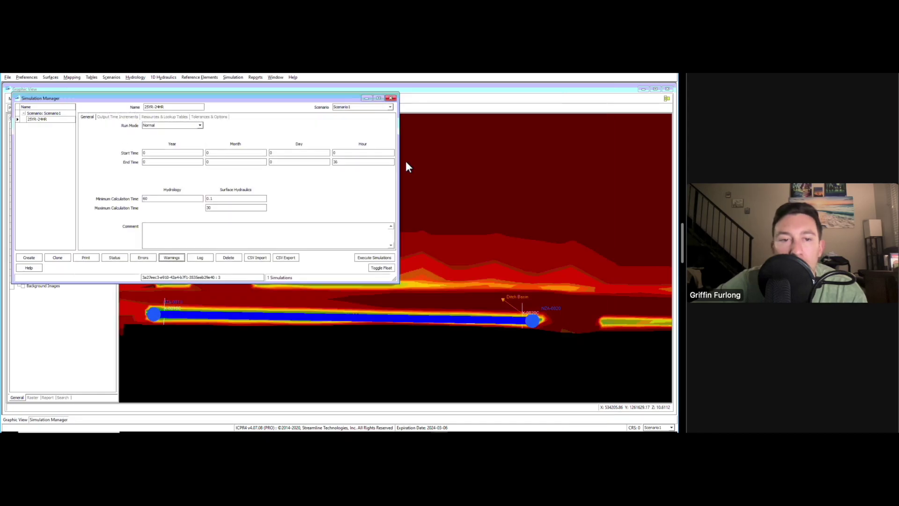
click(391, 97)
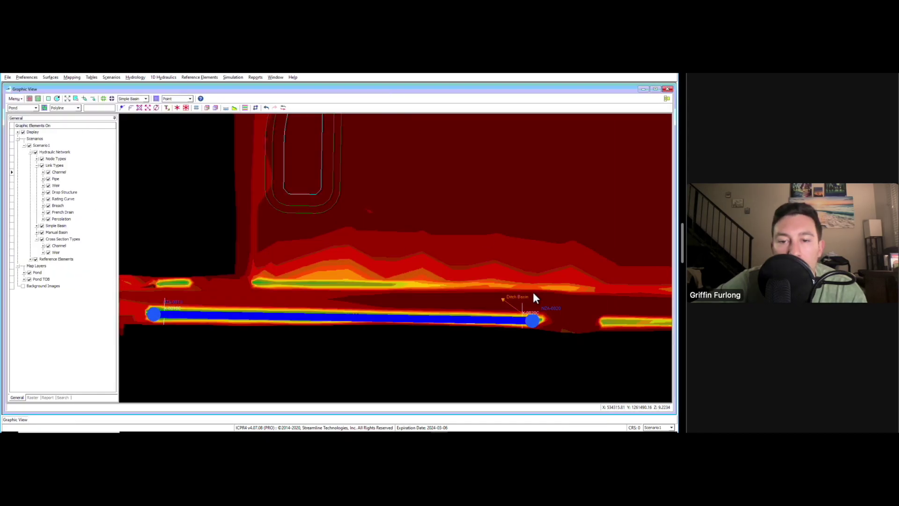
double_click(533, 324)
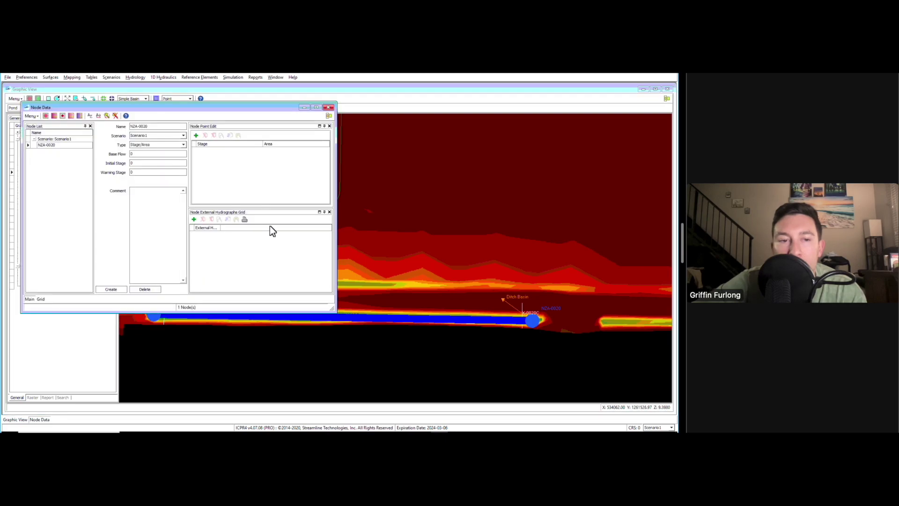
click(143, 162)
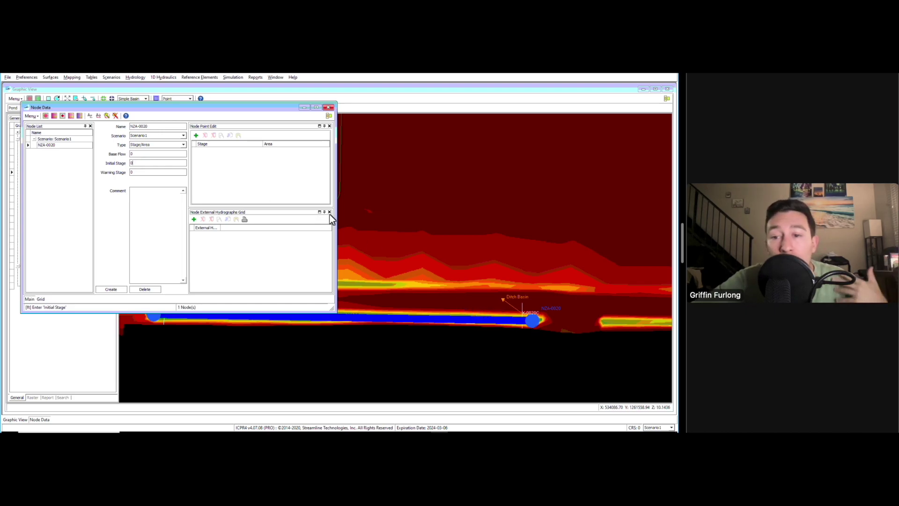
double_click(145, 162)
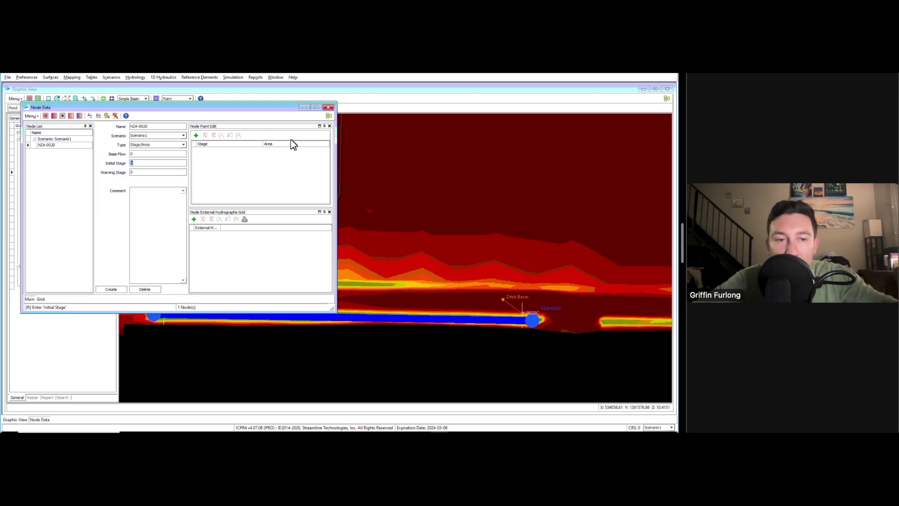
click(329, 107)
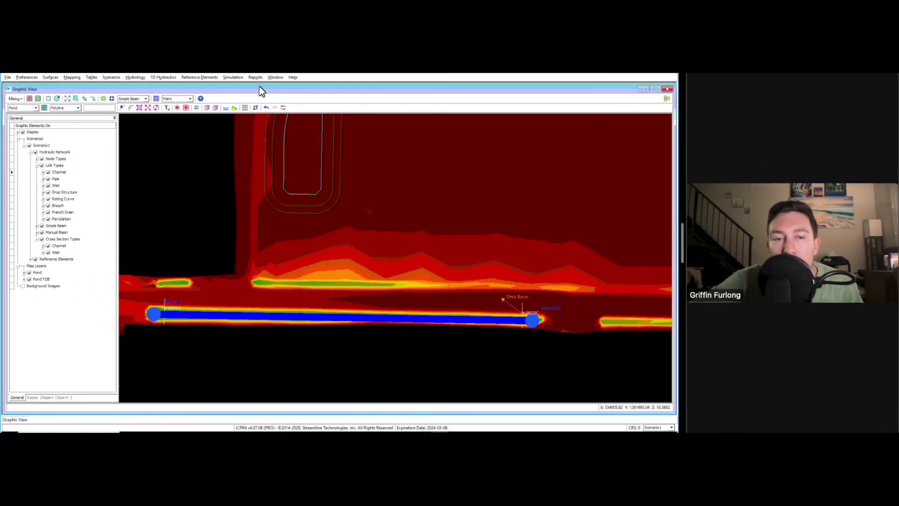
Open the 1D Nodes Max report with Scenario, Sim, Node Name, Max Stage, Time to Max Stage, Max Inflow/Outflow columns.
click(255, 78)
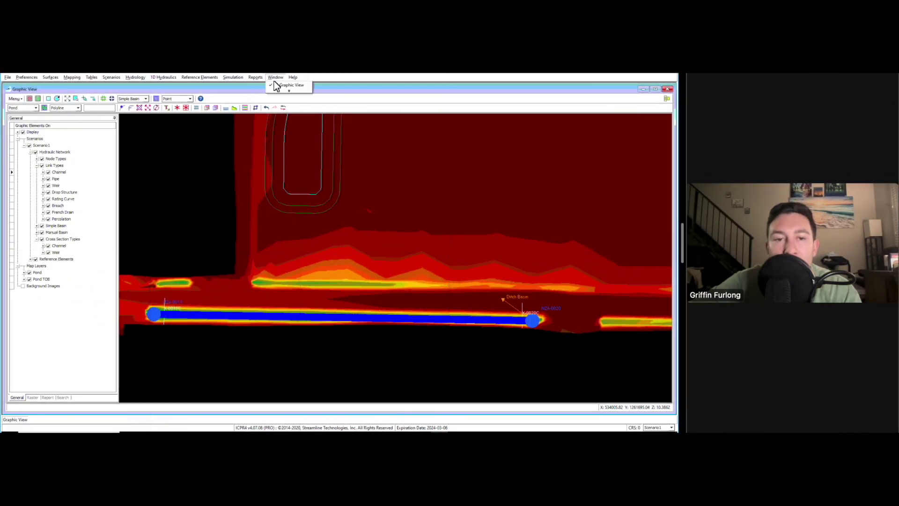
mouse_move(262, 108)
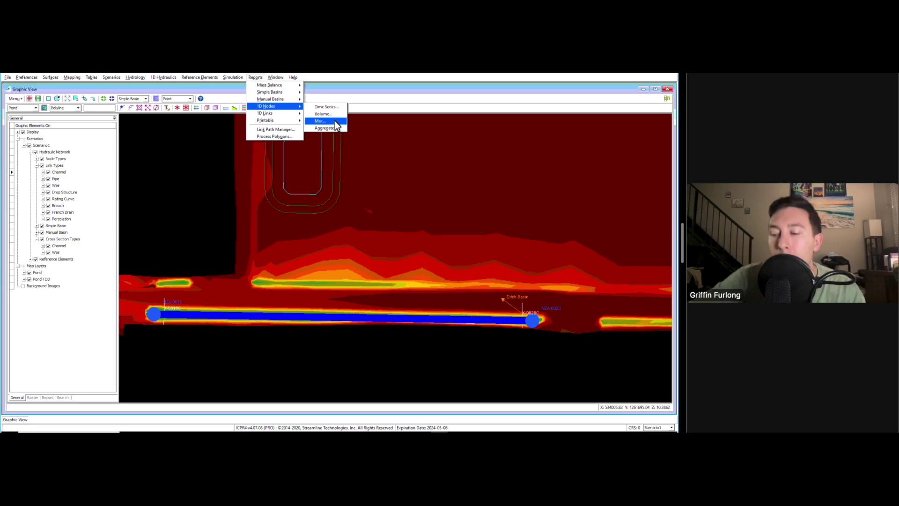
key(Escape)
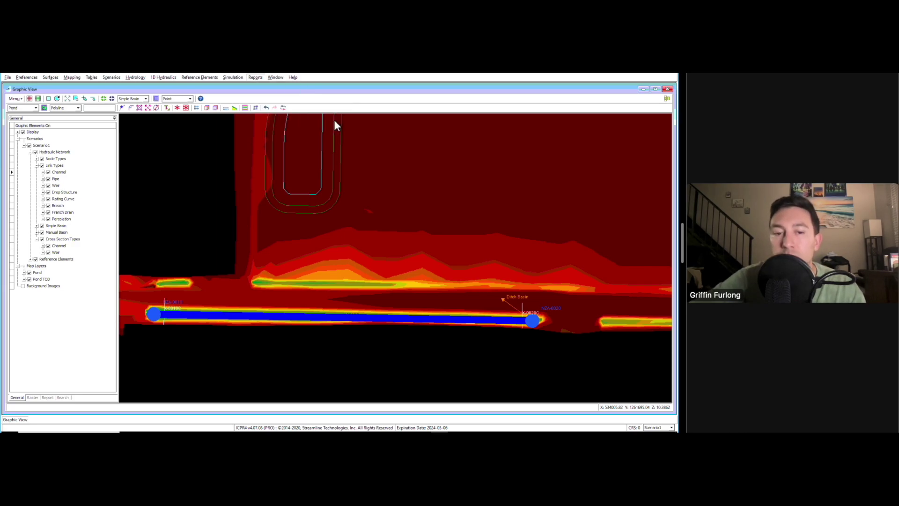
drag(181, 88, 286, 117)
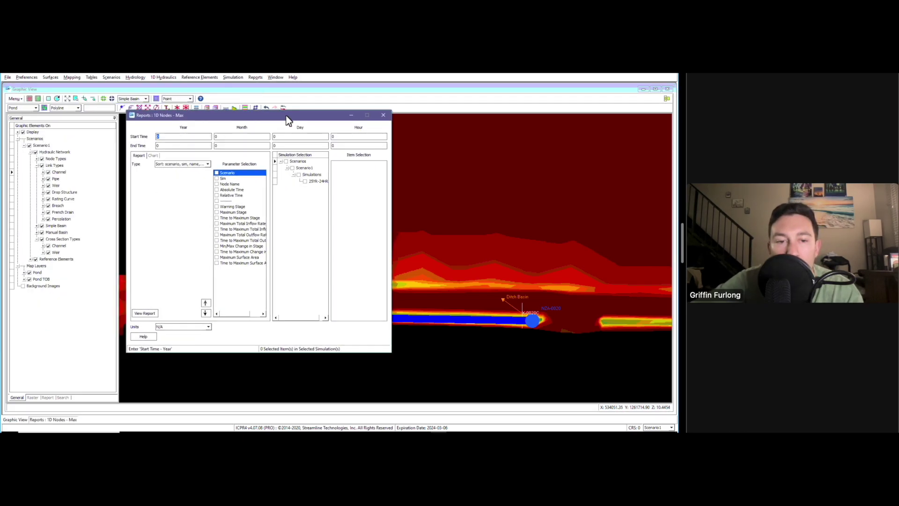
click(216, 172)
click(217, 178)
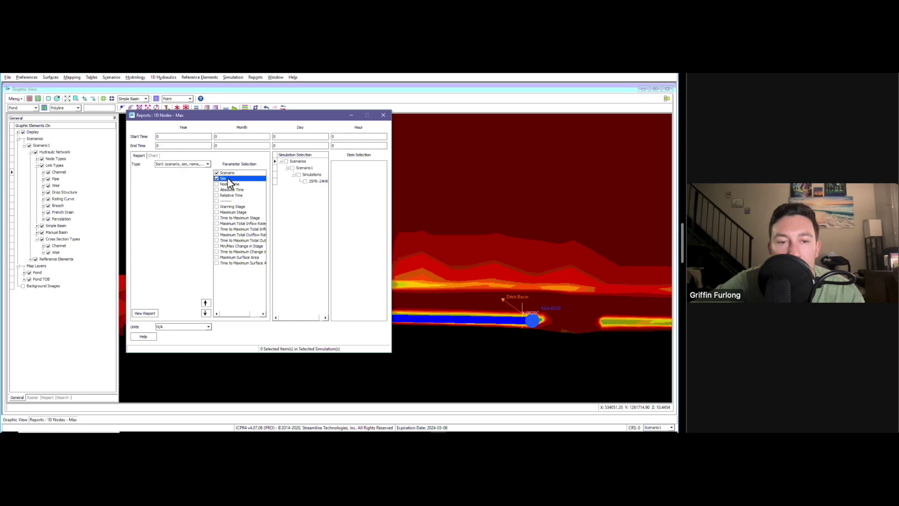
click(227, 184)
click(217, 212)
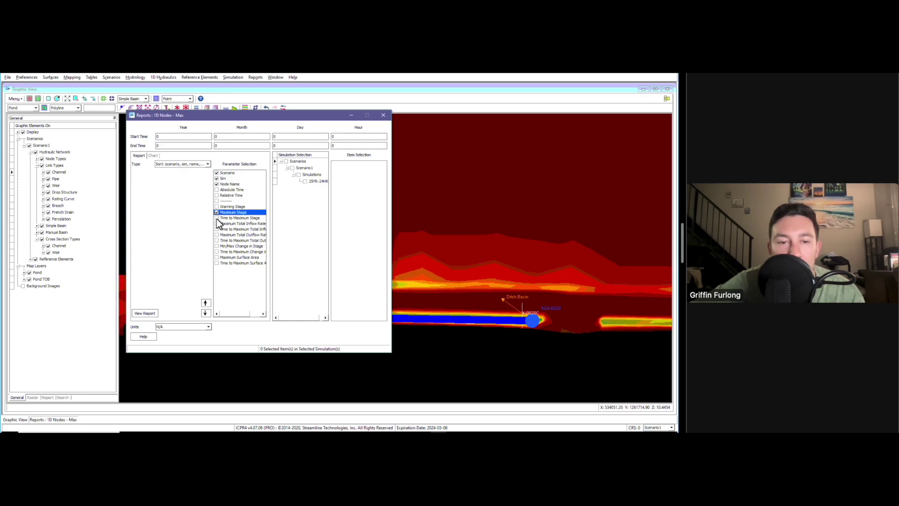
click(217, 218)
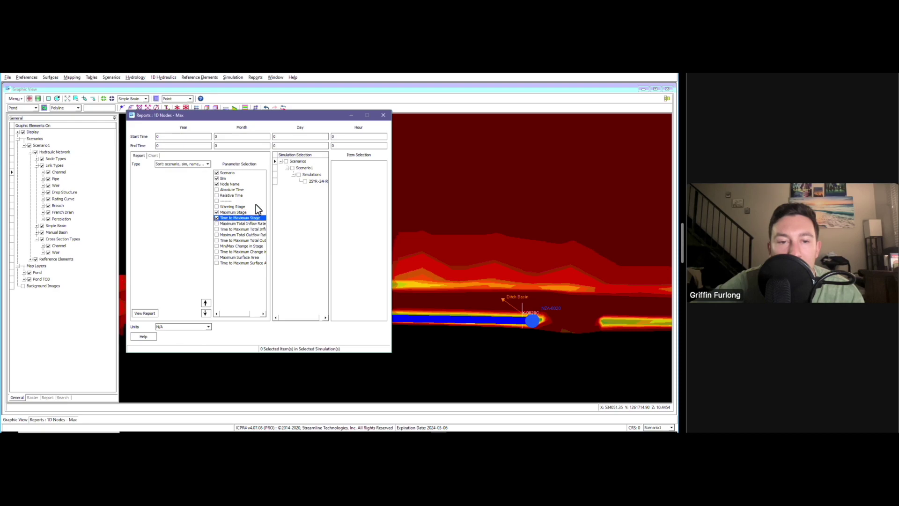
click(217, 224)
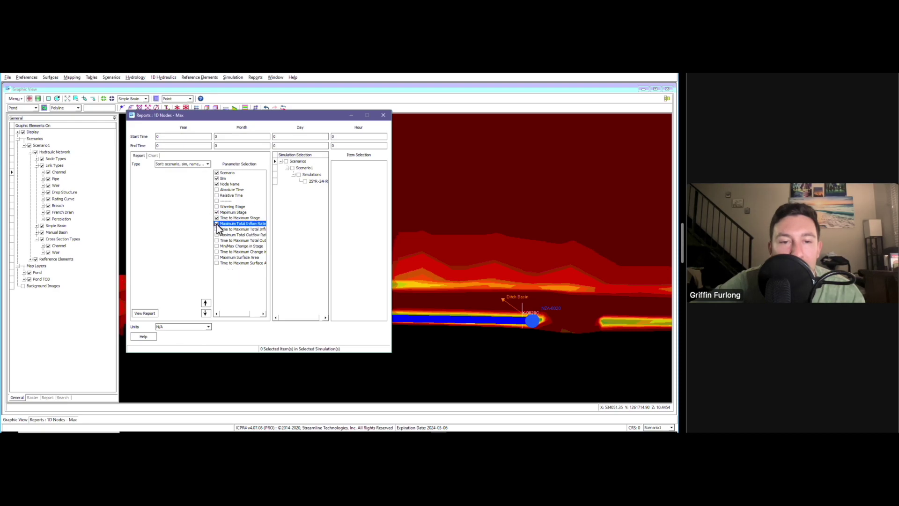
click(216, 235)
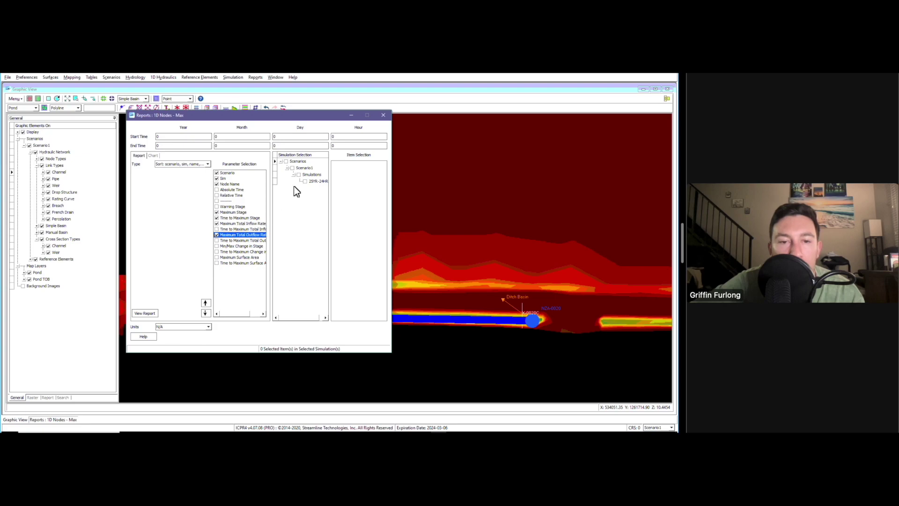
Select 25YR-24HR and nodes NZA-0010 and NZA-0020, then view the report.
click(305, 181)
click(334, 163)
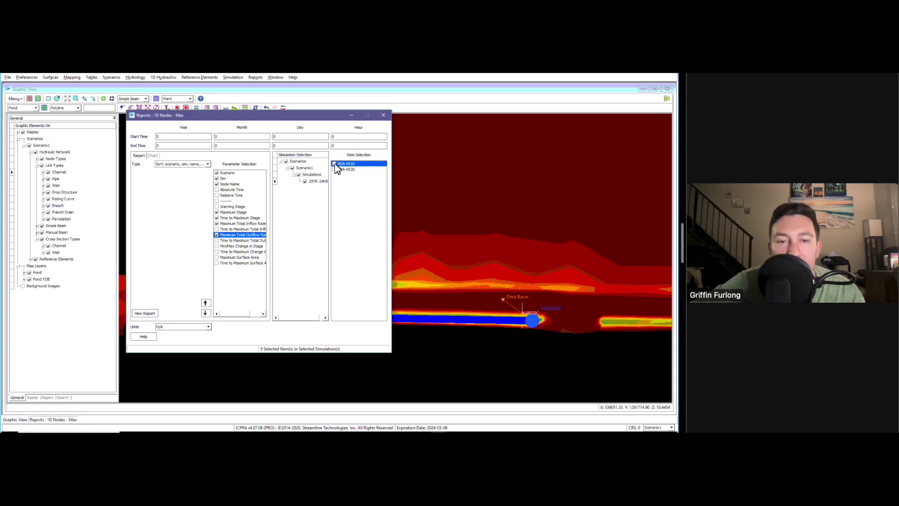
click(334, 169)
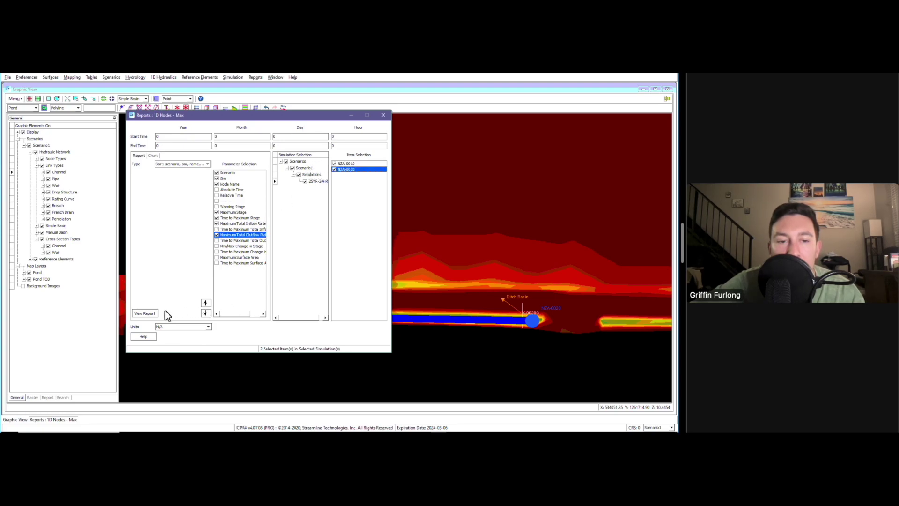
click(145, 313)
drag(165, 116, 384, 141)
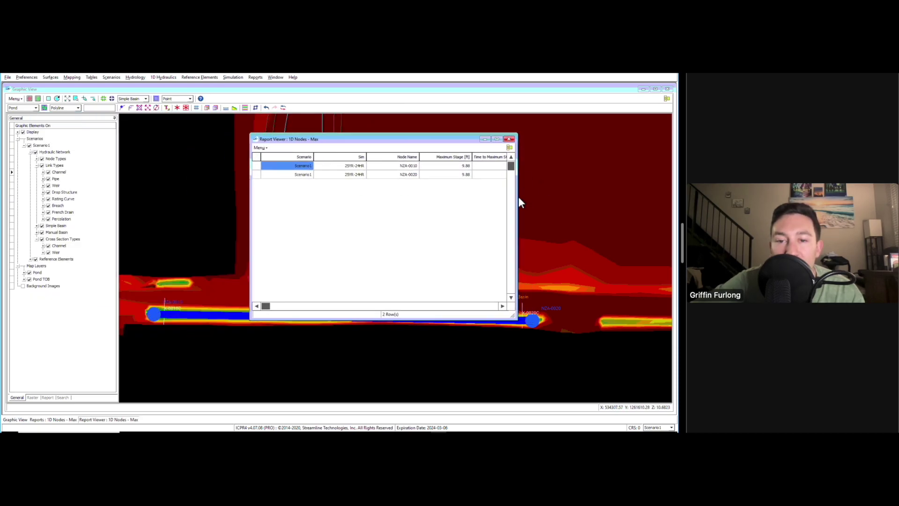
Widen the node max report, scroll to NZA-0010's maximum outflow value, then close the Report Viewer.
drag(517, 197, 626, 199)
drag(486, 143, 445, 132)
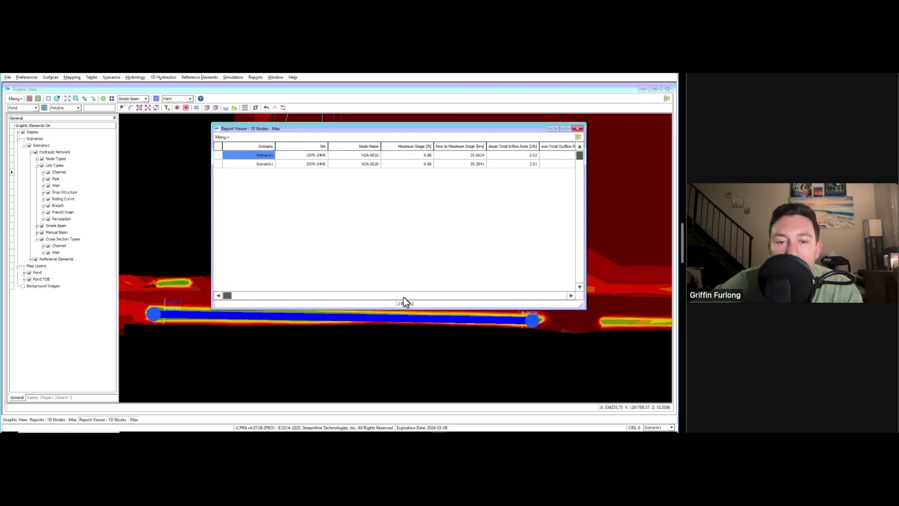
click(228, 295)
drag(231, 295, 248, 295)
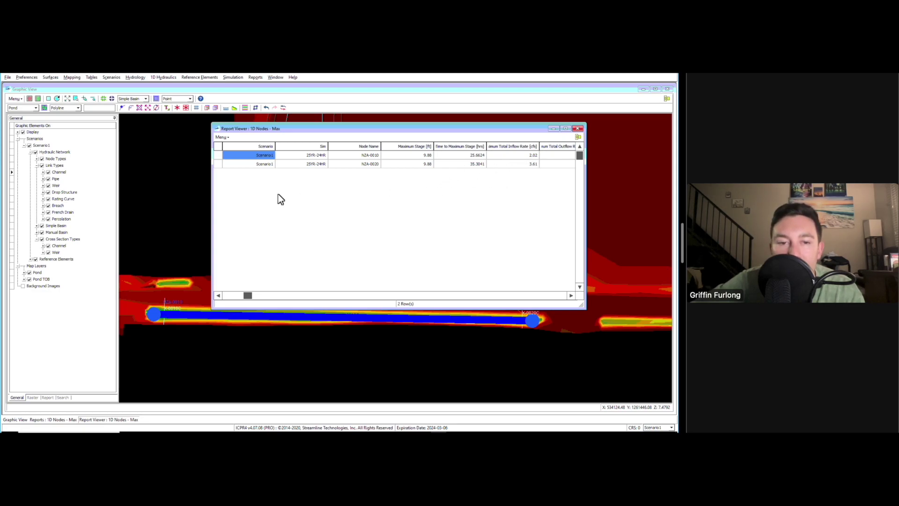
click(557, 155)
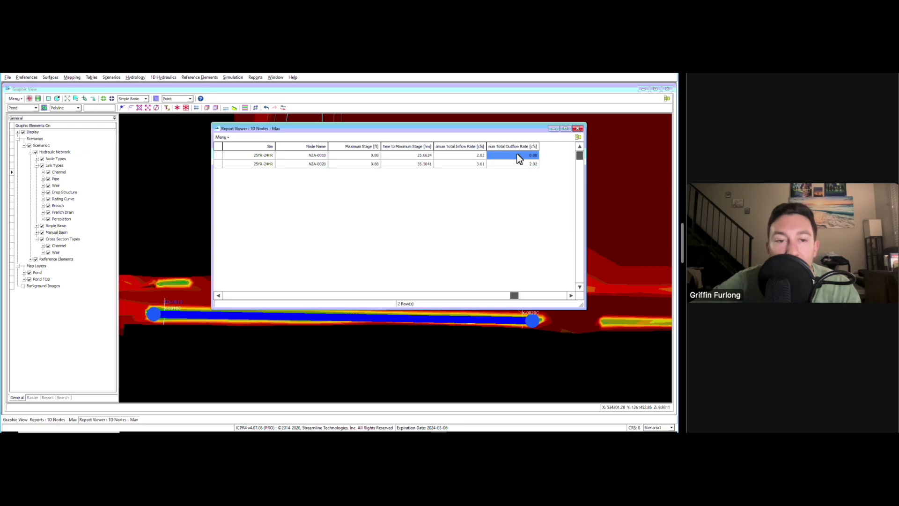
click(579, 131)
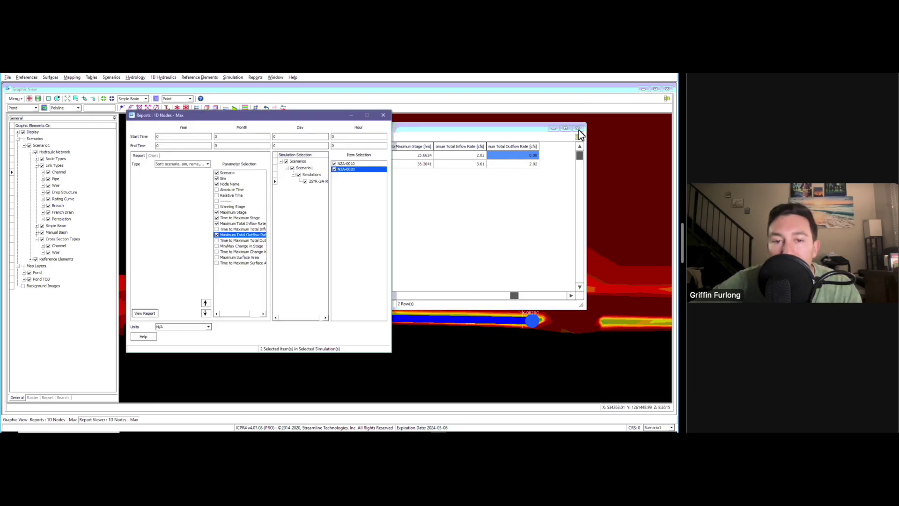
click(57, 420)
Switch the 1D Nodes Max settings to Chart, check Maximum Stage, and view the chart.
click(154, 157)
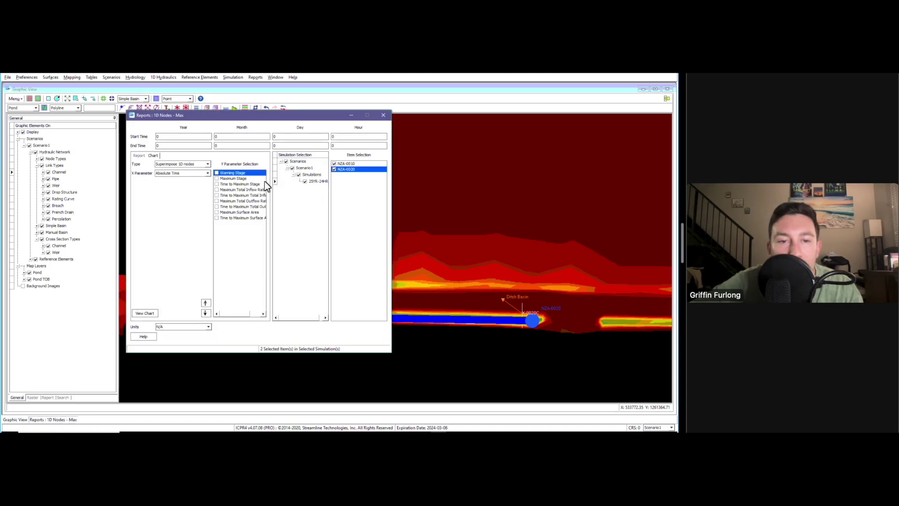
click(216, 178)
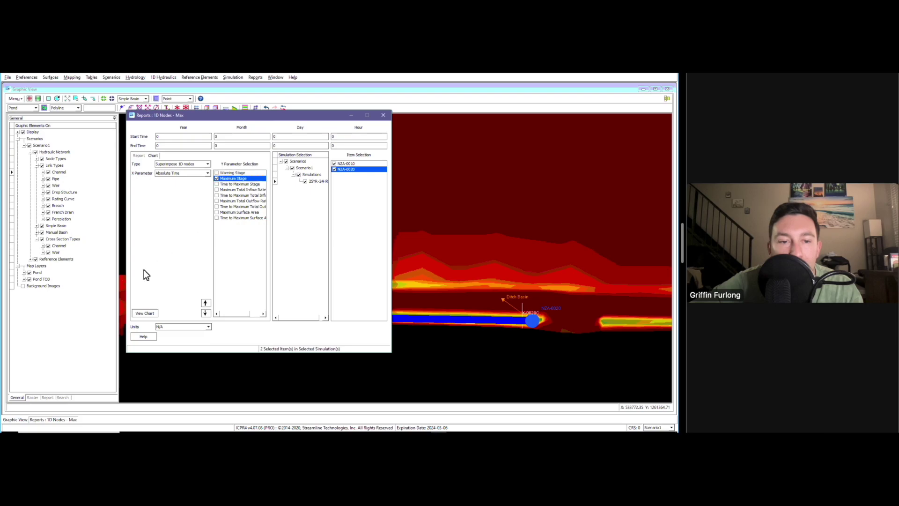
click(145, 313)
drag(210, 123, 373, 145)
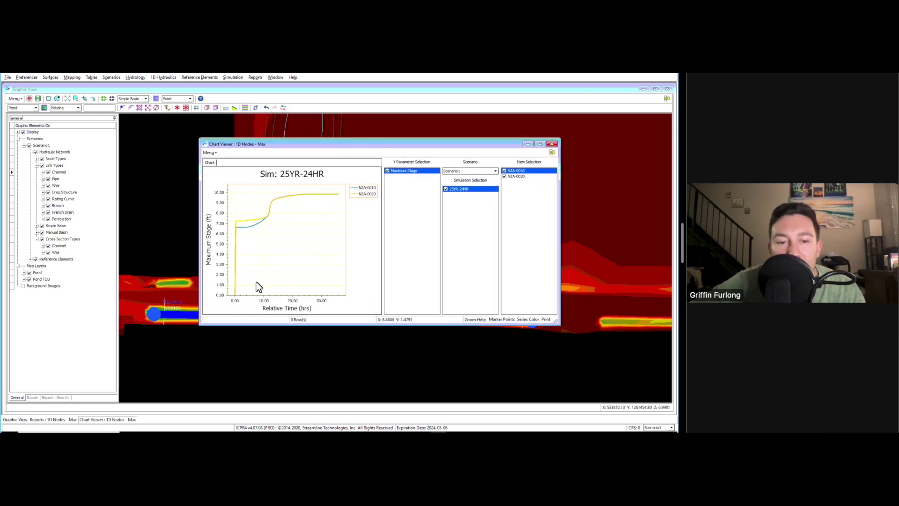